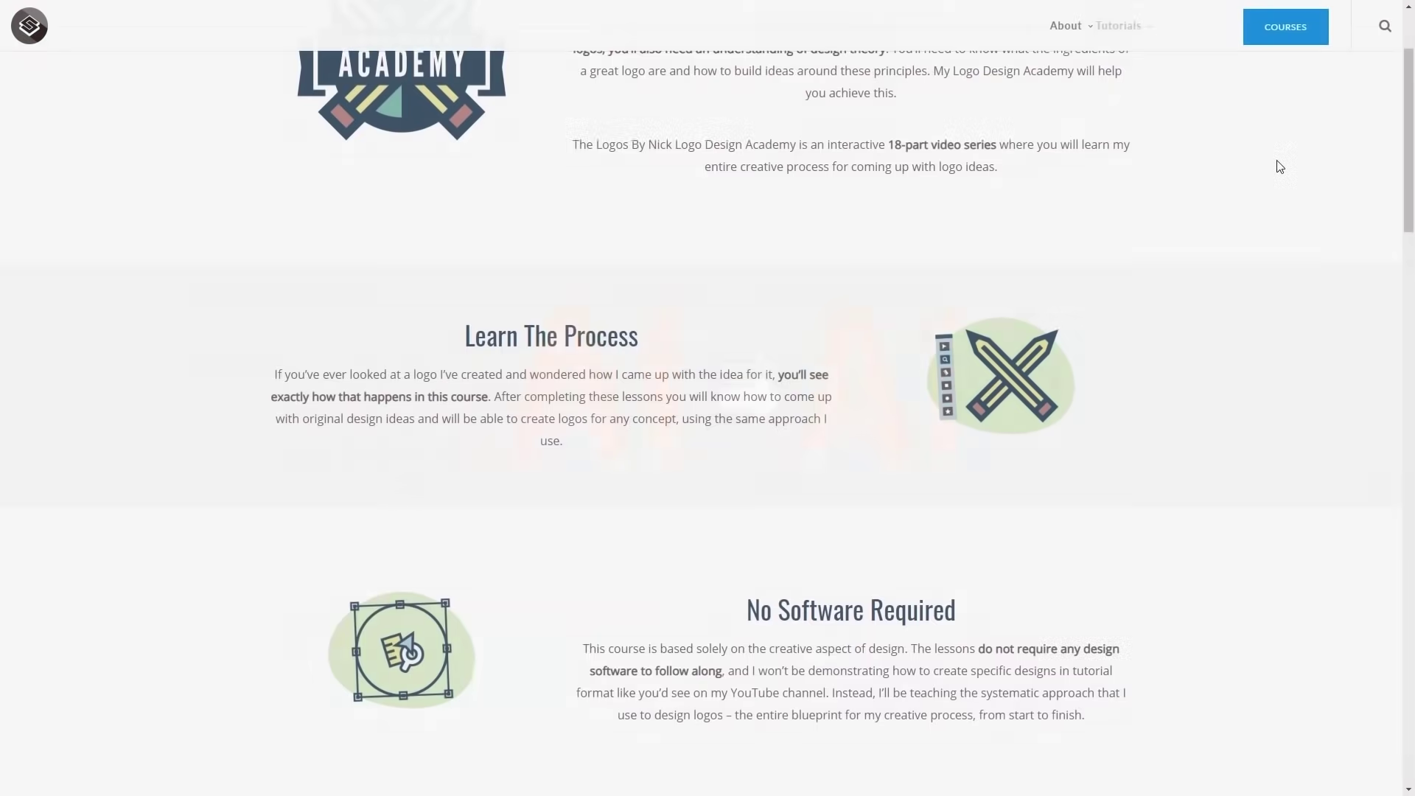
pyautogui.scroll(-5, 1275, 164)
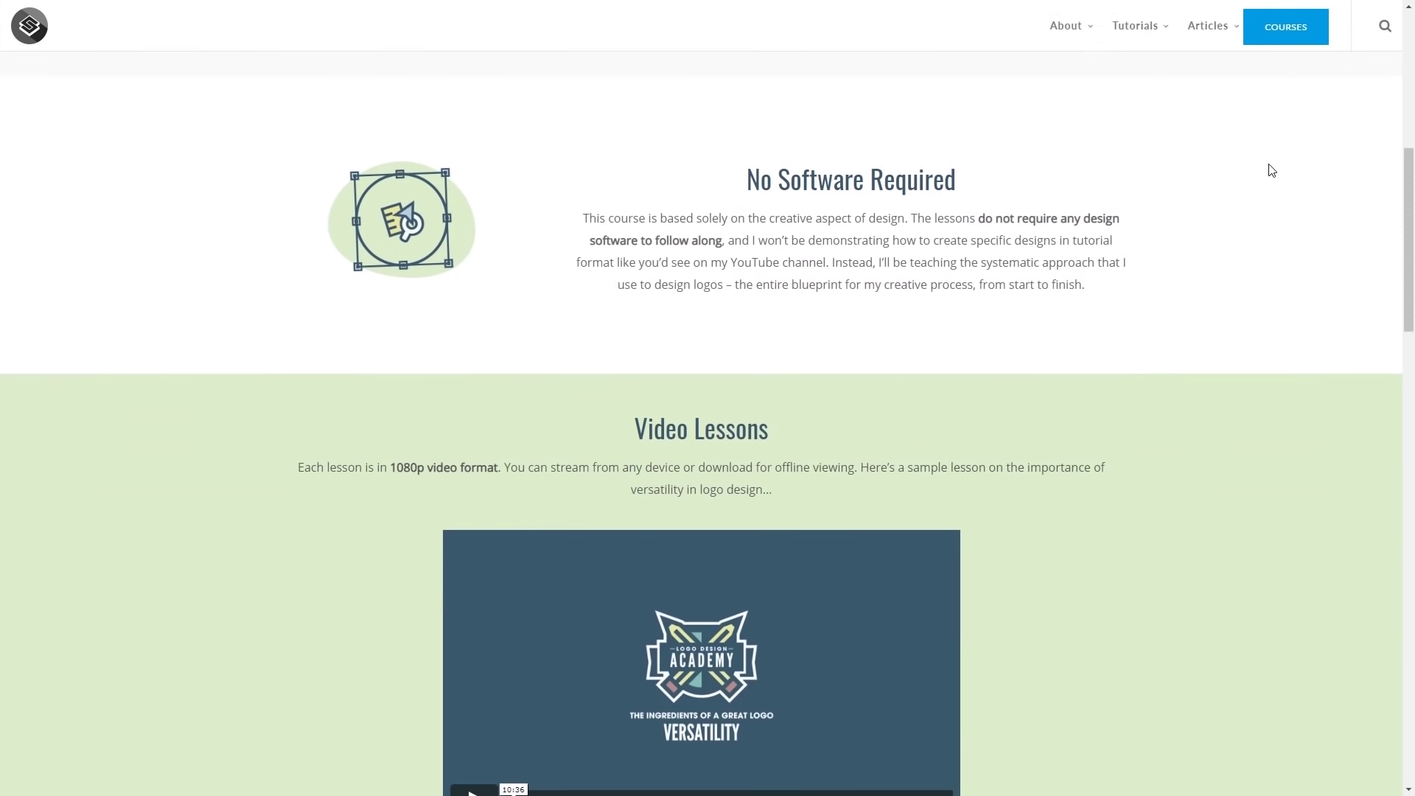
pyautogui.scroll(-10, 1271, 170)
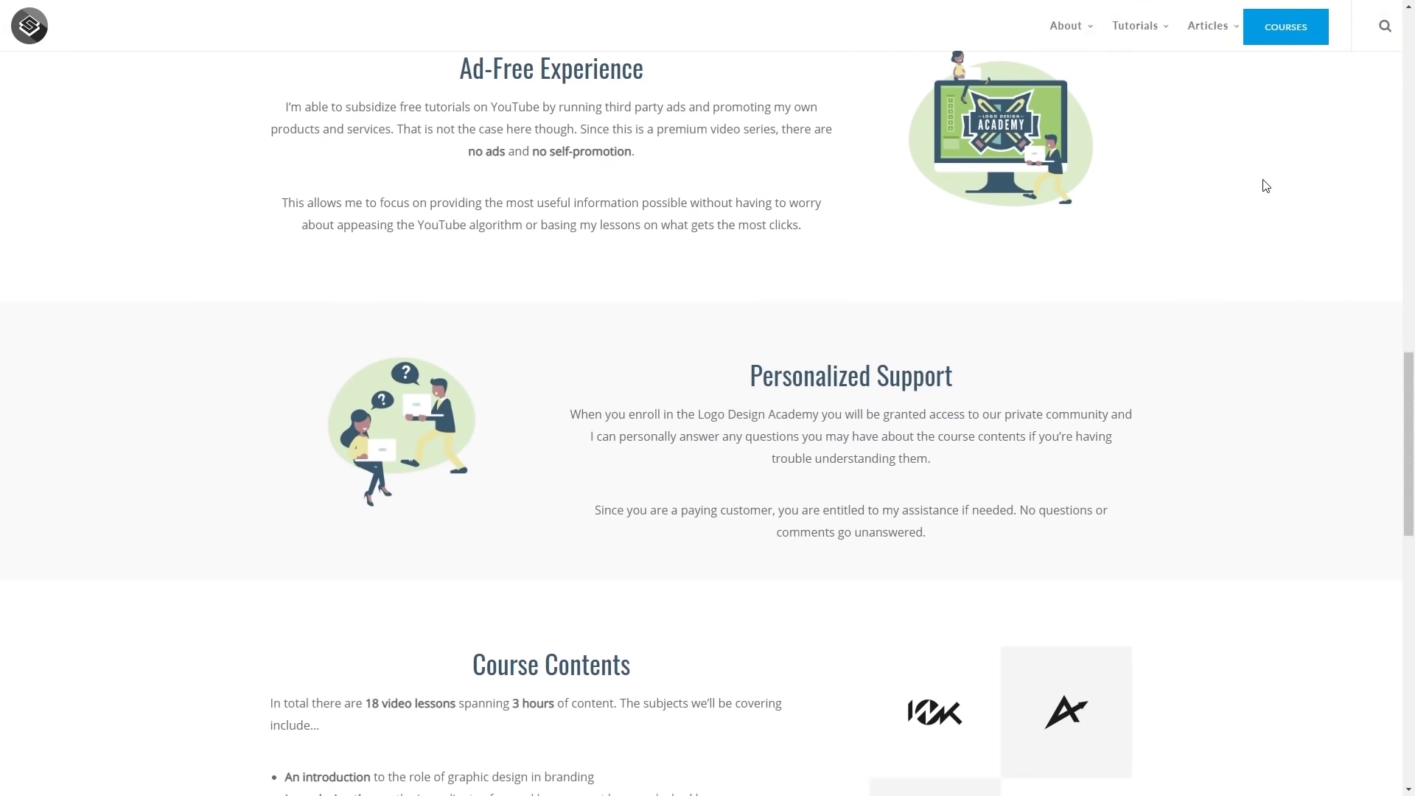
pyautogui.scroll(-4, 1265, 186)
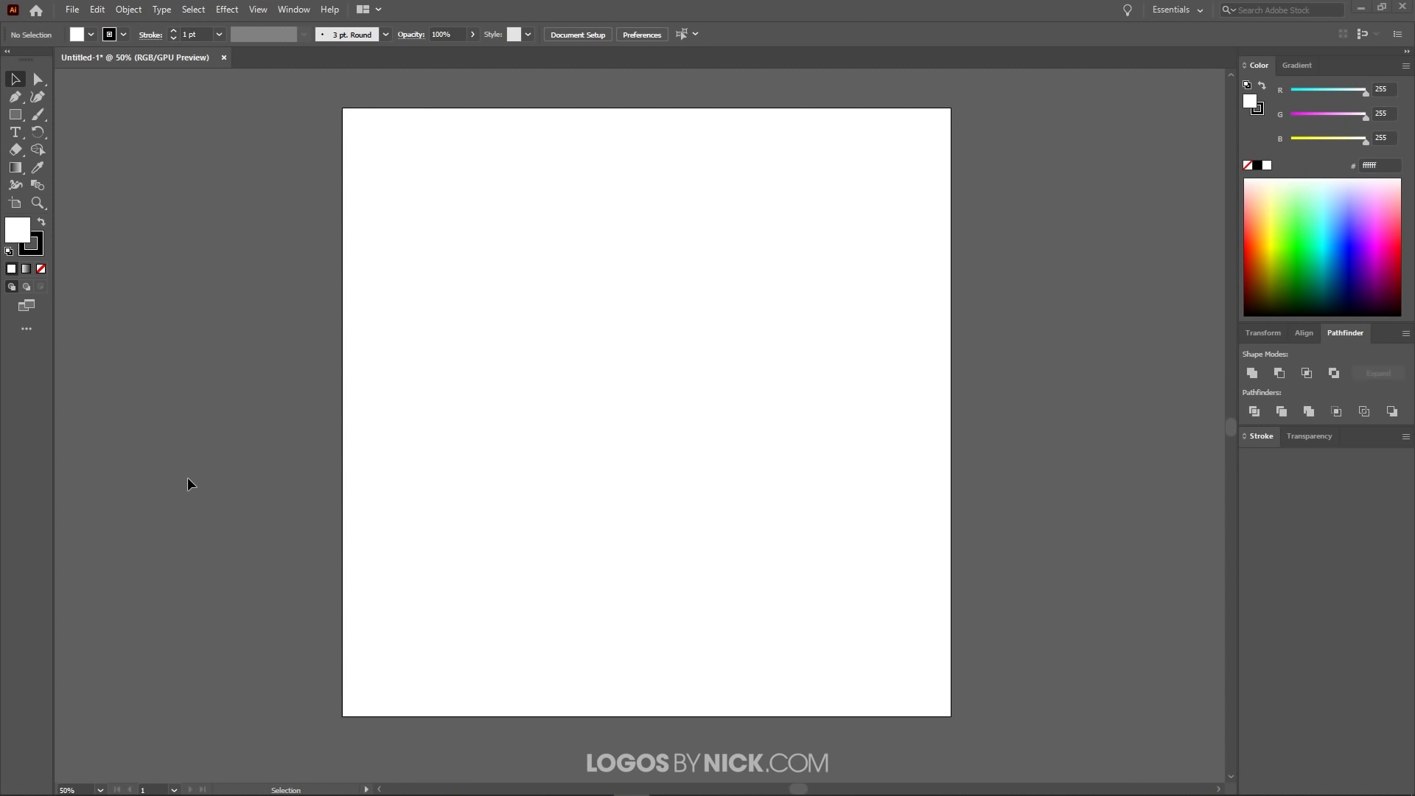
pyautogui.click(258, 9)
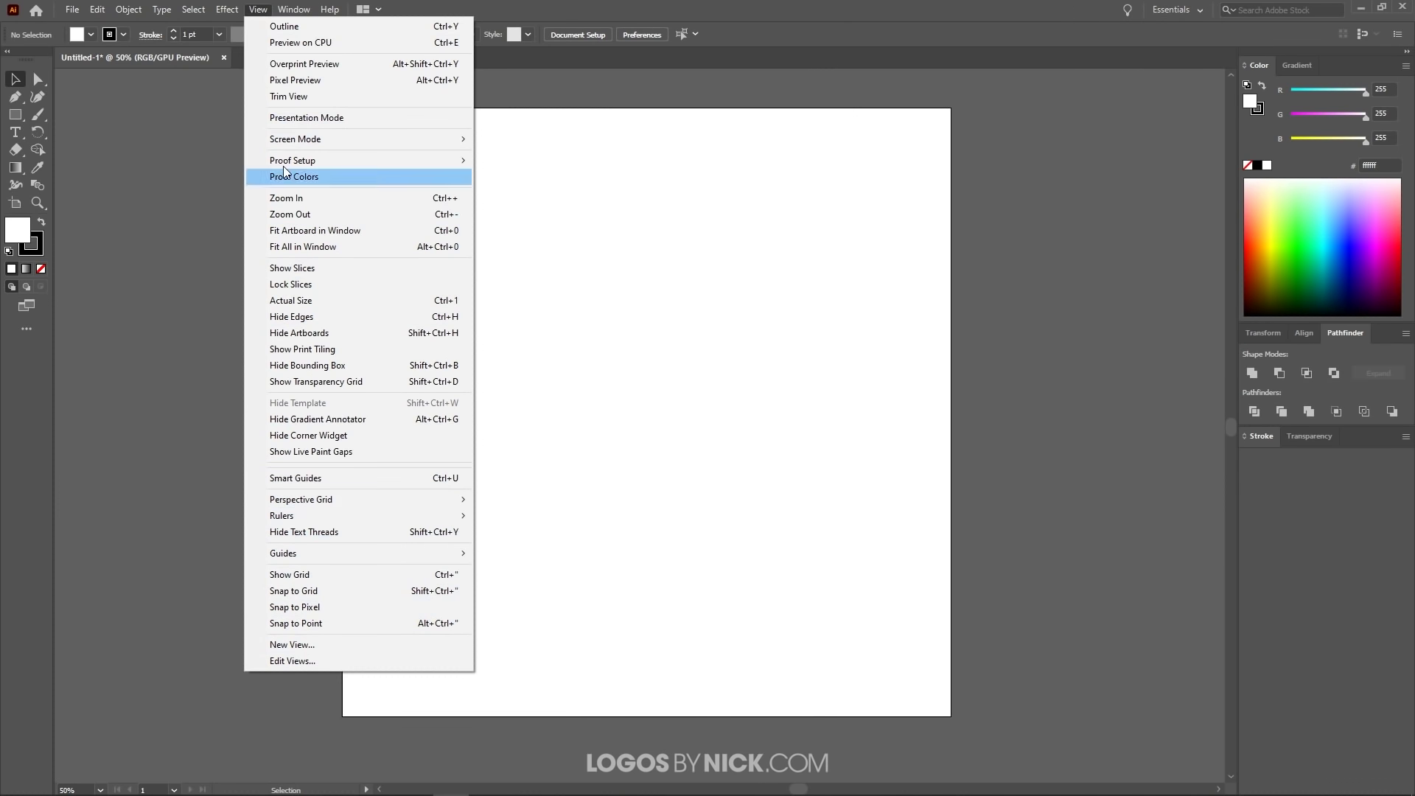
pyautogui.click(255, 8)
pyautogui.click(293, 9)
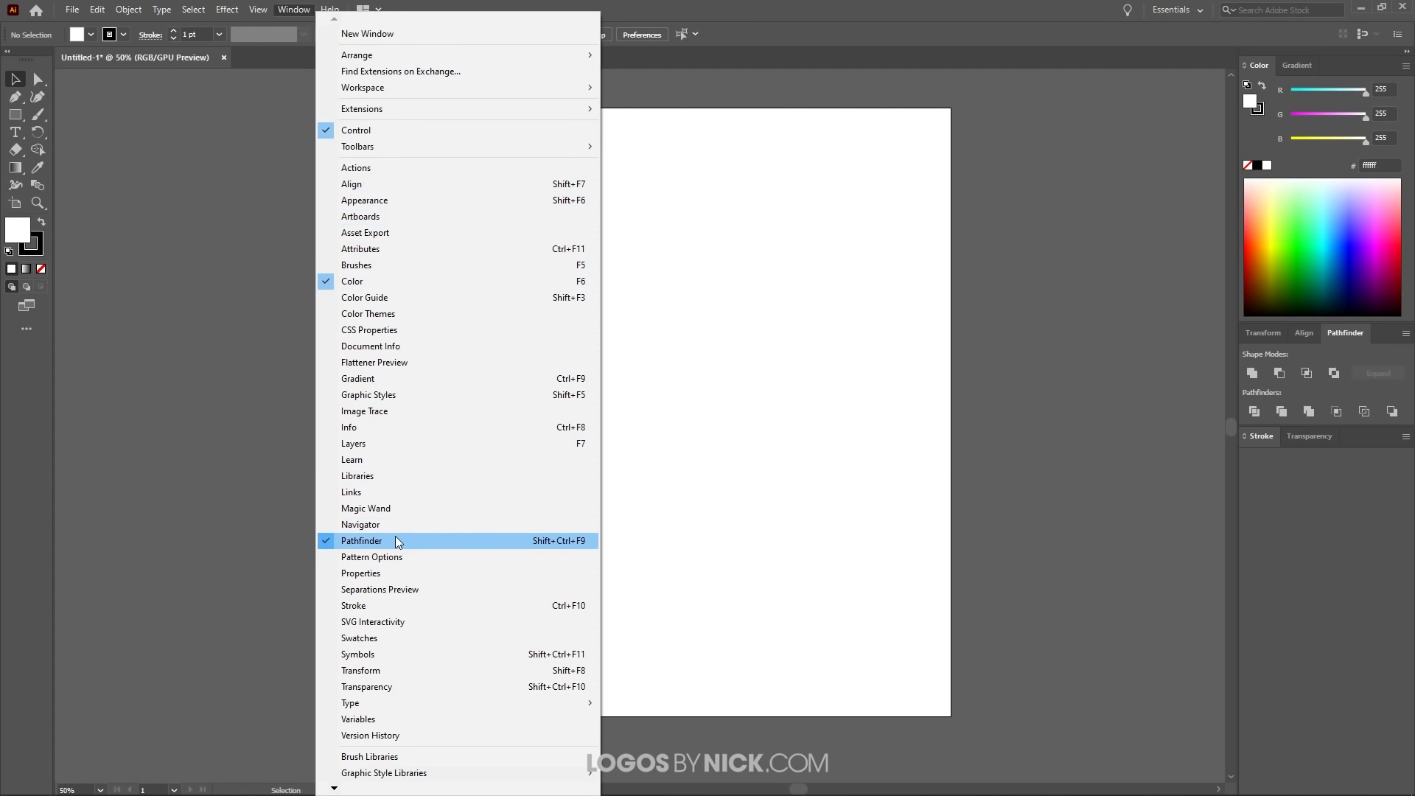
pyautogui.moveTo(325, 7)
pyautogui.click(802, 189)
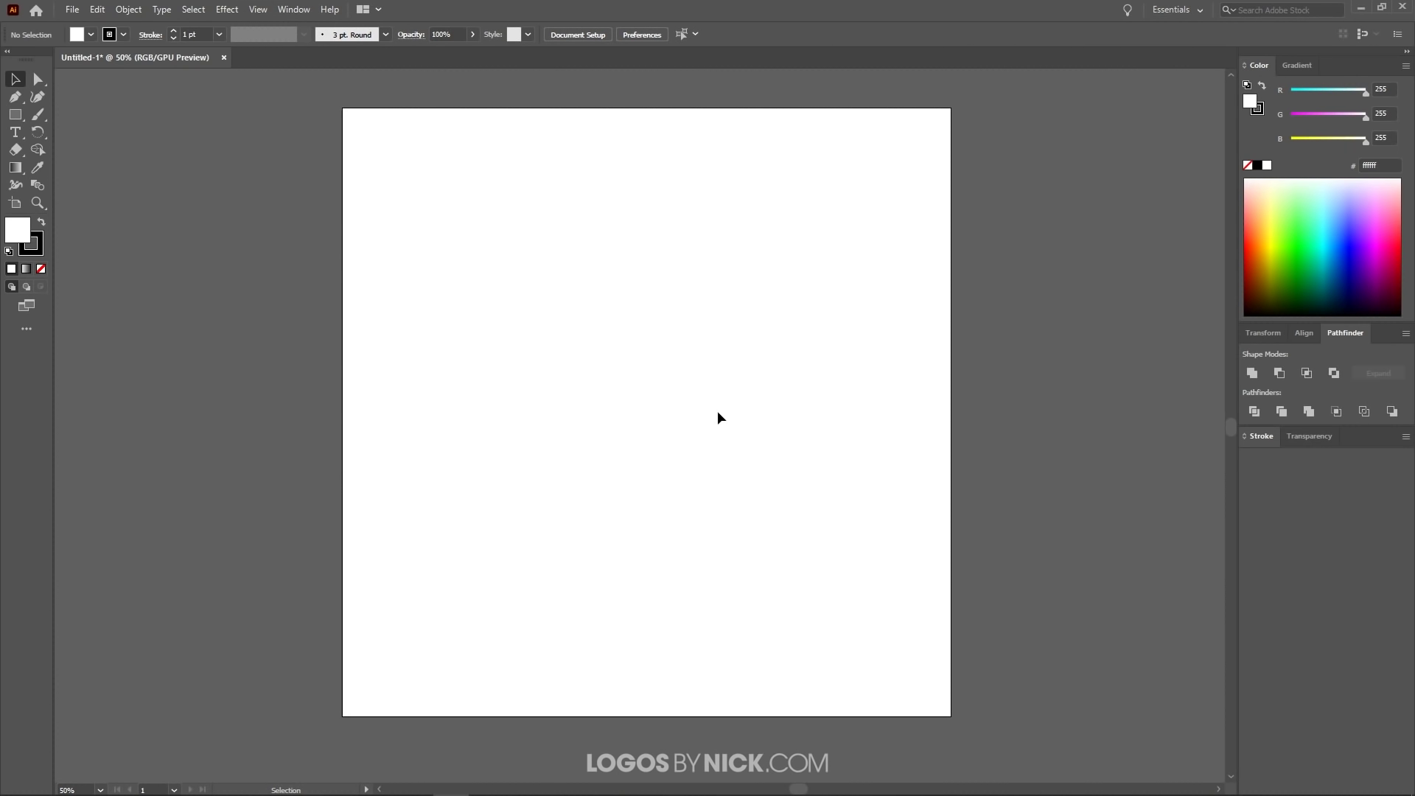
# Place the image starbucks-logo.jpg into the document as a linked file at its full size
pyautogui.click(73, 10)
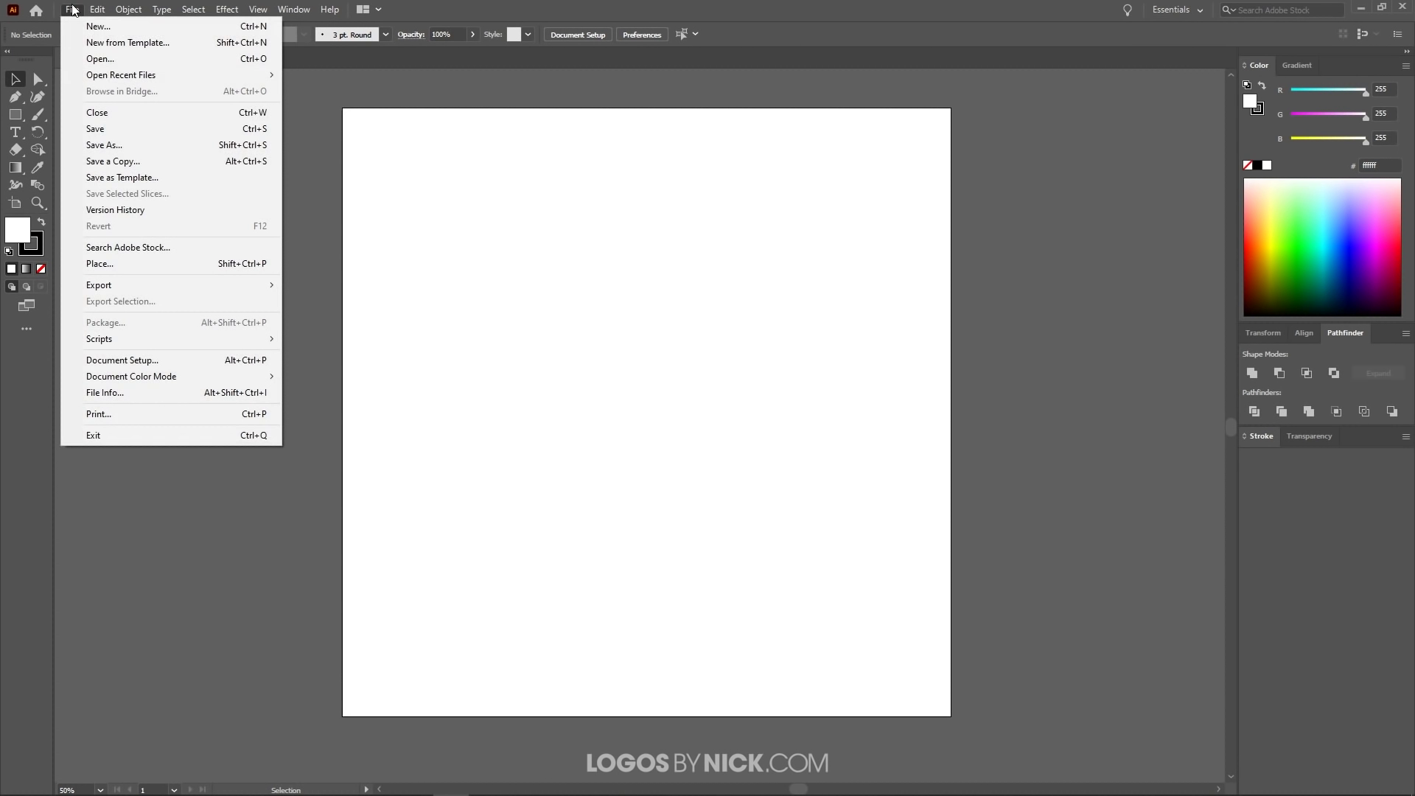
pyautogui.click(121, 265)
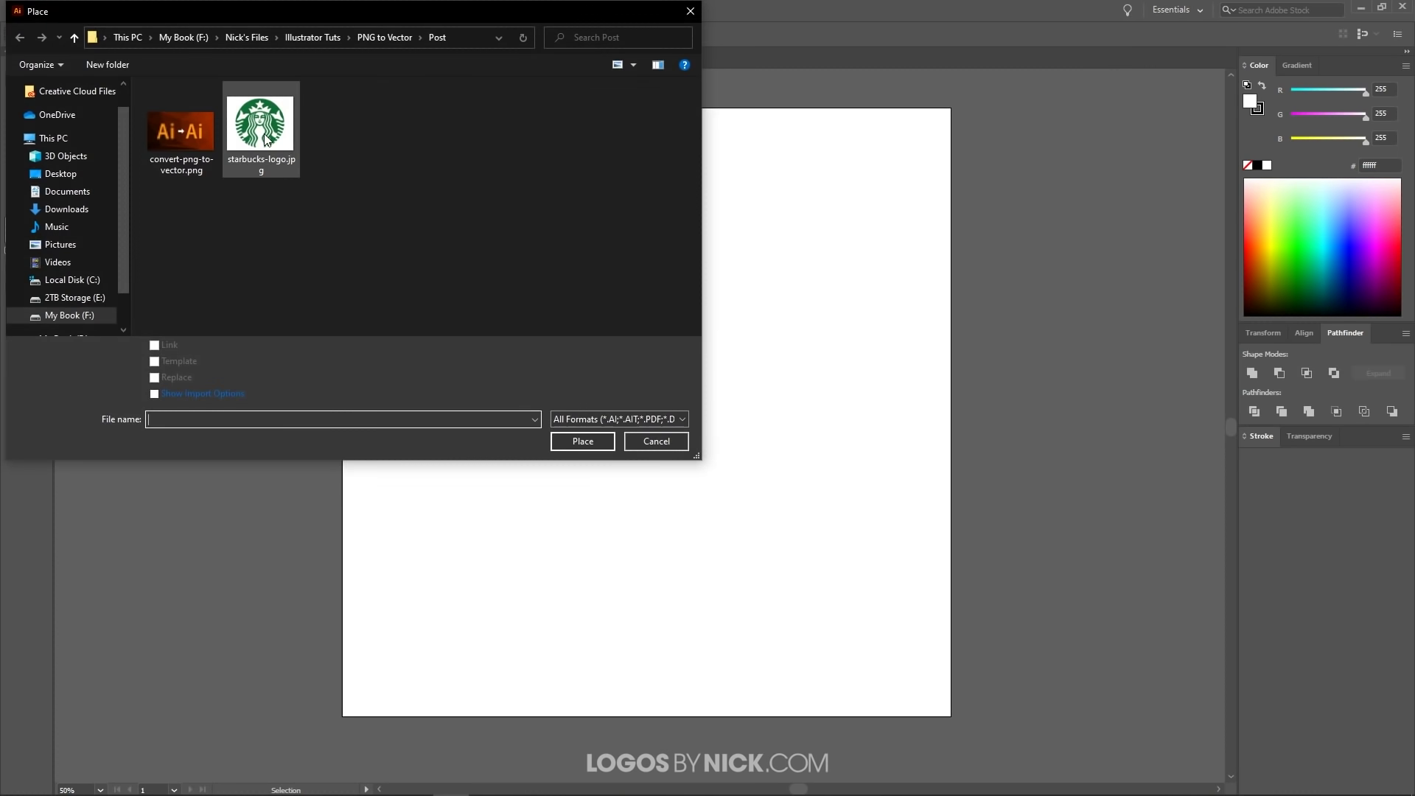
pyautogui.doubleClick(267, 140)
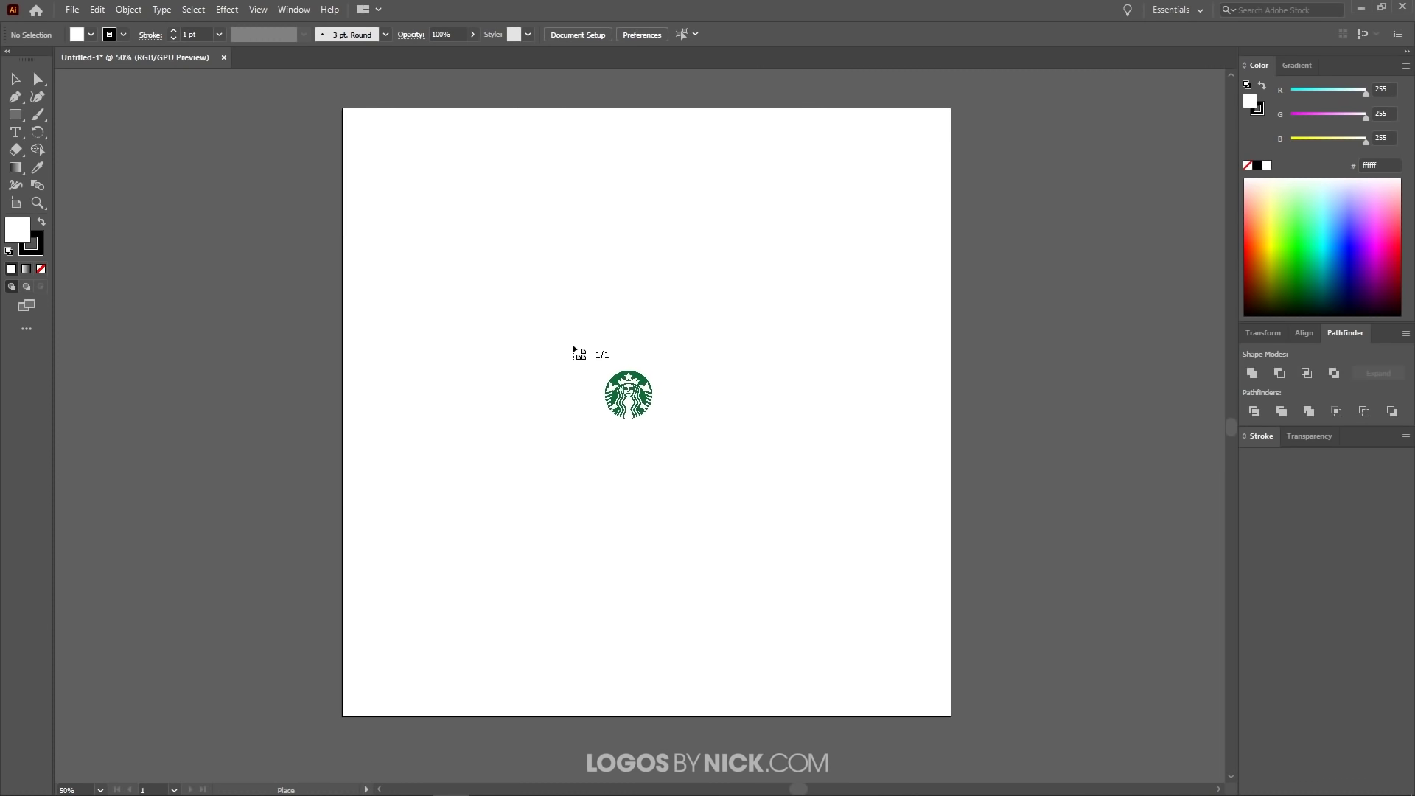
pyautogui.click(556, 306)
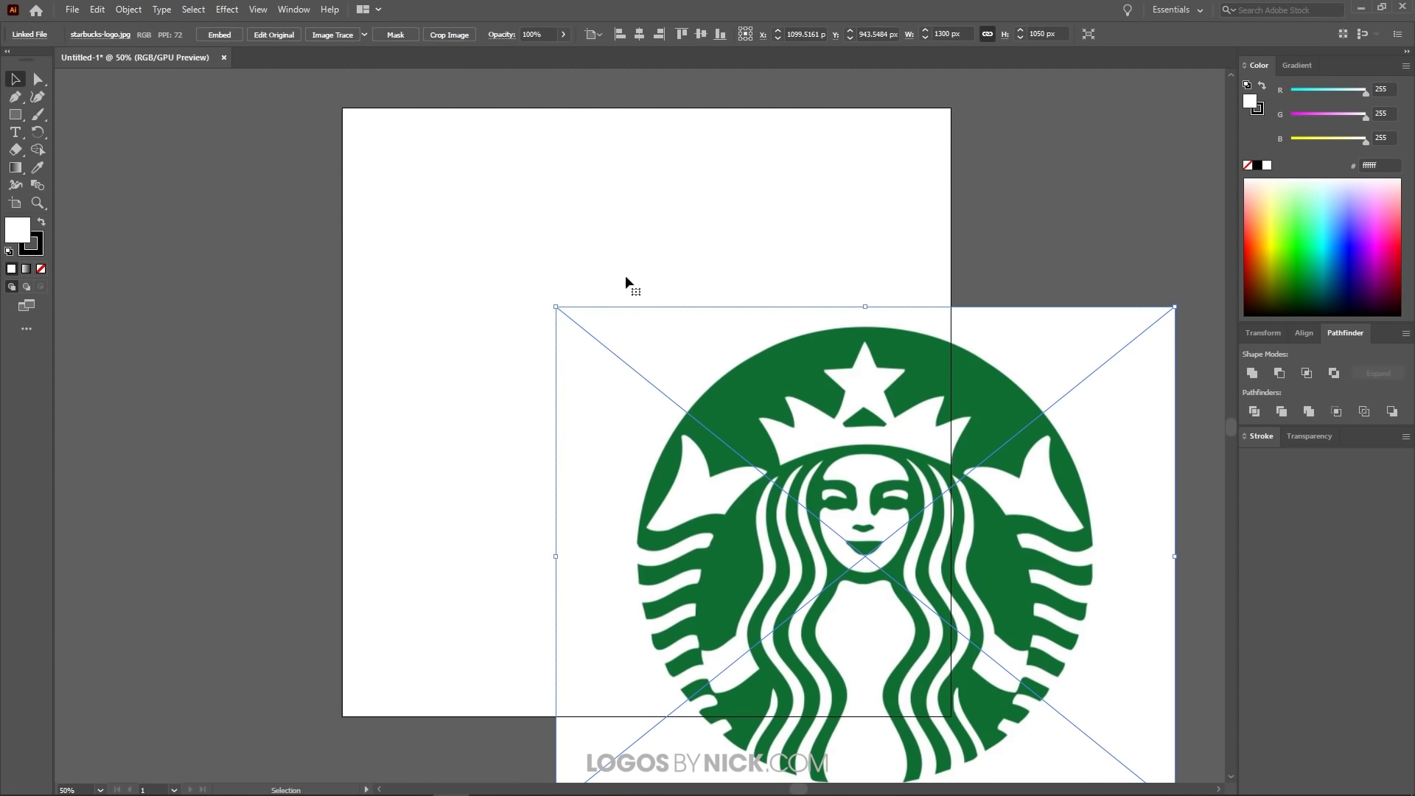
# Centre the placed logo horizontally and vertically on the artboard and scale it down proportionally to about 1208 px wide
pyautogui.click(639, 35)
pyautogui.click(701, 35)
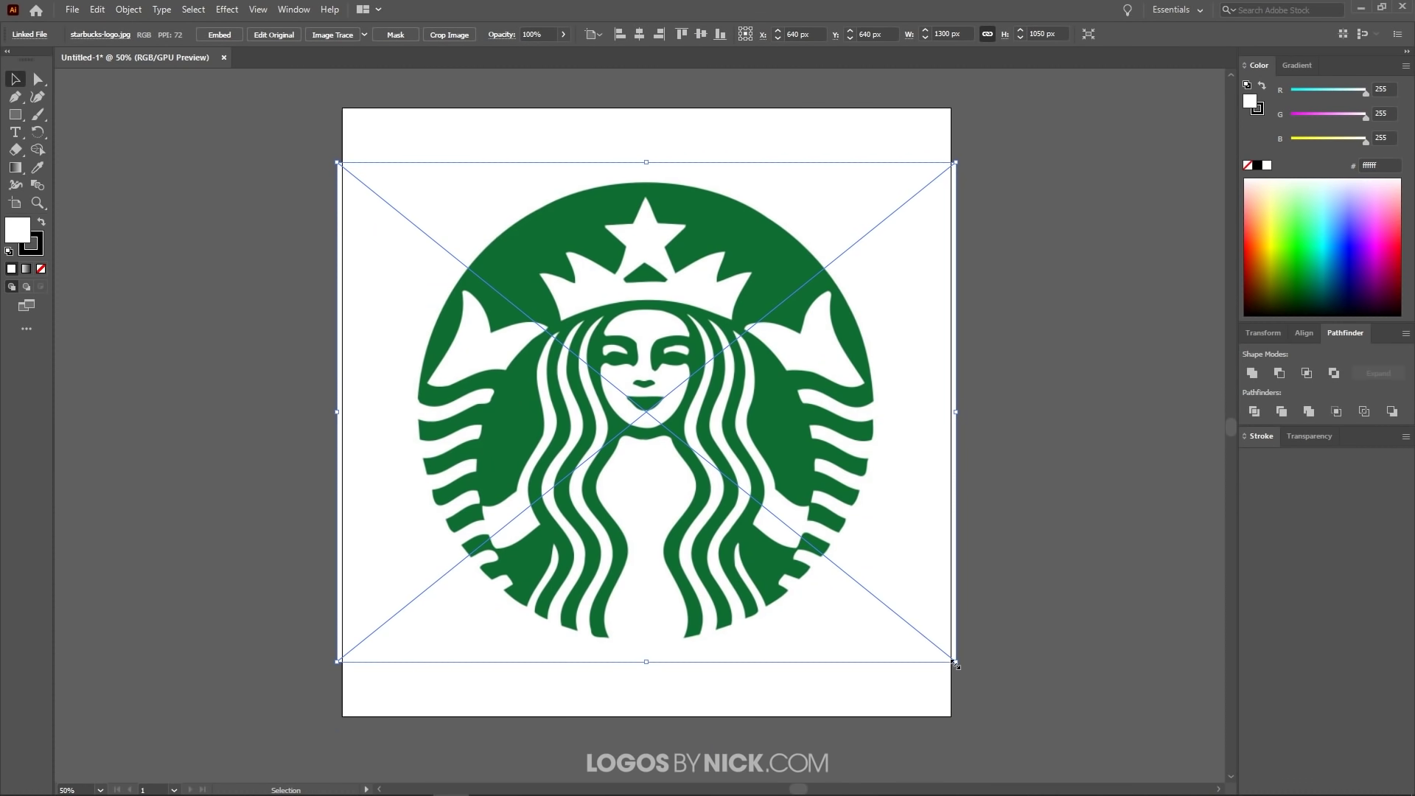
pyautogui.moveTo(955, 661)
pyautogui.mouseDown()
pyautogui.moveTo(914, 630)
pyautogui.moveTo(942, 656)
pyautogui.moveTo(937, 645)
pyautogui.mouseUp()
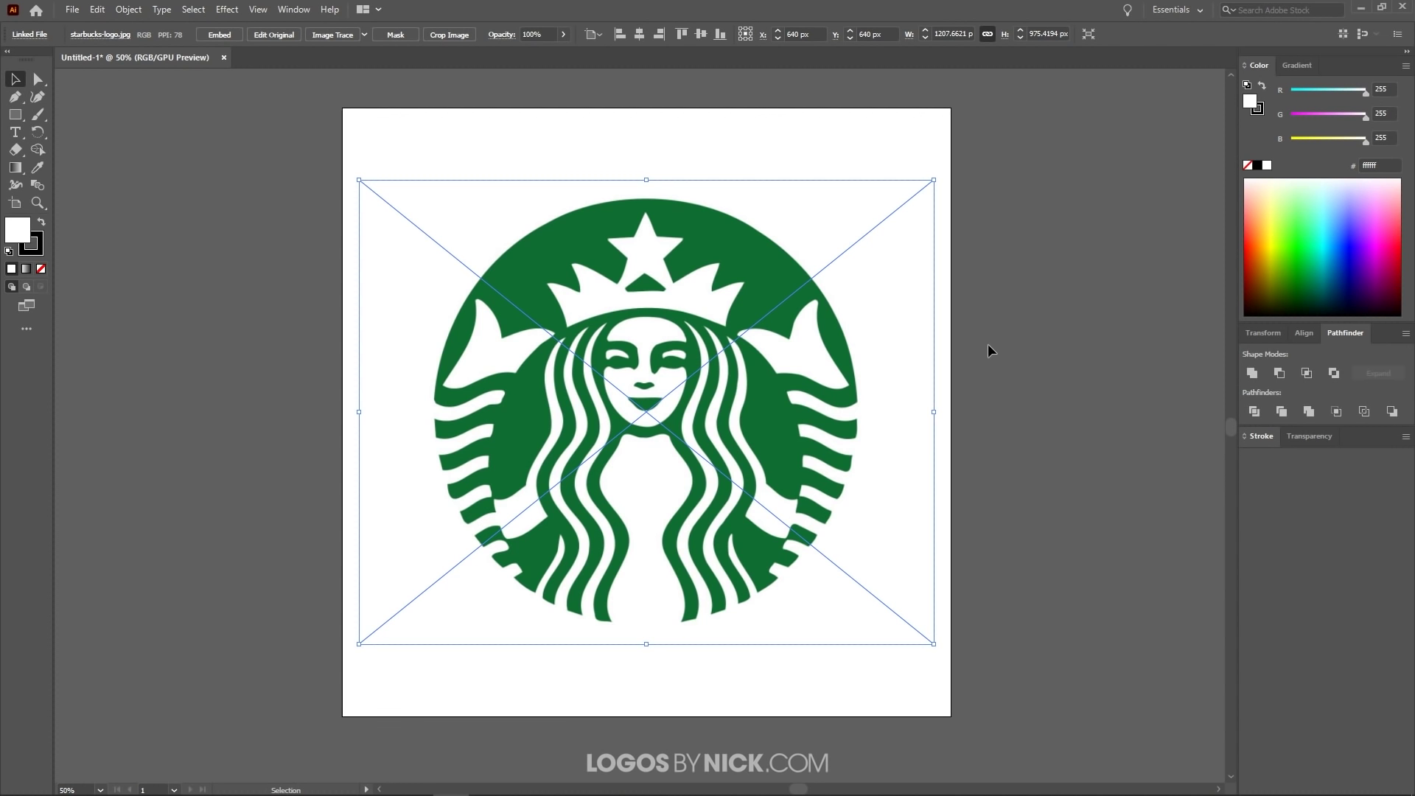
# Open the Image Trace settings for the placed logo and preview the default black and white tracing
pyautogui.click(292, 10)
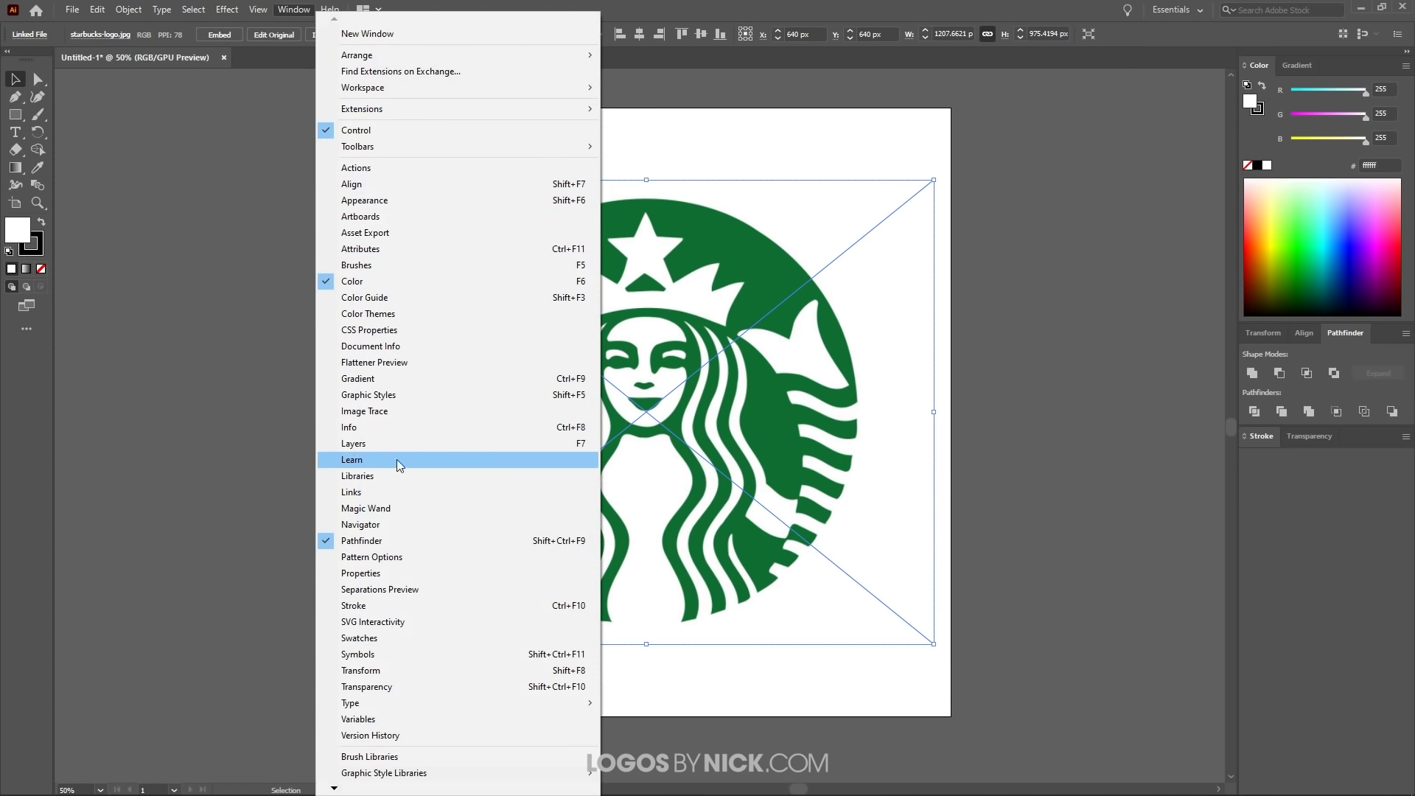
pyautogui.click(380, 411)
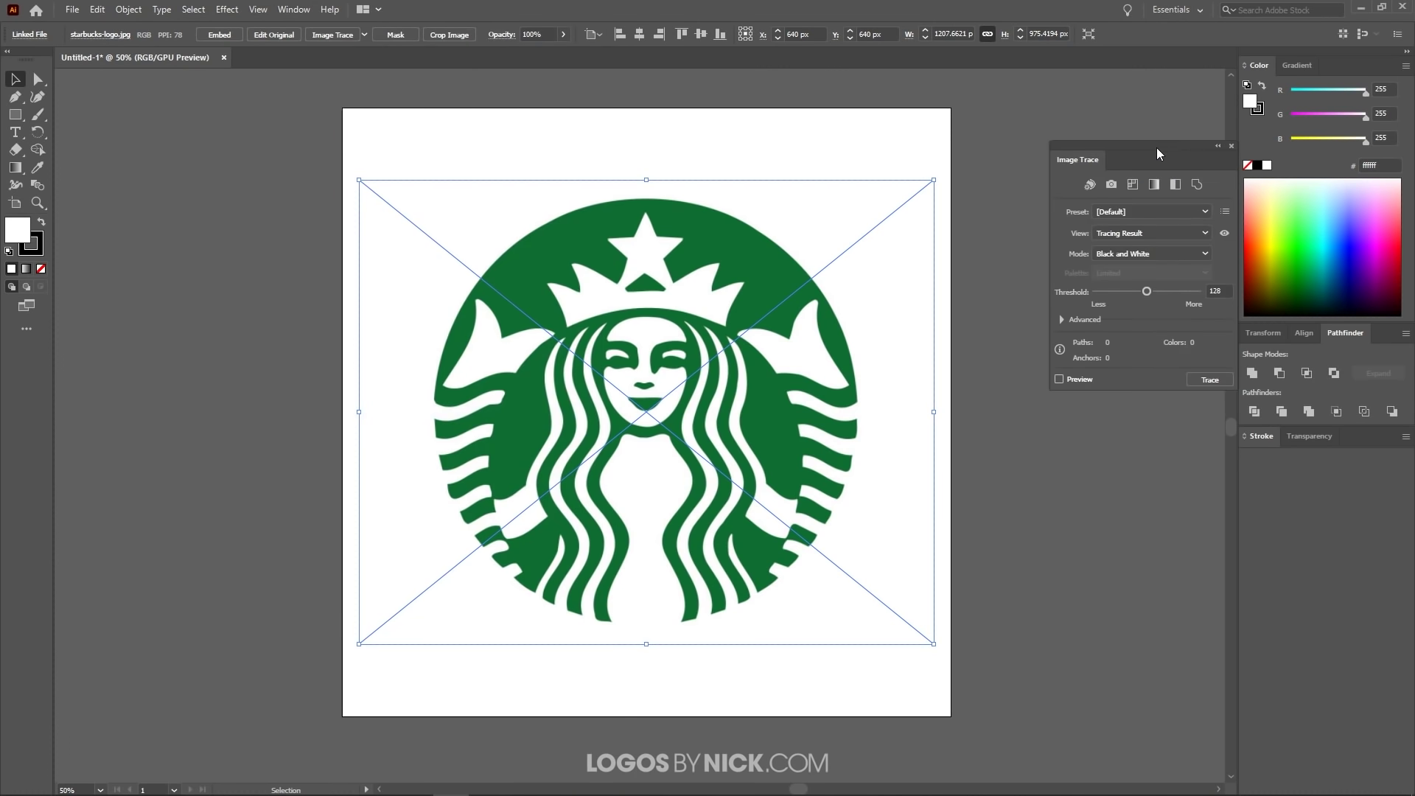
pyautogui.moveTo(1156, 143); pyautogui.dragTo(1145, 139)
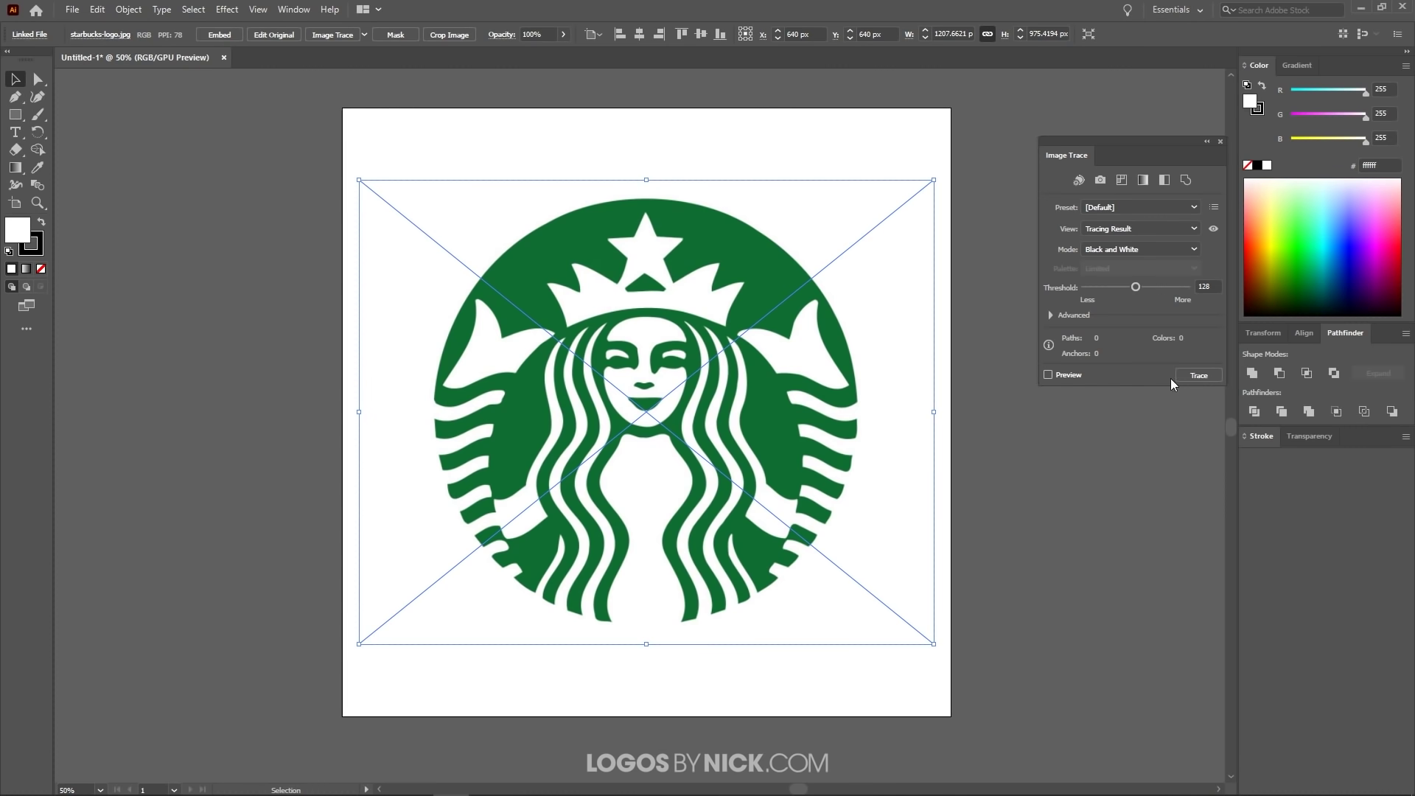
pyautogui.click(1048, 375)
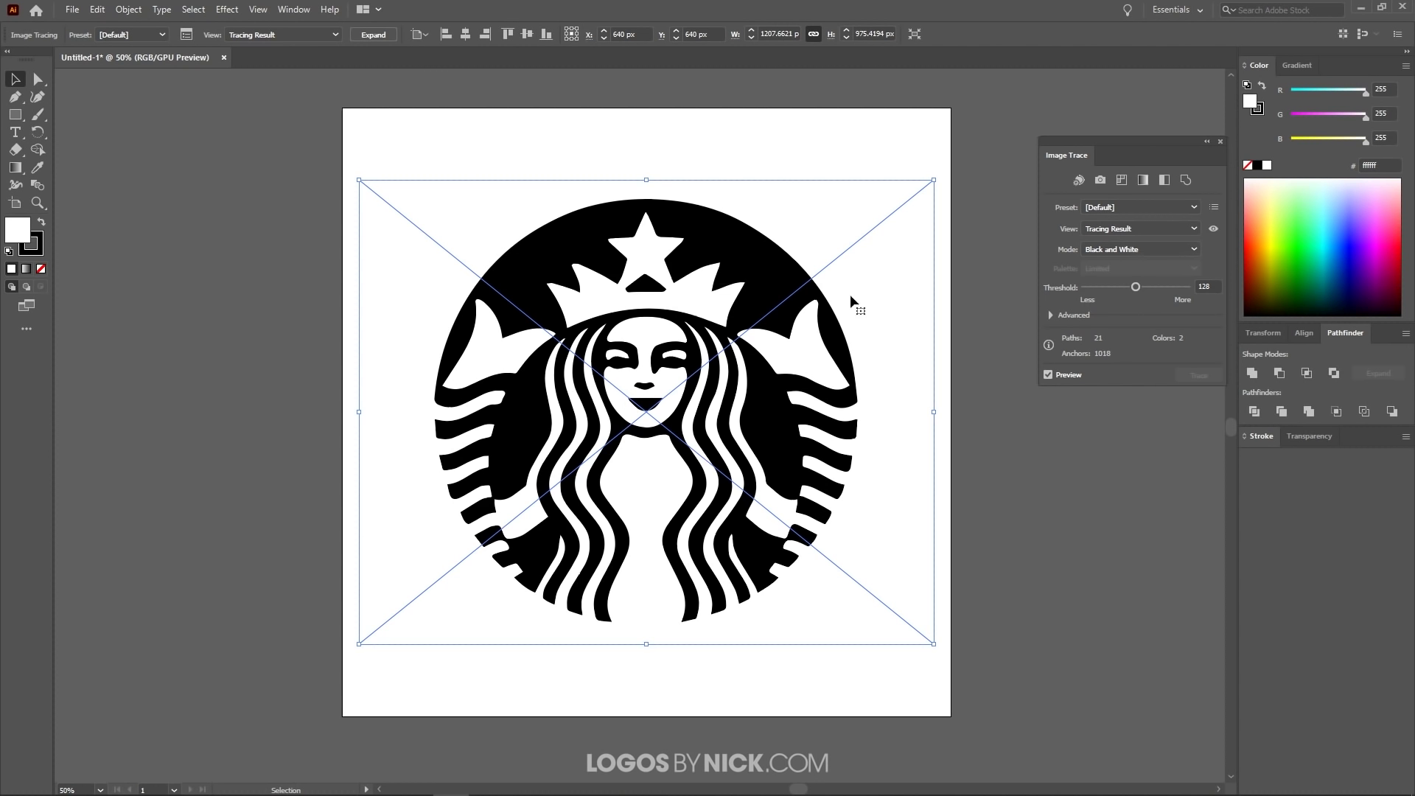
# Change the tracing mode to Color, trace the logo and close the Image Trace settings
pyautogui.click(1120, 249)
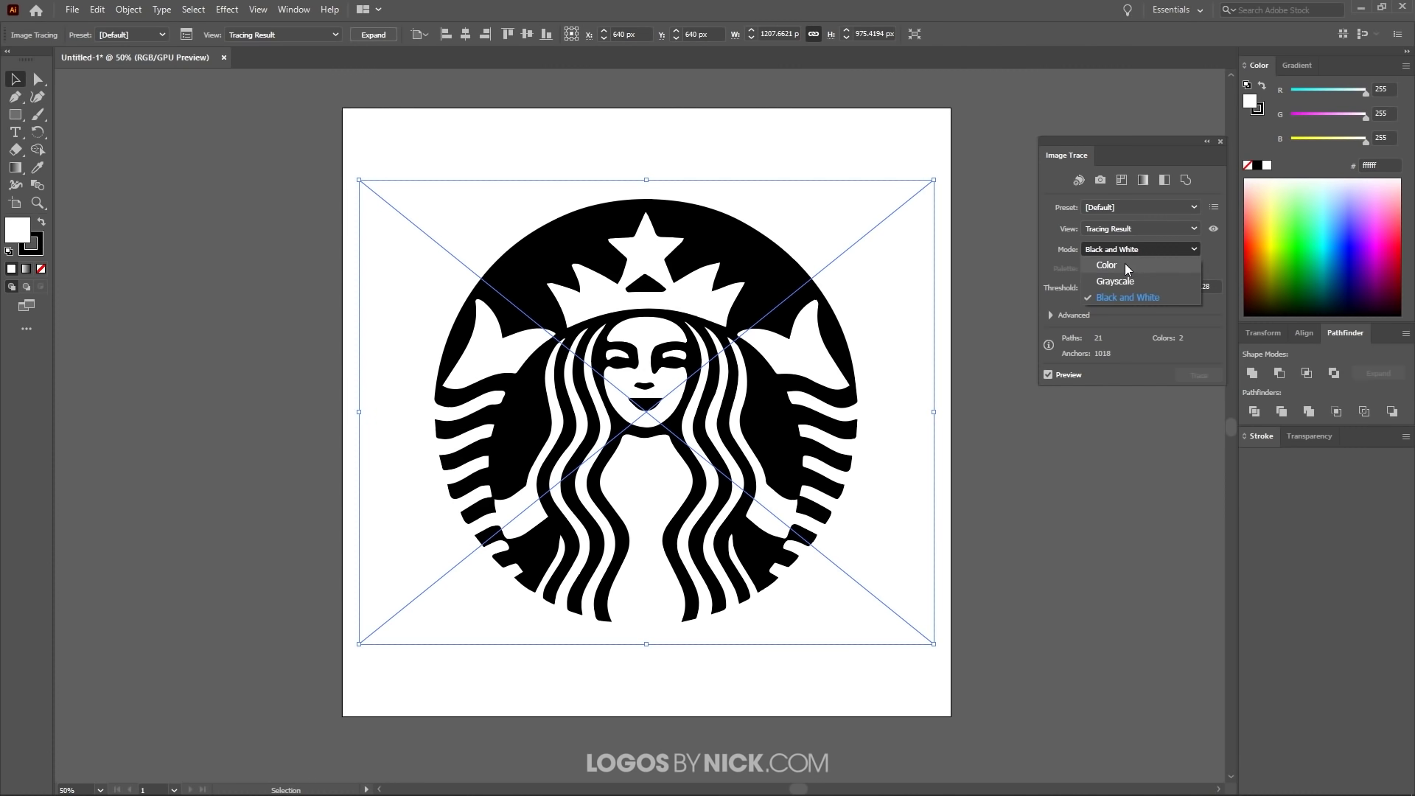
pyautogui.click(1125, 264)
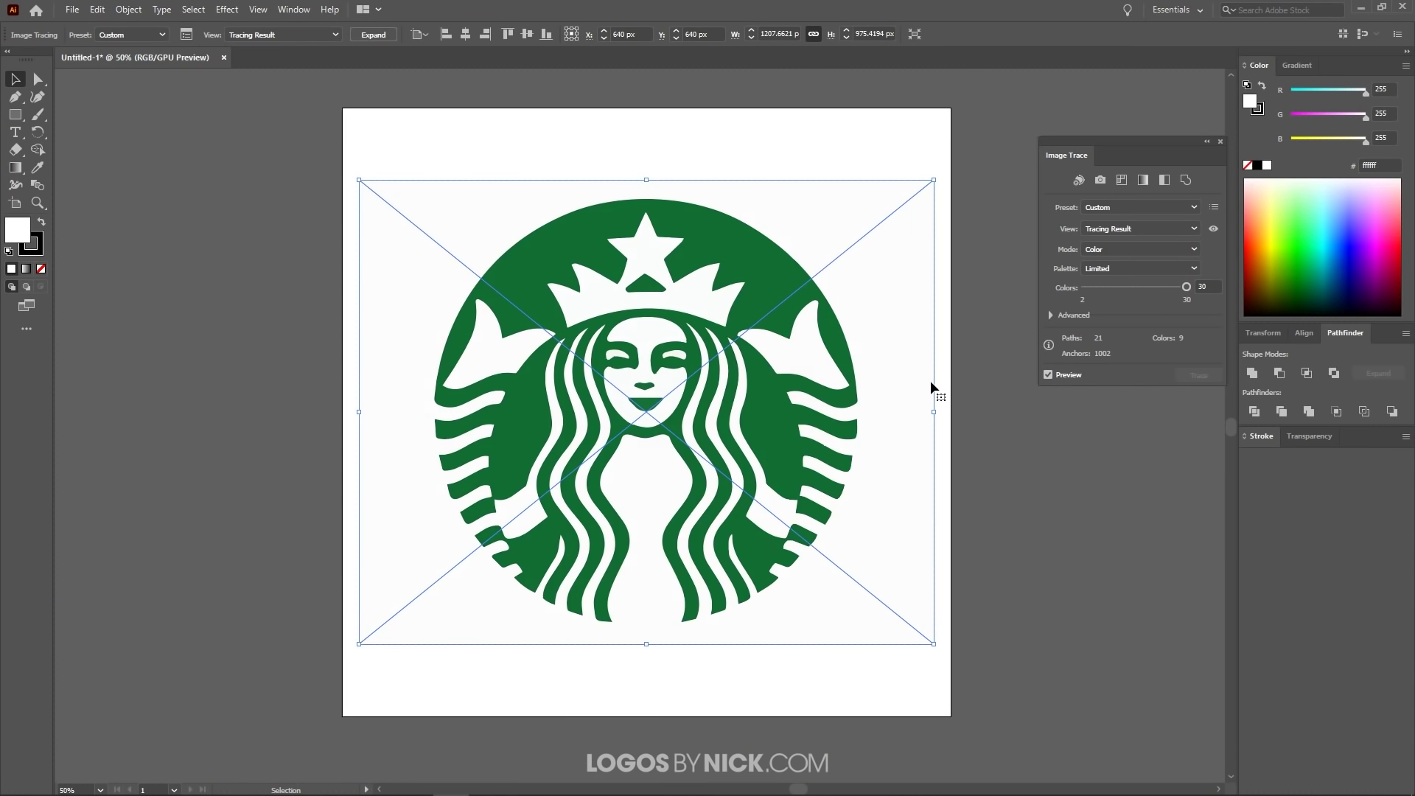
pyautogui.click(1048, 375)
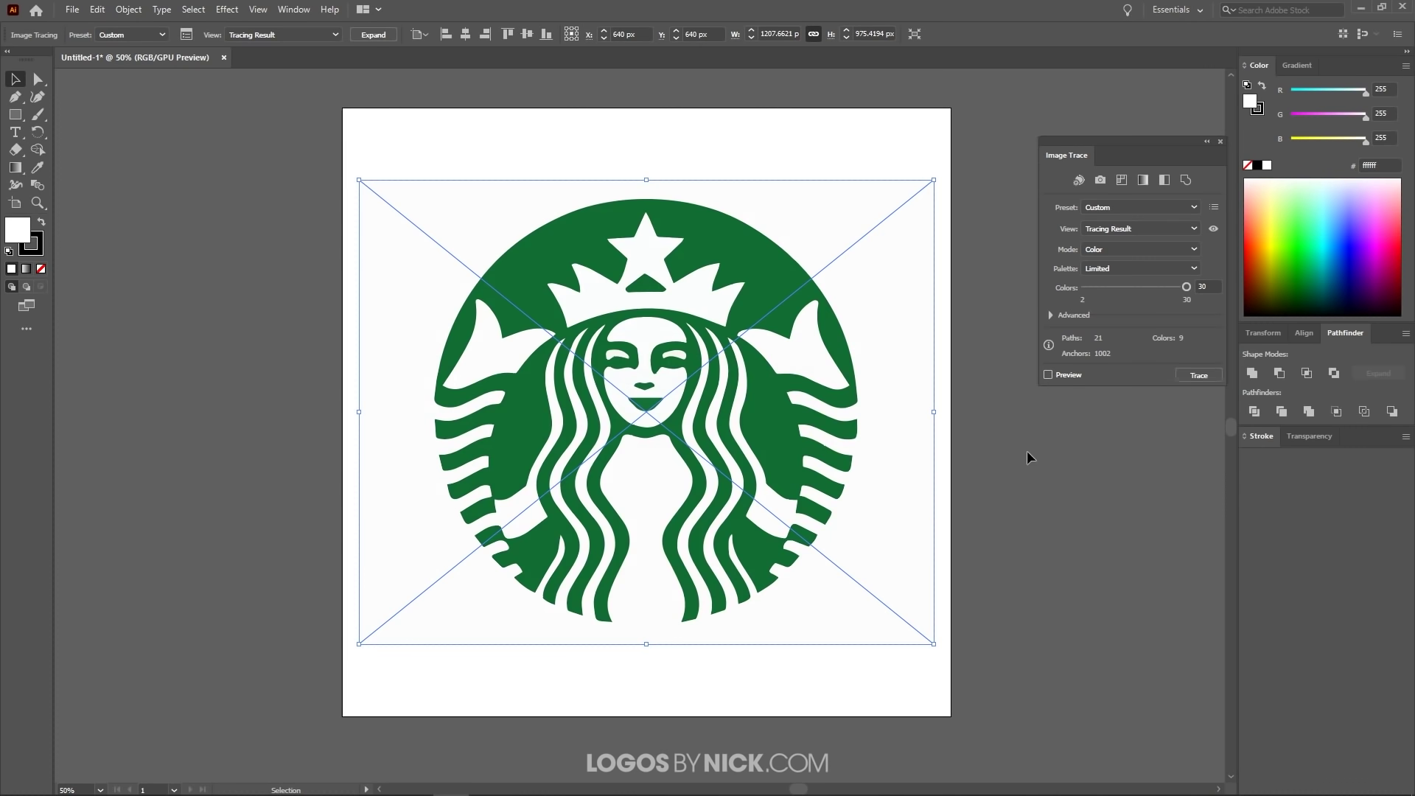
pyautogui.click(1203, 374)
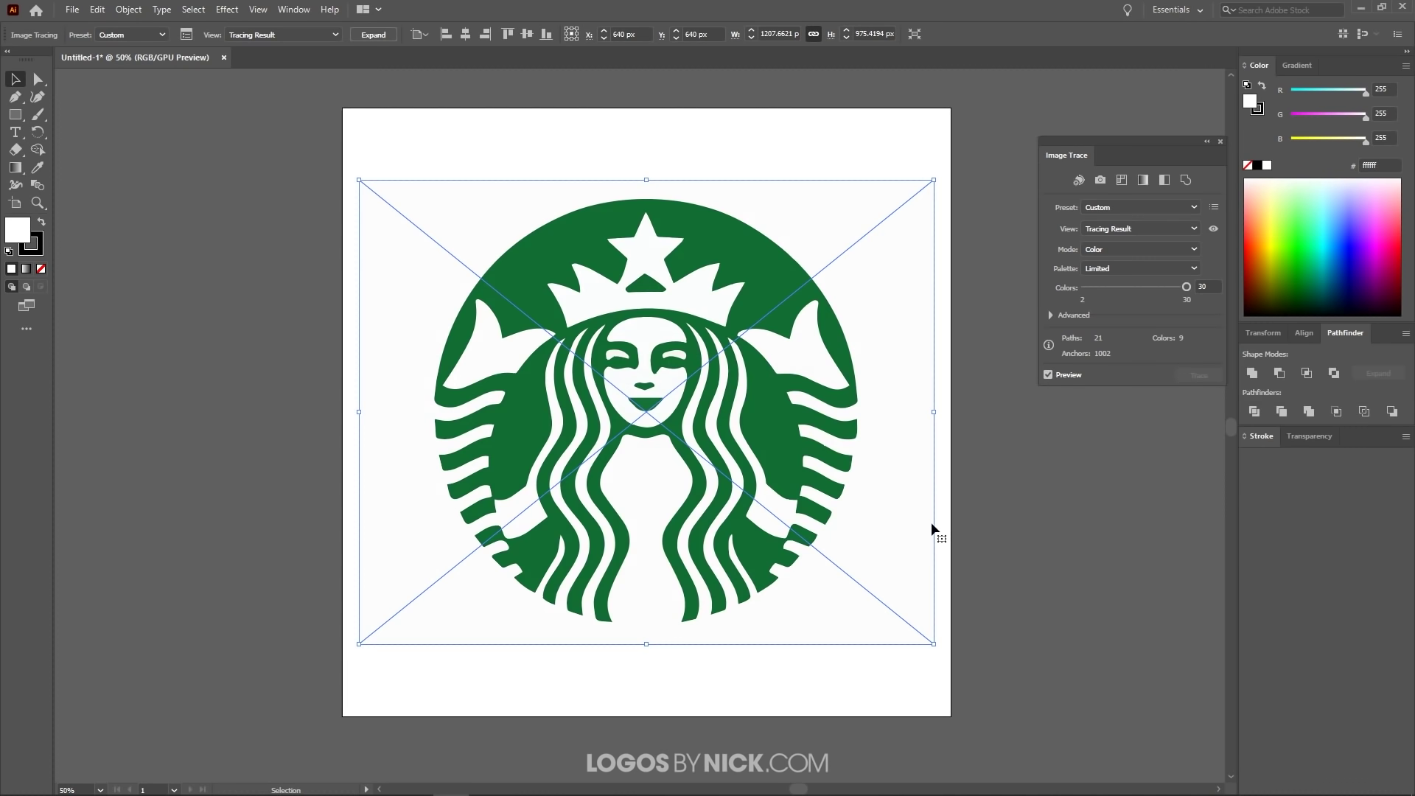
pyautogui.click(1222, 140)
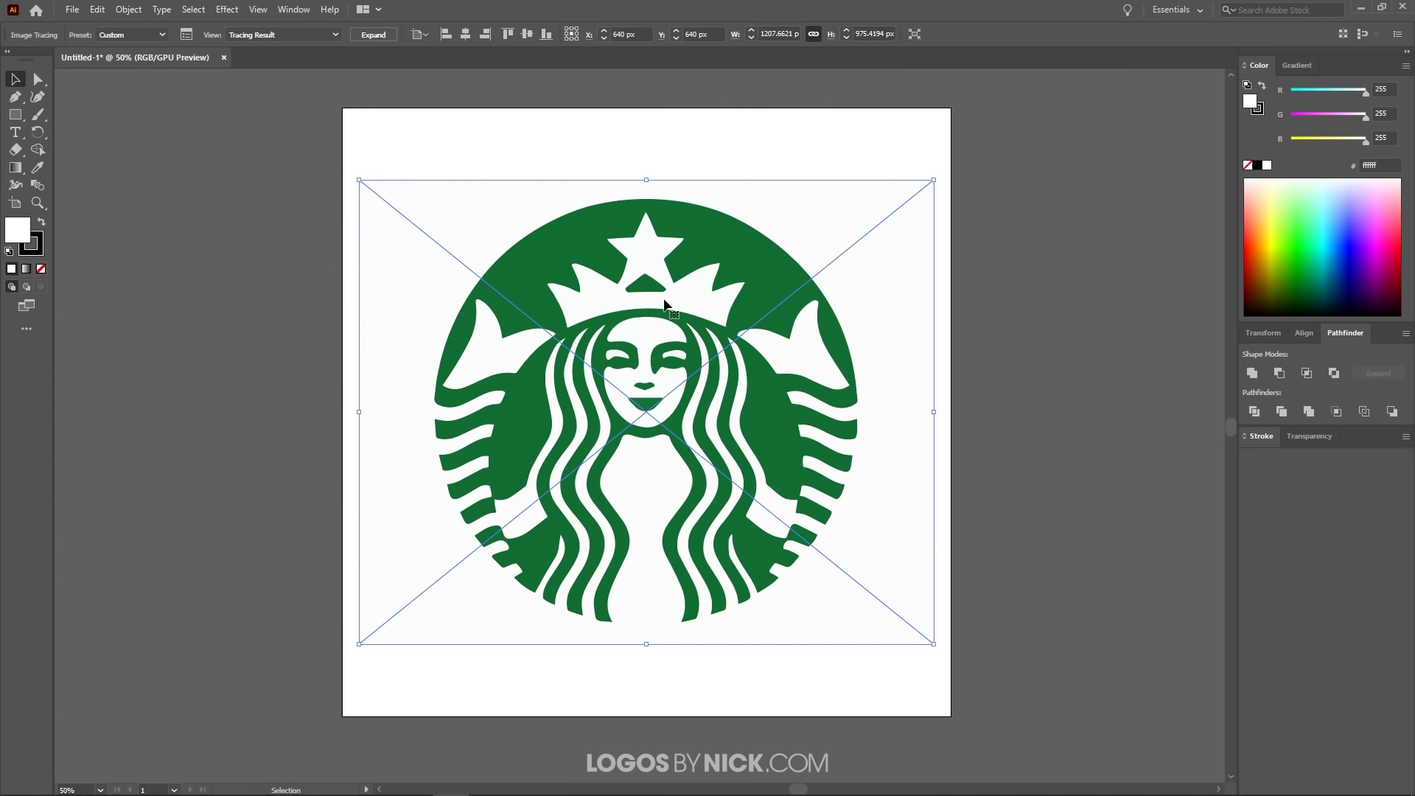
# Expand the logo tracing with Object and Fill included, and ungroup the resulting vector shapes
pyautogui.click(122, 10)
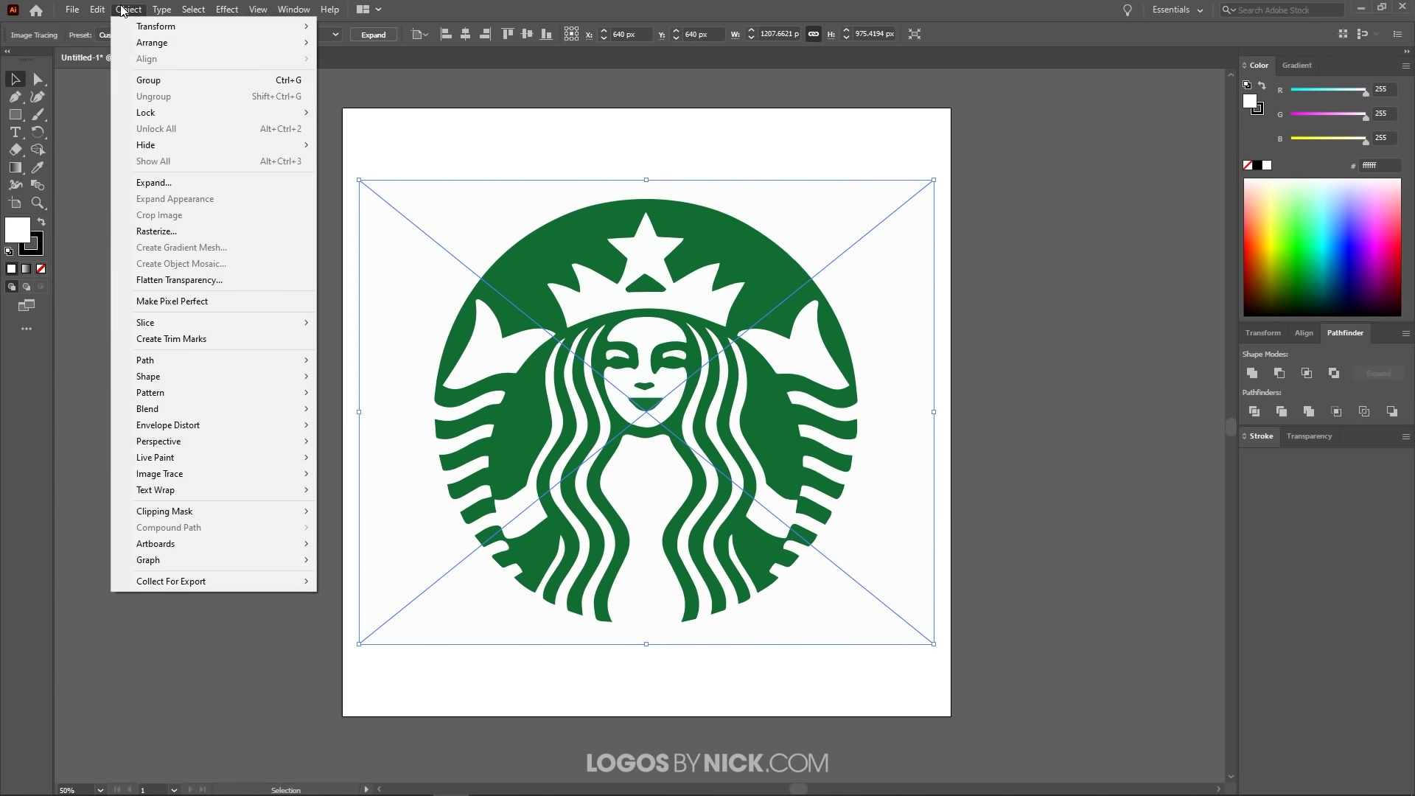
pyautogui.click(162, 184)
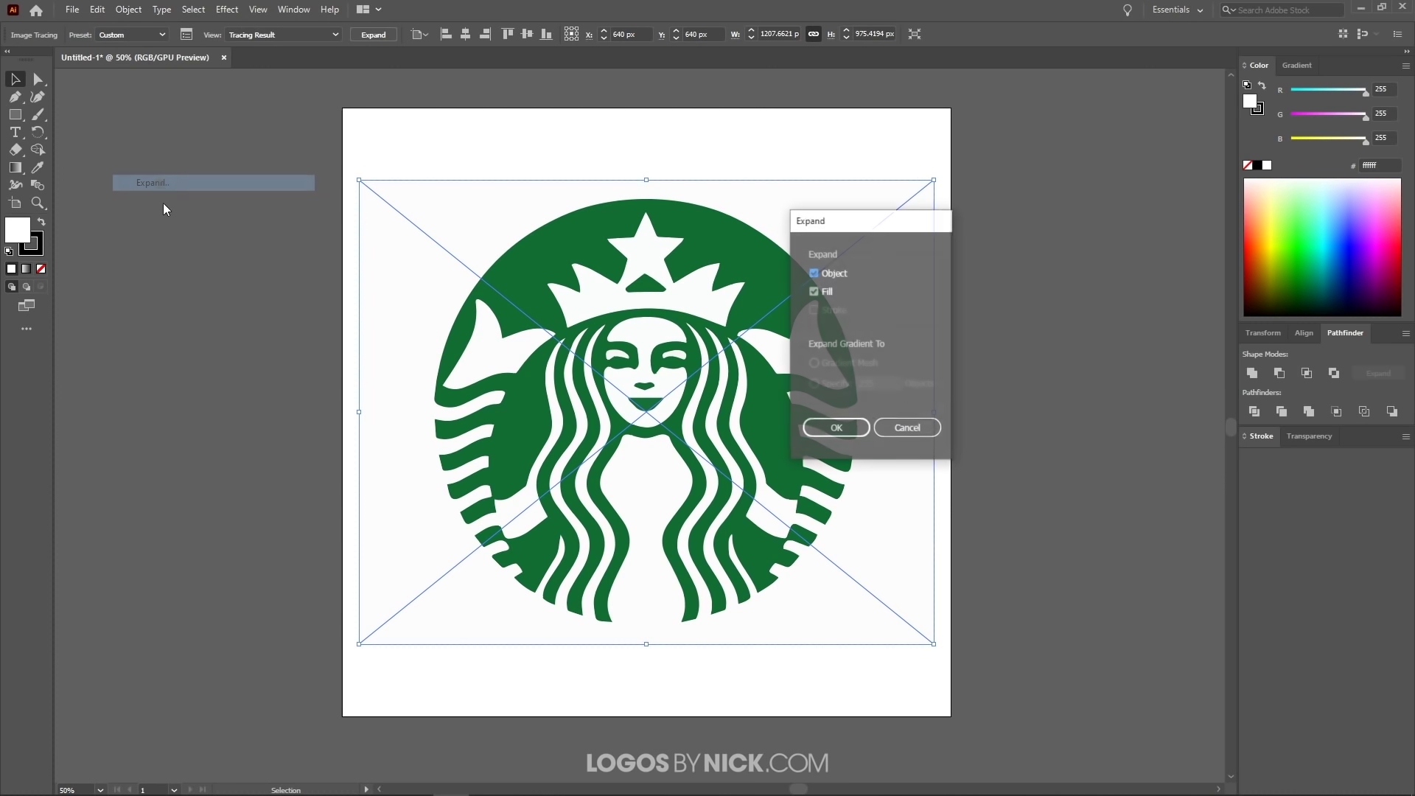
pyautogui.click(851, 429)
pyautogui.click(129, 12)
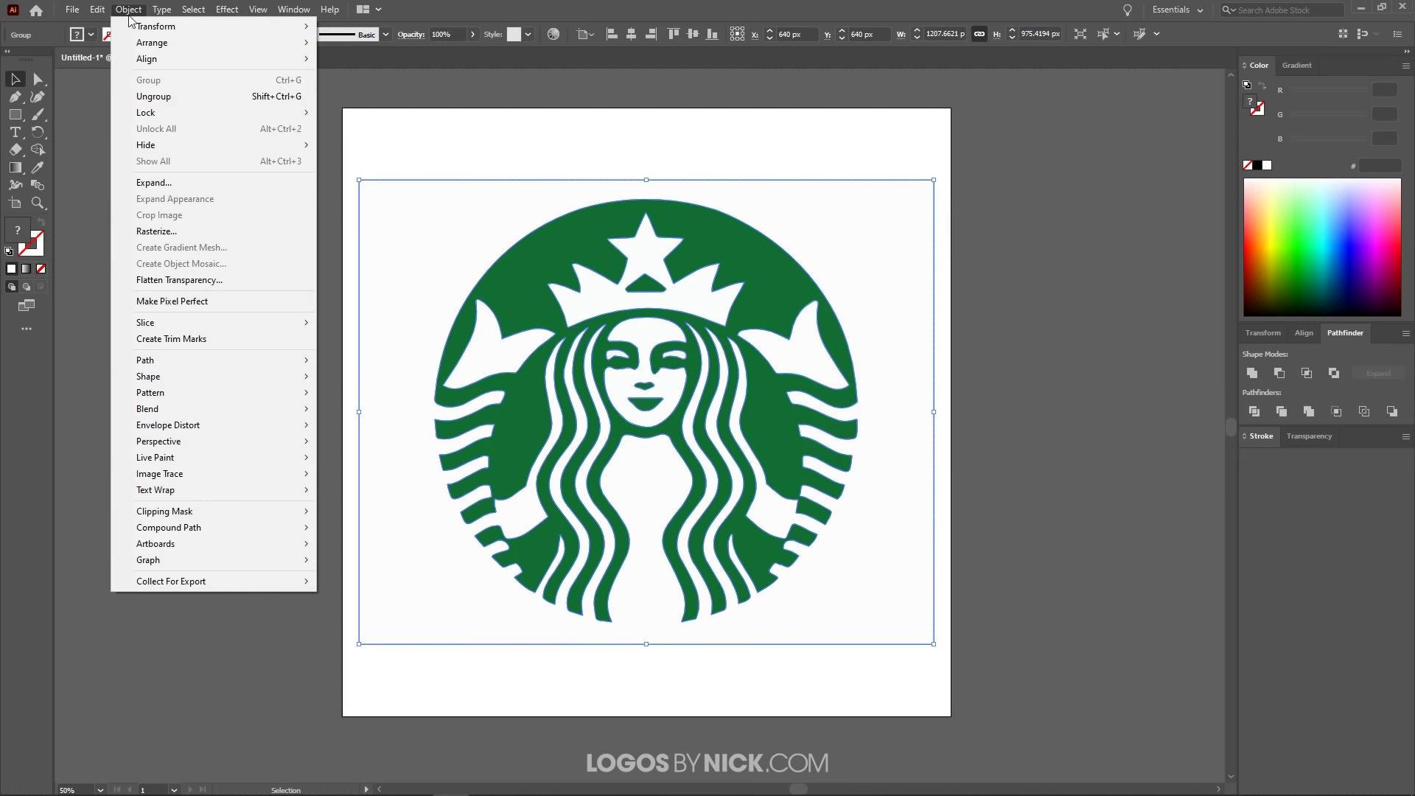
pyautogui.click(144, 97)
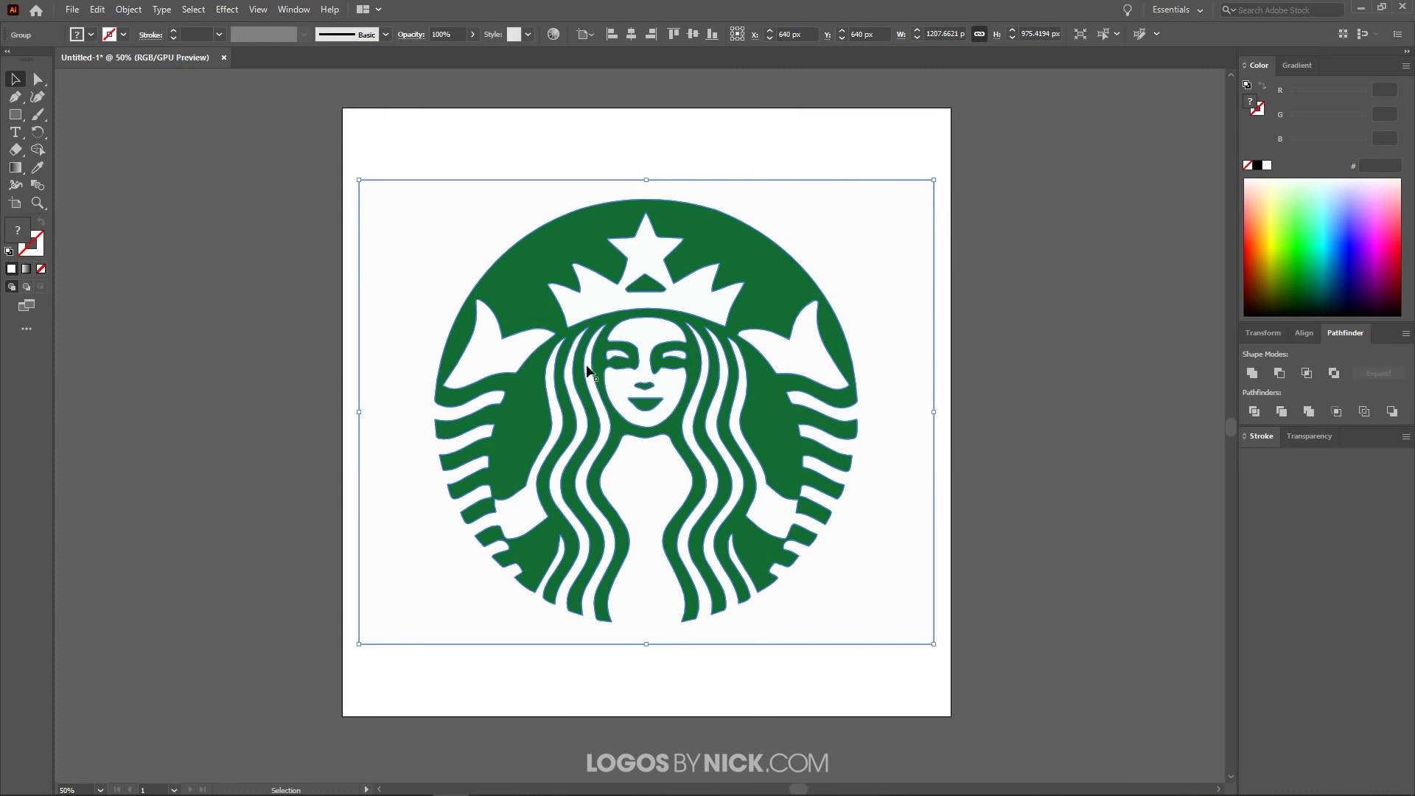
pyautogui.click(127, 10)
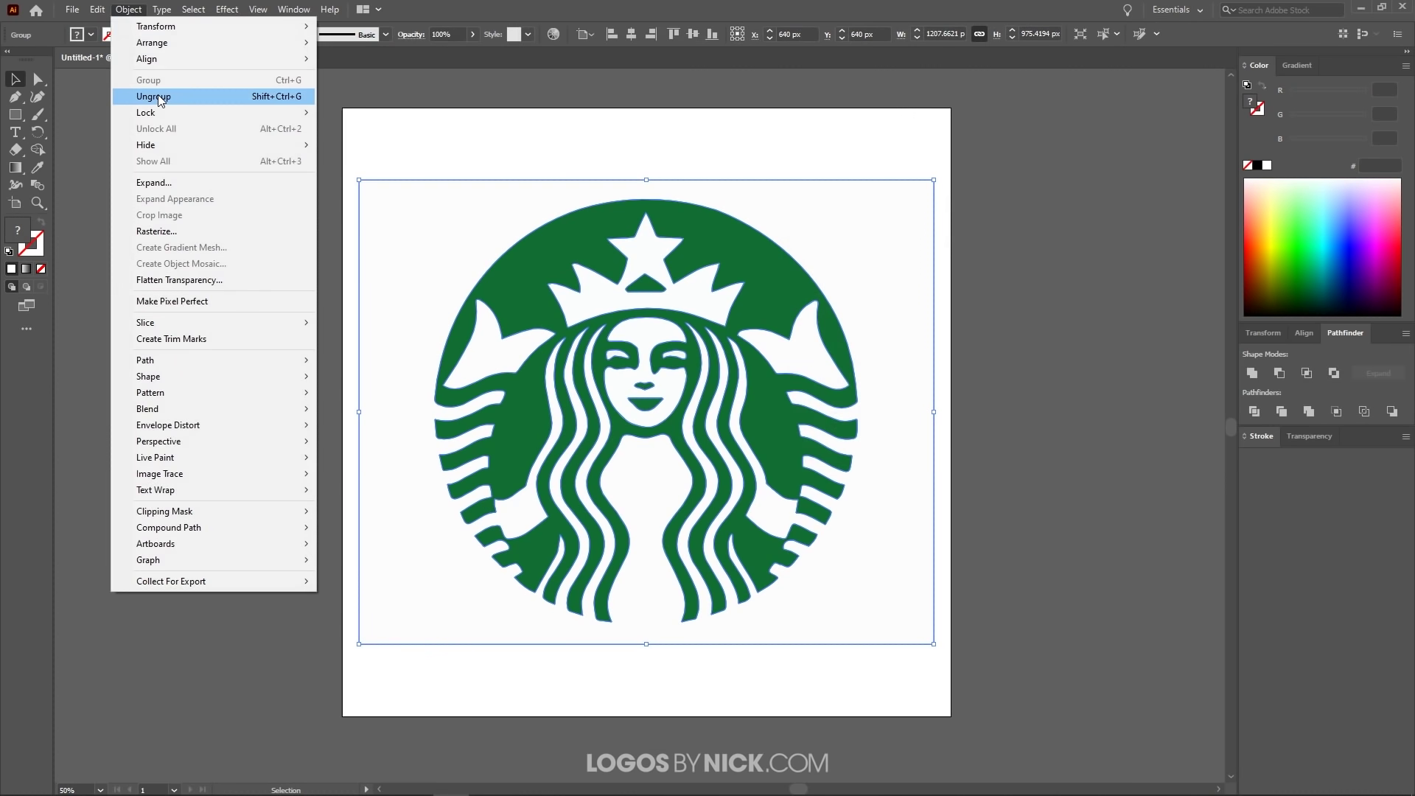
pyautogui.click(147, 97)
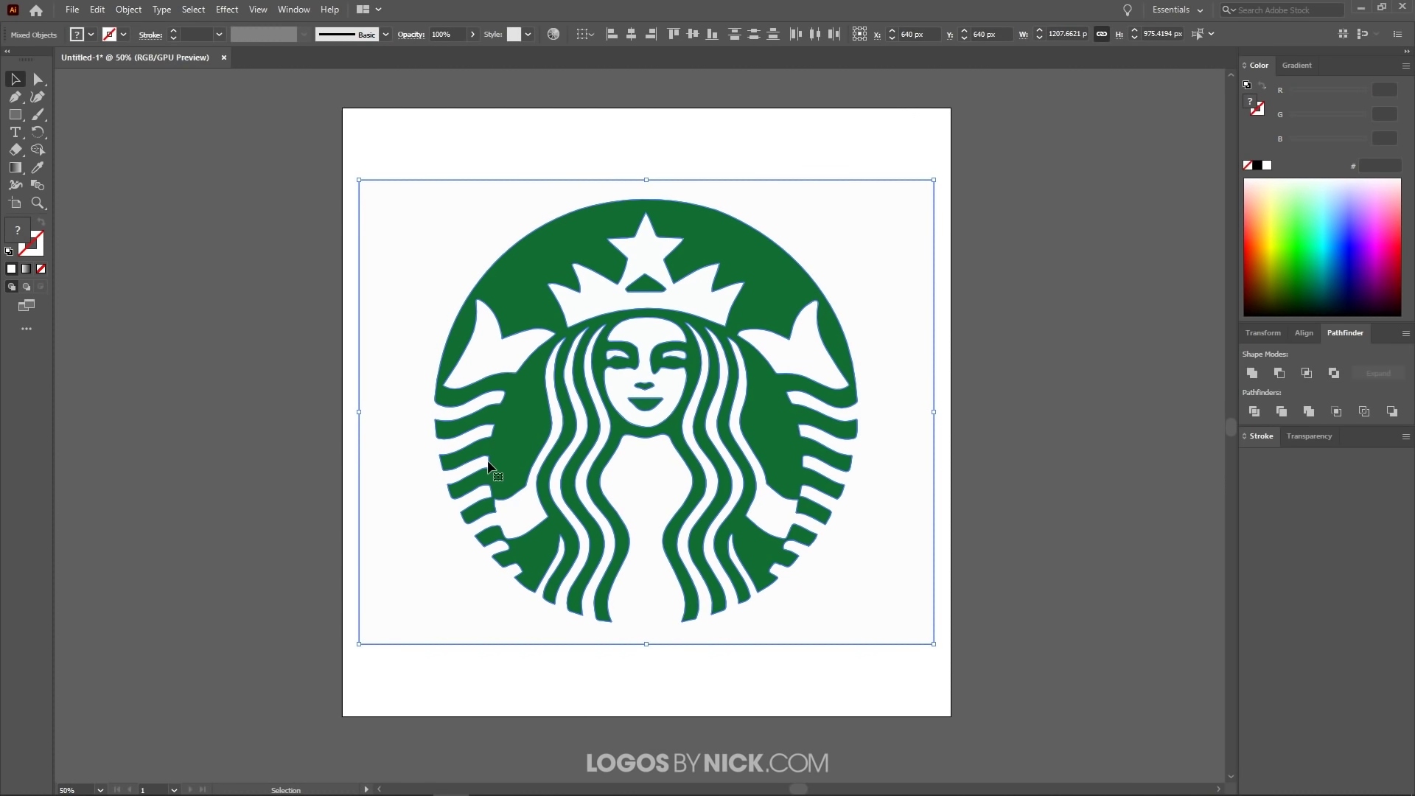
# Move all the traced shapes off the artboard into the empty area to its left and deselect them
pyautogui.scroll(-2, 487, 452)
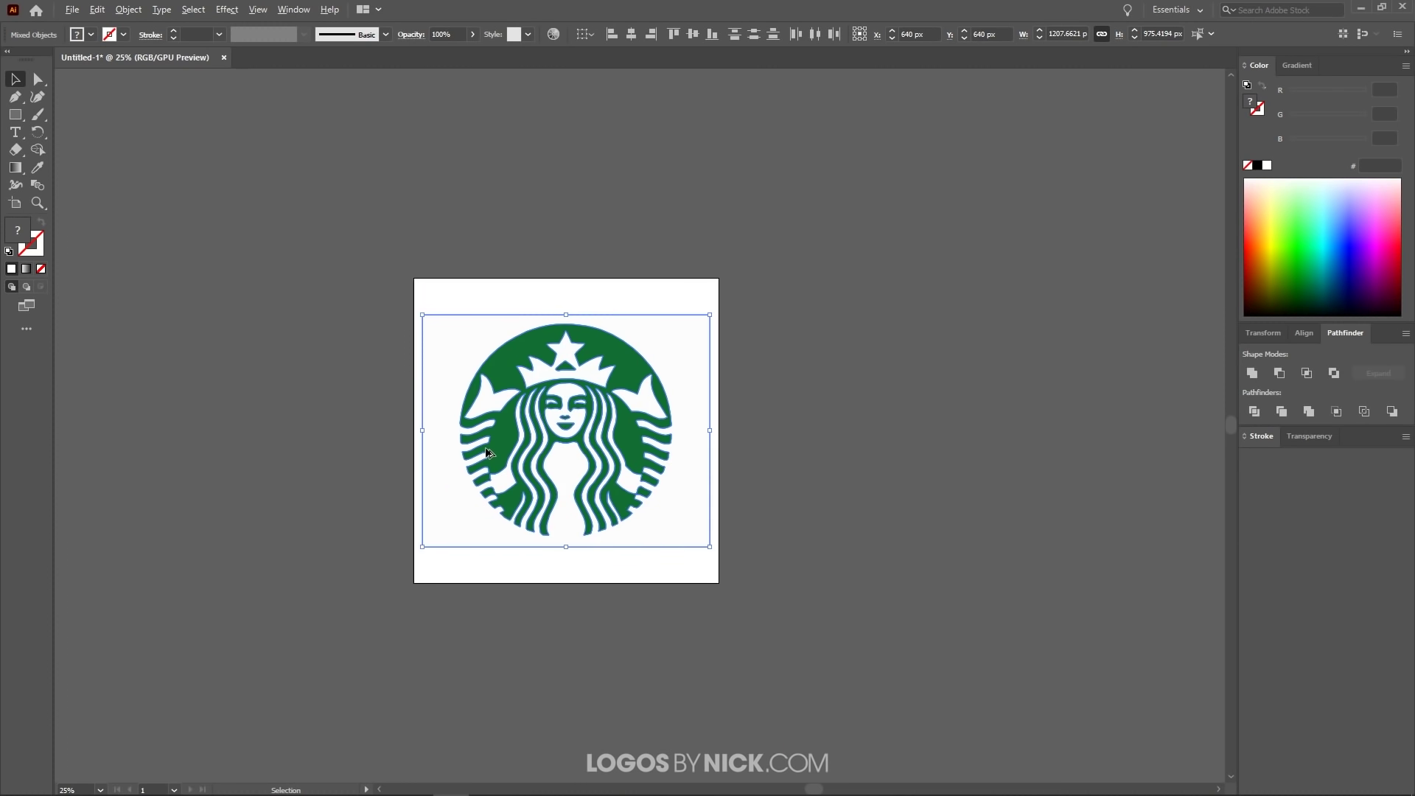
pyautogui.scroll(-1, 486, 453)
pyautogui.moveTo(580, 403); pyautogui.dragTo(360, 395)
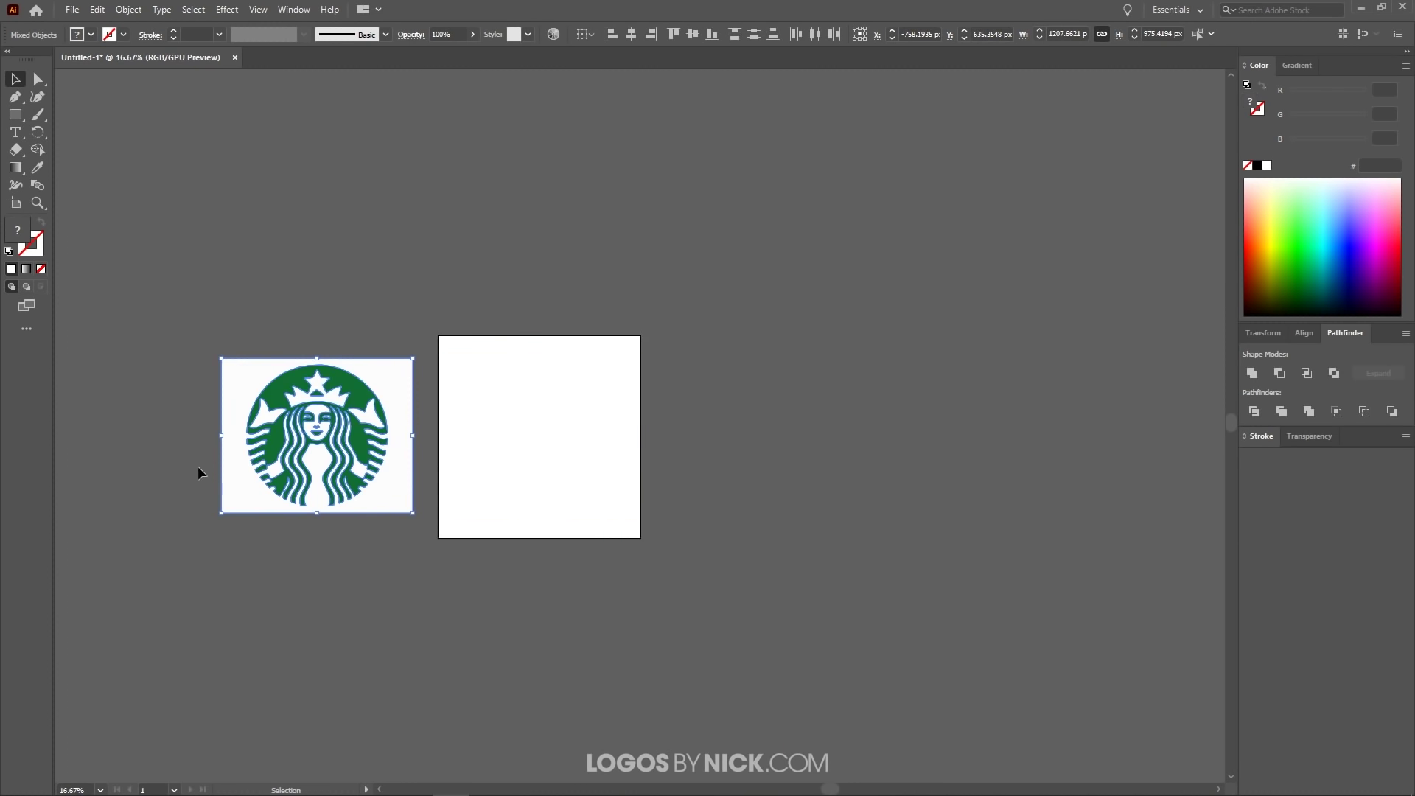
pyautogui.scroll(3, 258, 449)
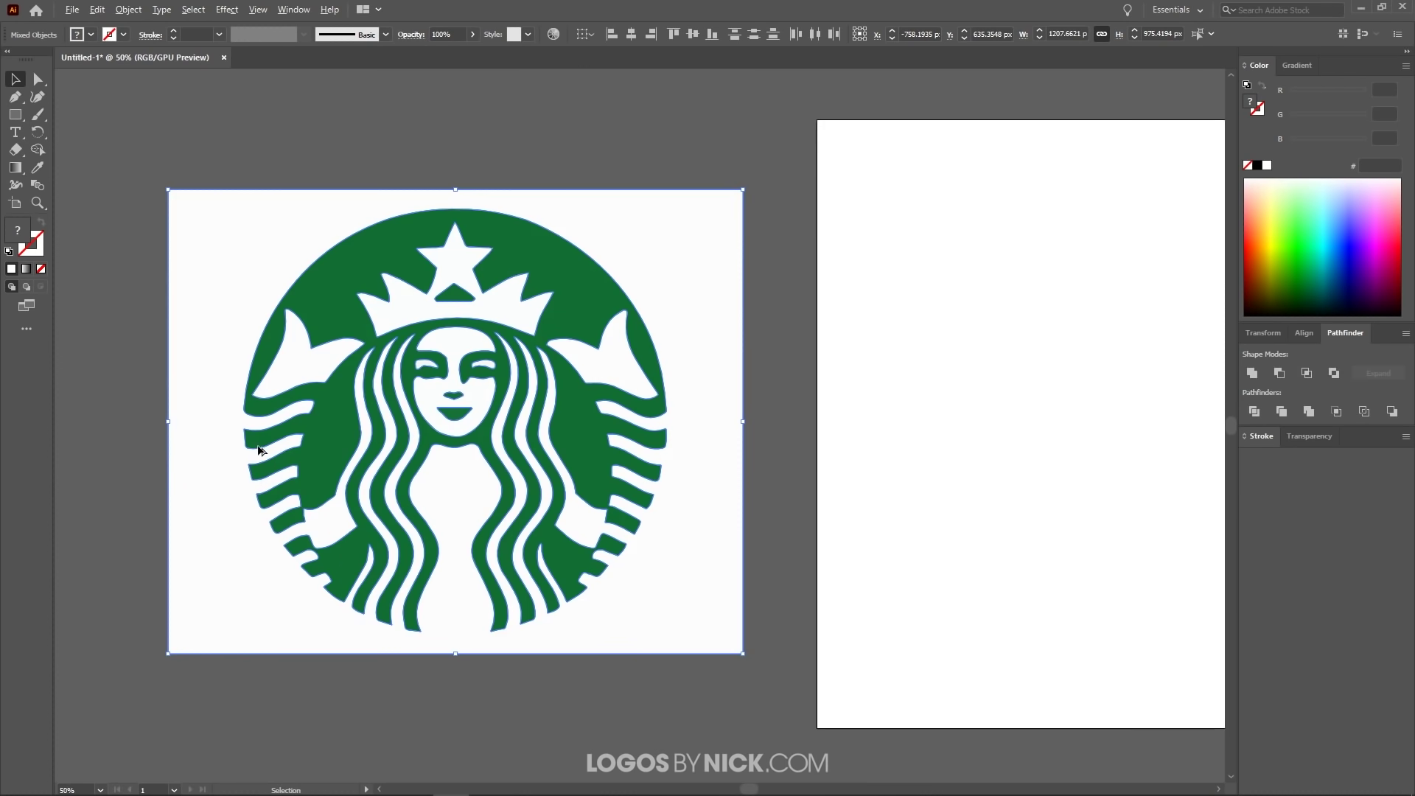
pyautogui.click(628, 153)
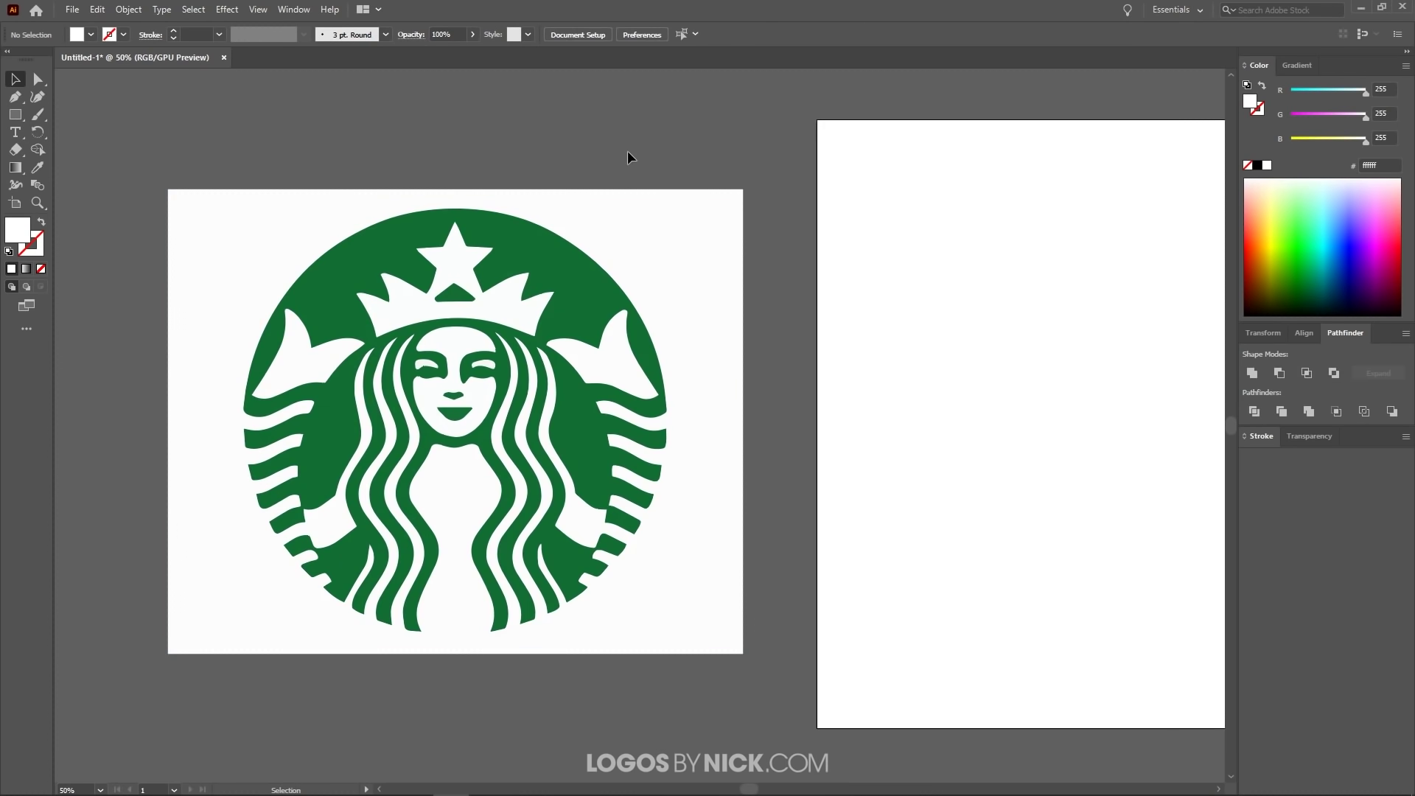
# Delete the white background shape and the white face shape from the traced logo
pyautogui.moveTo(649, 219); pyautogui.dragTo(1024, 268)
pyautogui.press('Delete')
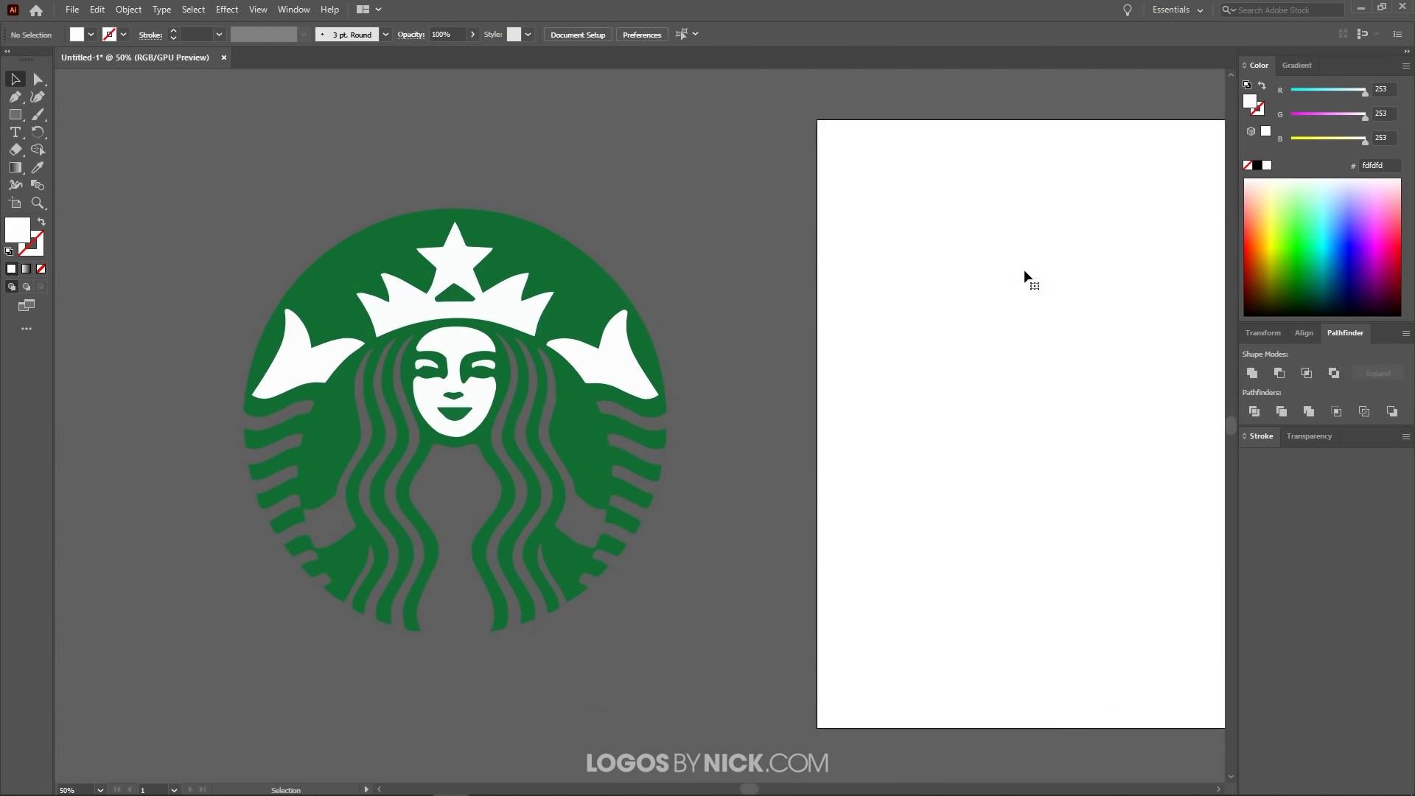
pyautogui.scroll(2, 446, 403)
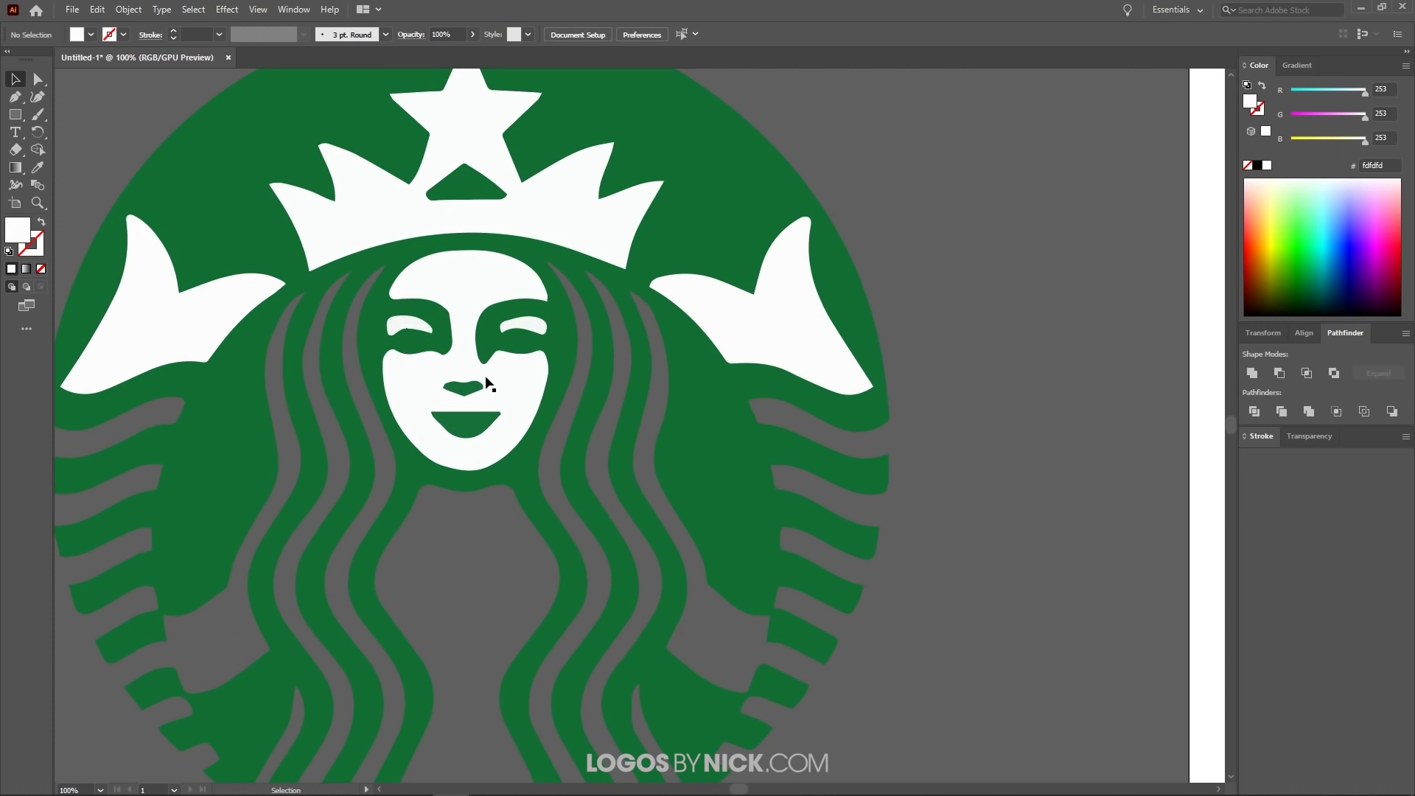
pyautogui.moveTo(525, 426); pyautogui.dragTo(1045, 315)
pyautogui.press('Delete')
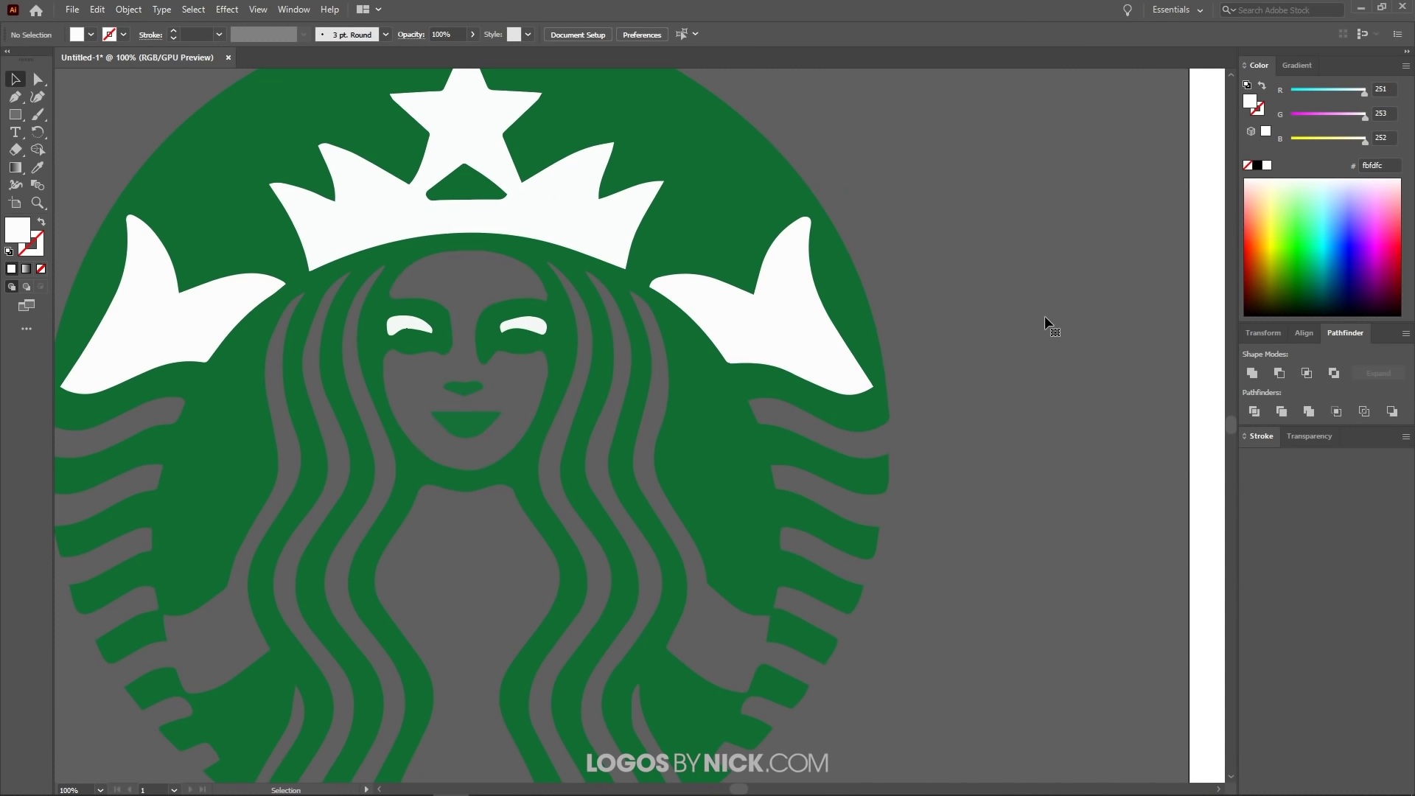
# Delete the white crown shape and the two white tail fin shapes on either side of it
pyautogui.click(744, 340)
pyautogui.press('Delete')
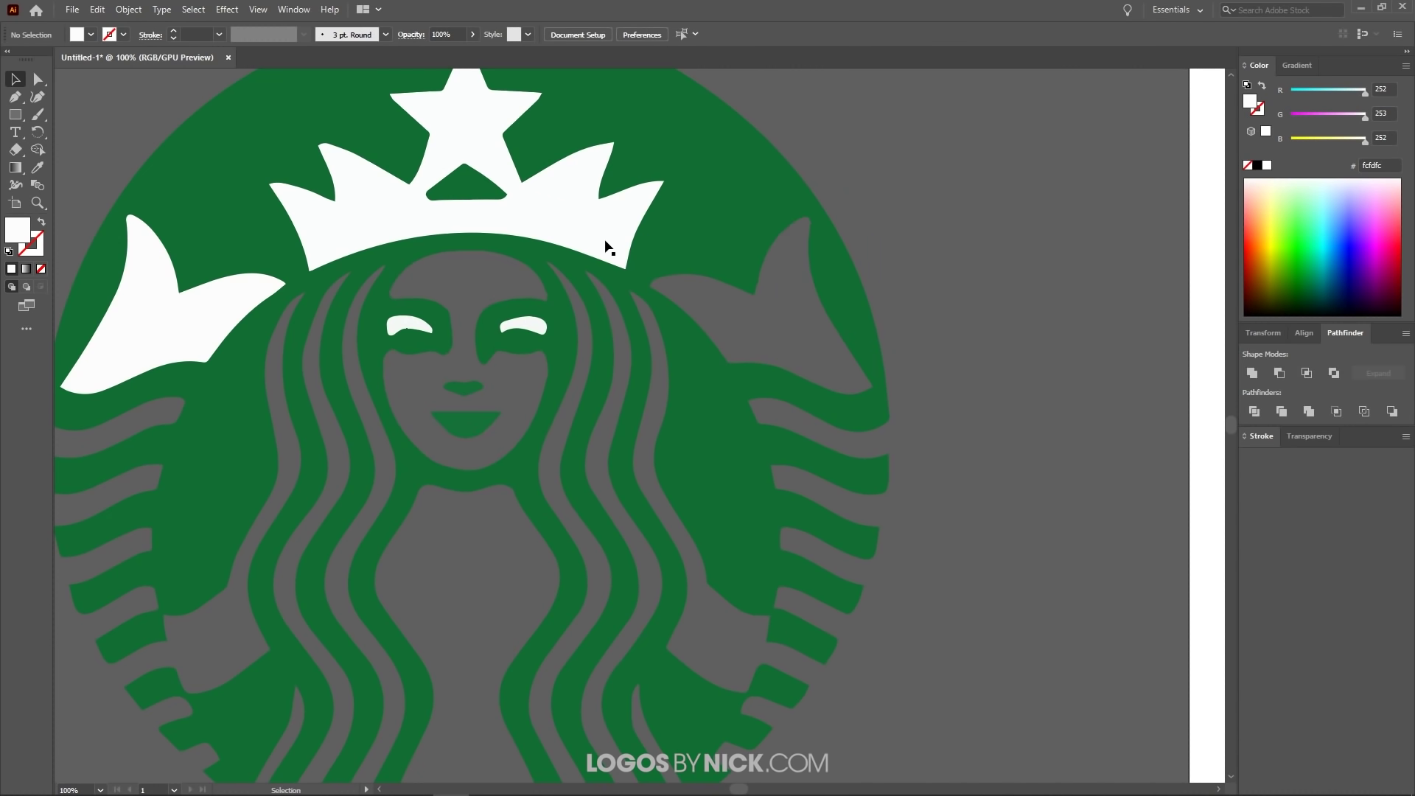
pyautogui.click(605, 241)
pyautogui.press('Delete')
pyautogui.click(179, 321)
pyautogui.press('Delete')
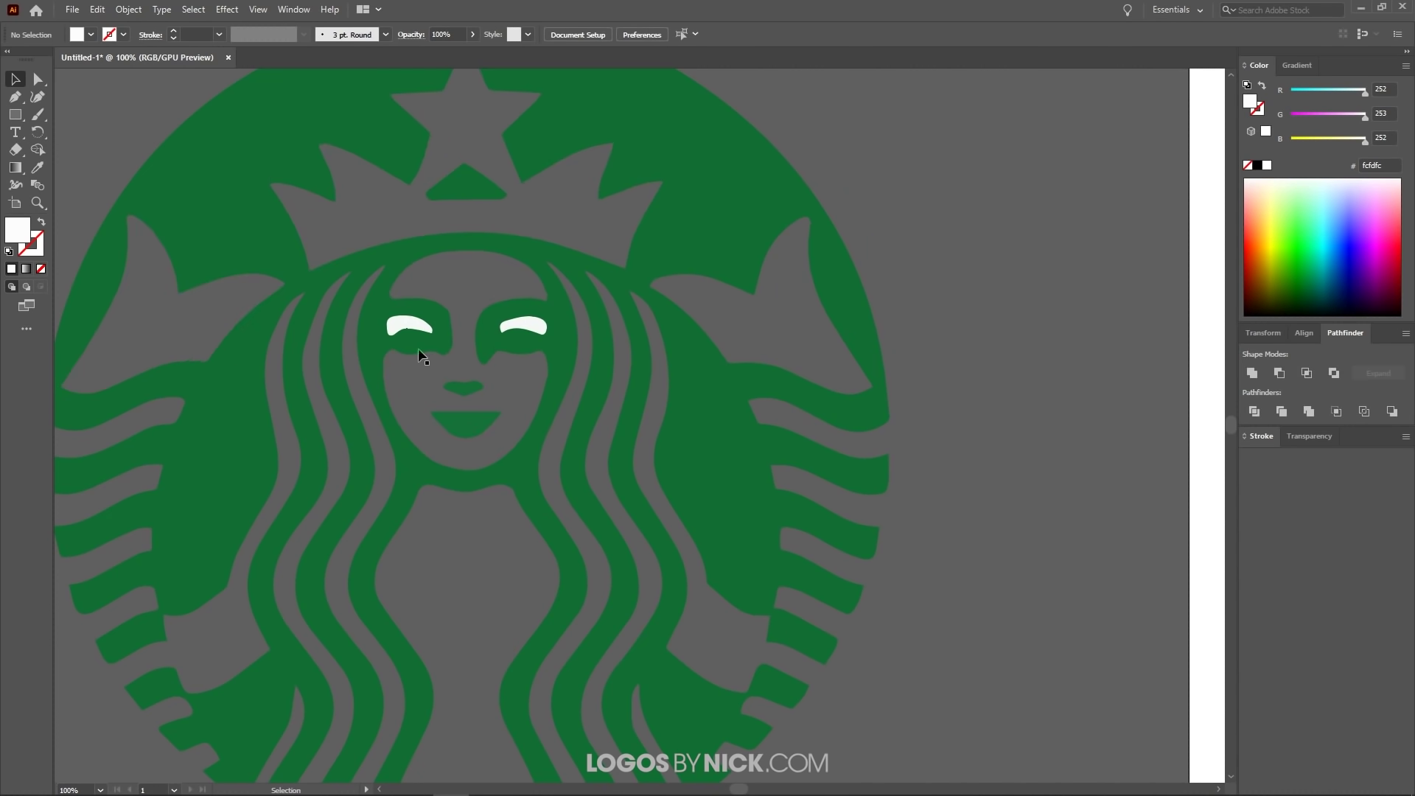
# Delete the two small white eye shapes from the traced logo
pyautogui.click(407, 329)
pyautogui.press('Delete')
pyautogui.click(523, 325)
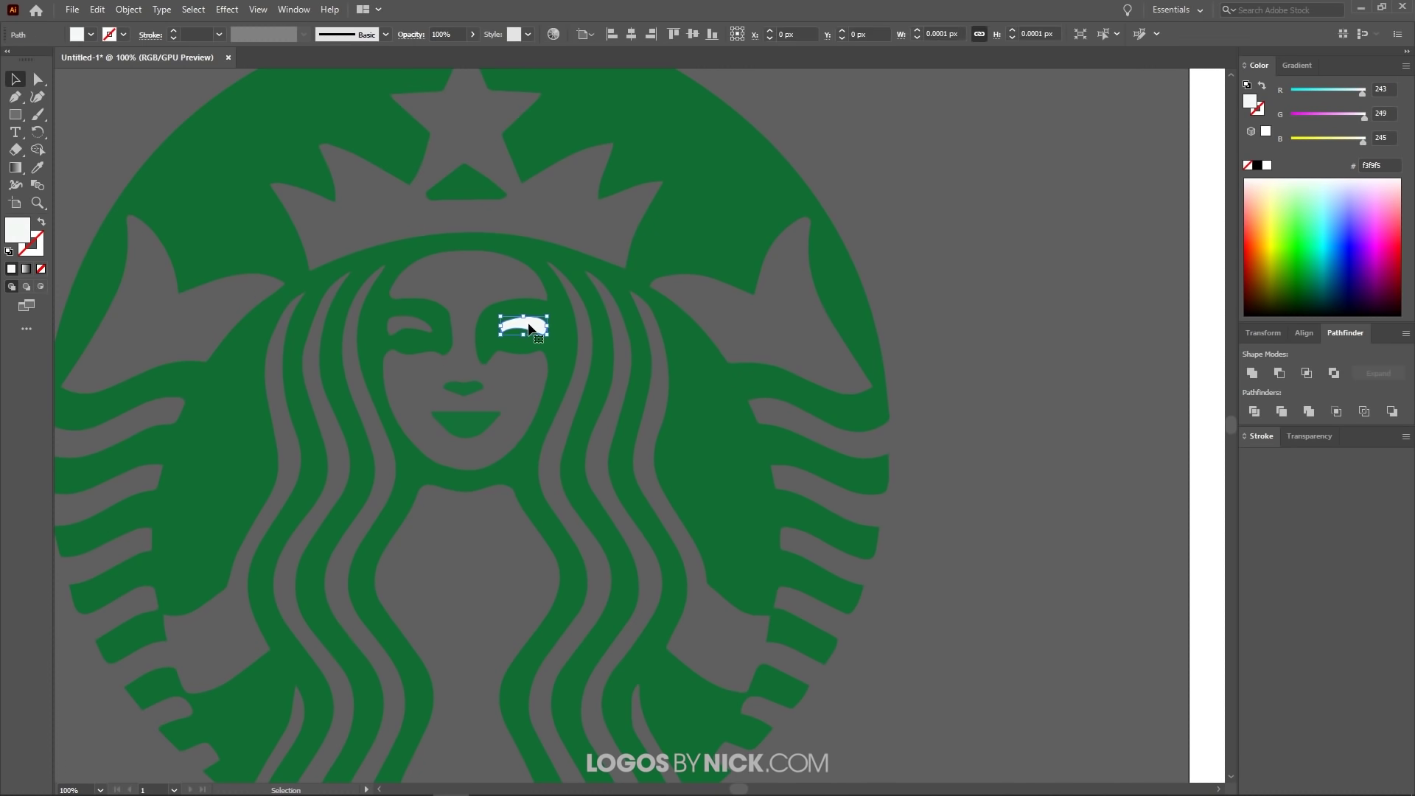
pyautogui.press('Delete')
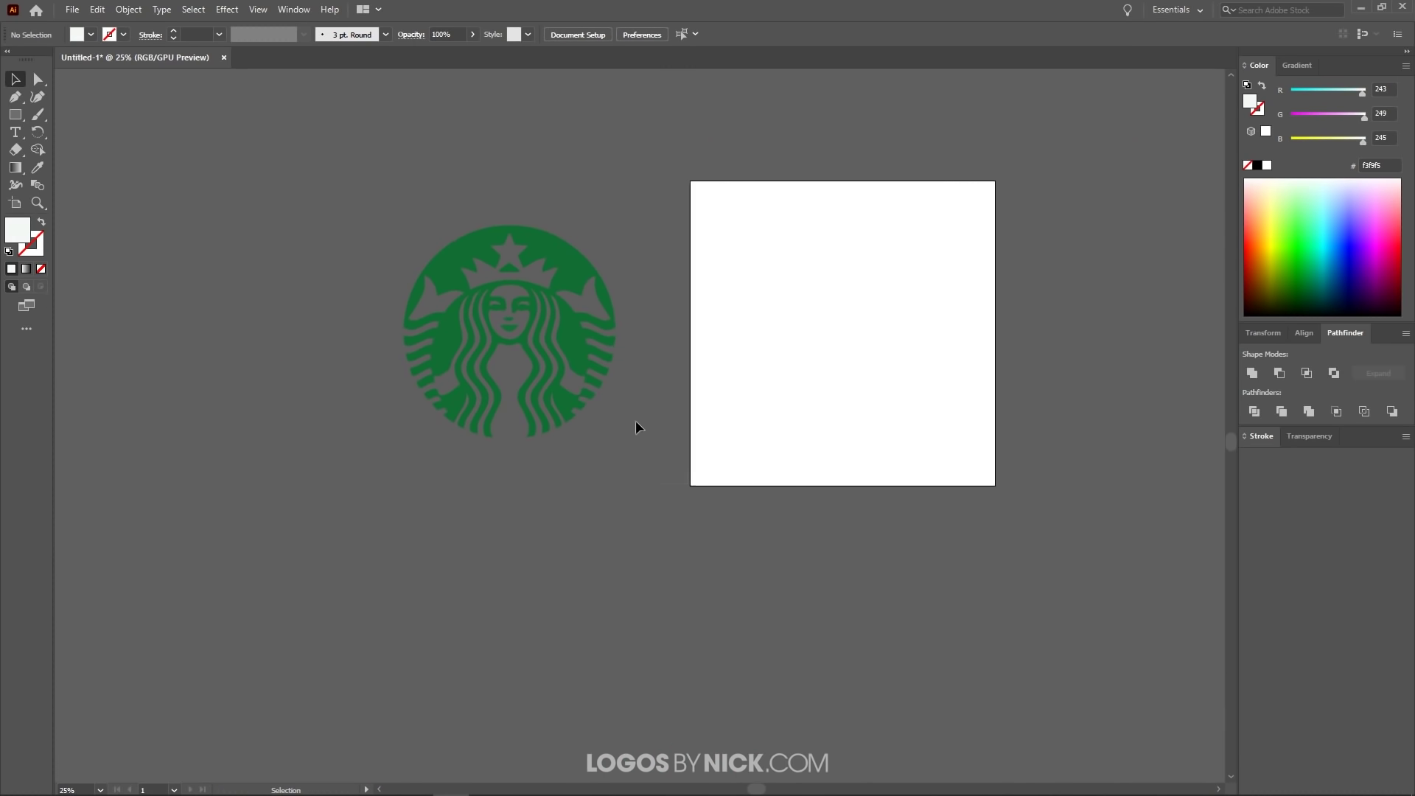
# Move the cleaned green logo onto the artboard, roughly centred, and deselect it
pyautogui.moveTo(490, 250); pyautogui.dragTo(820, 256)
pyautogui.scroll(2, 877, 298)
pyautogui.moveTo(1011, 373); pyautogui.dragTo(896, 418)
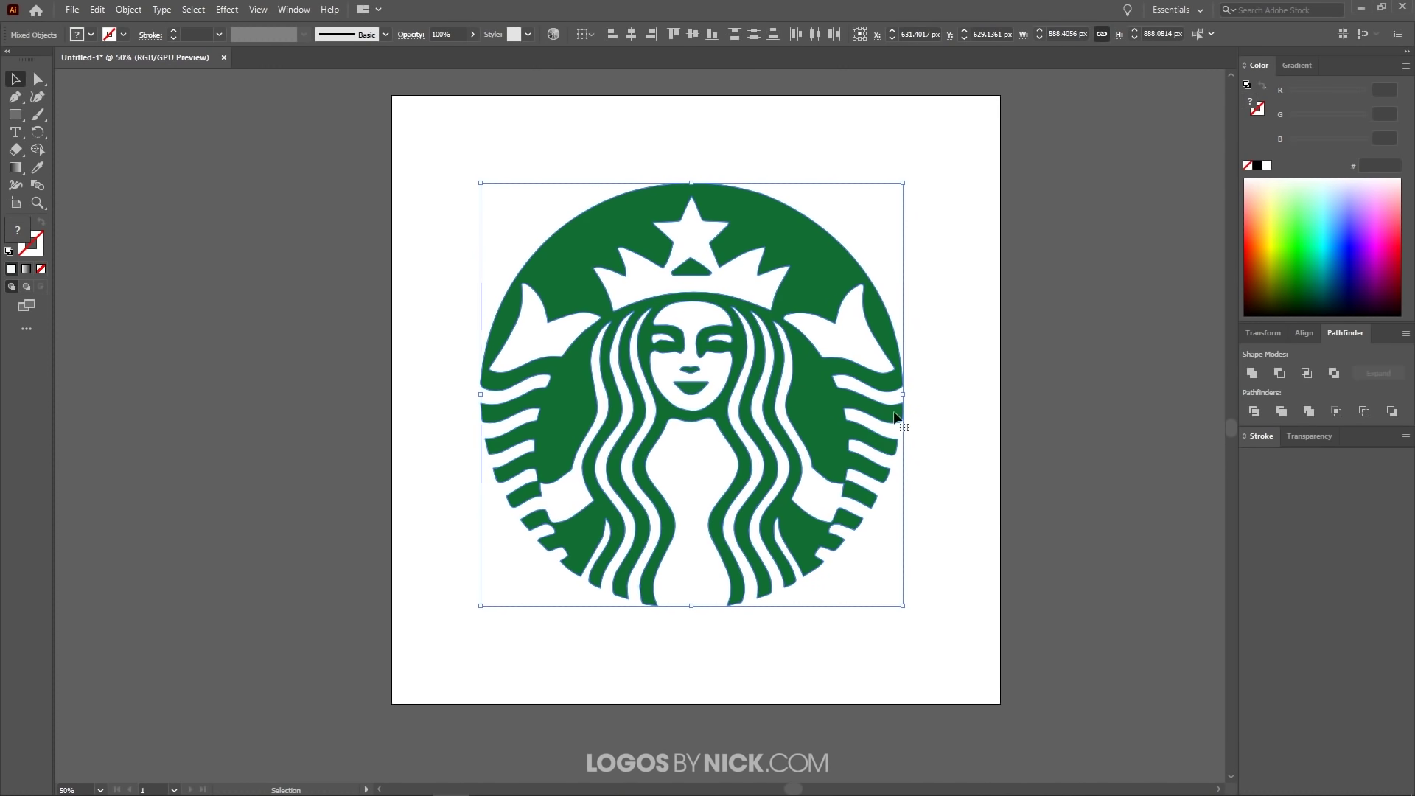
pyautogui.click(899, 467)
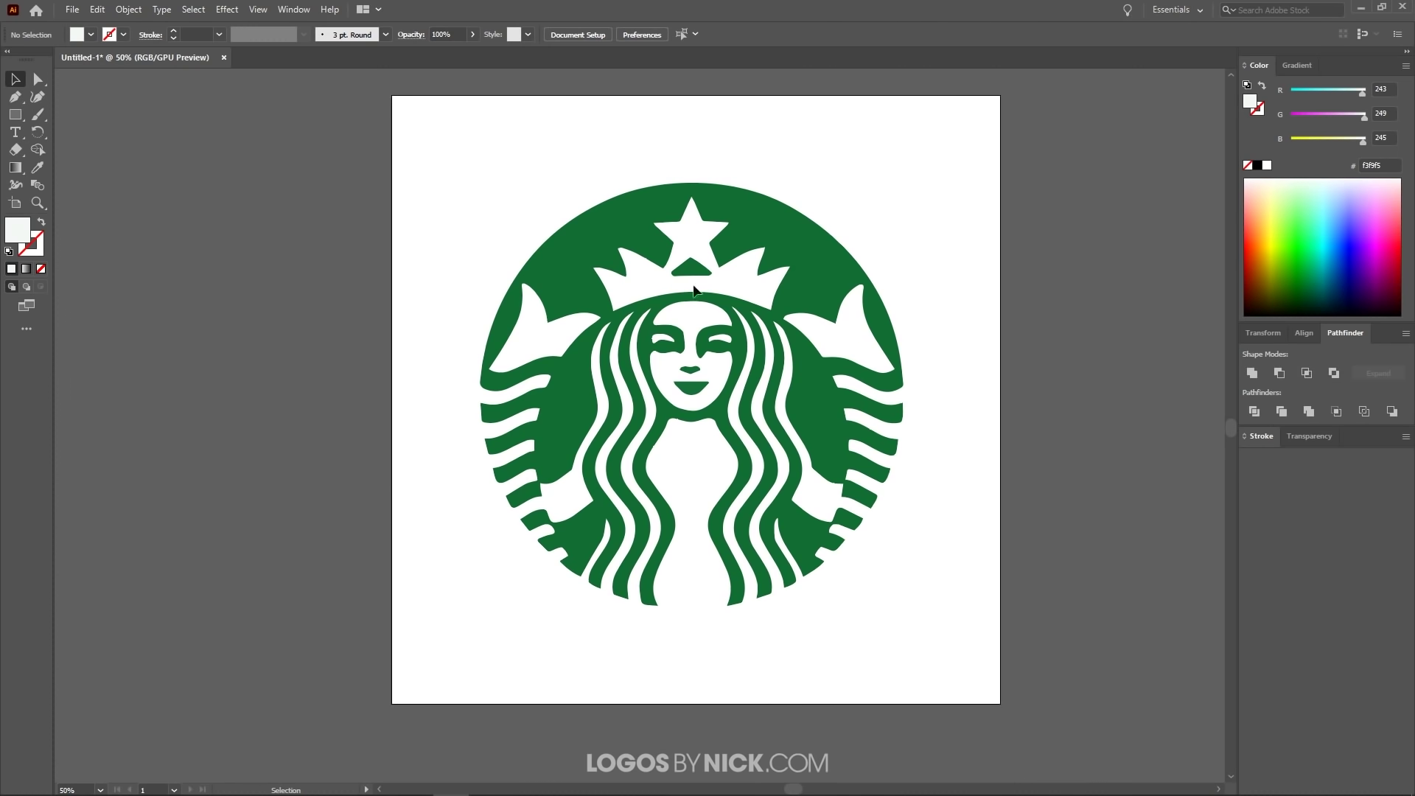
# Examine the traced logo's edges at high magnification and show the anchor points of its green compound path with Direct Selection
pyautogui.scroll(5, 678, 421)
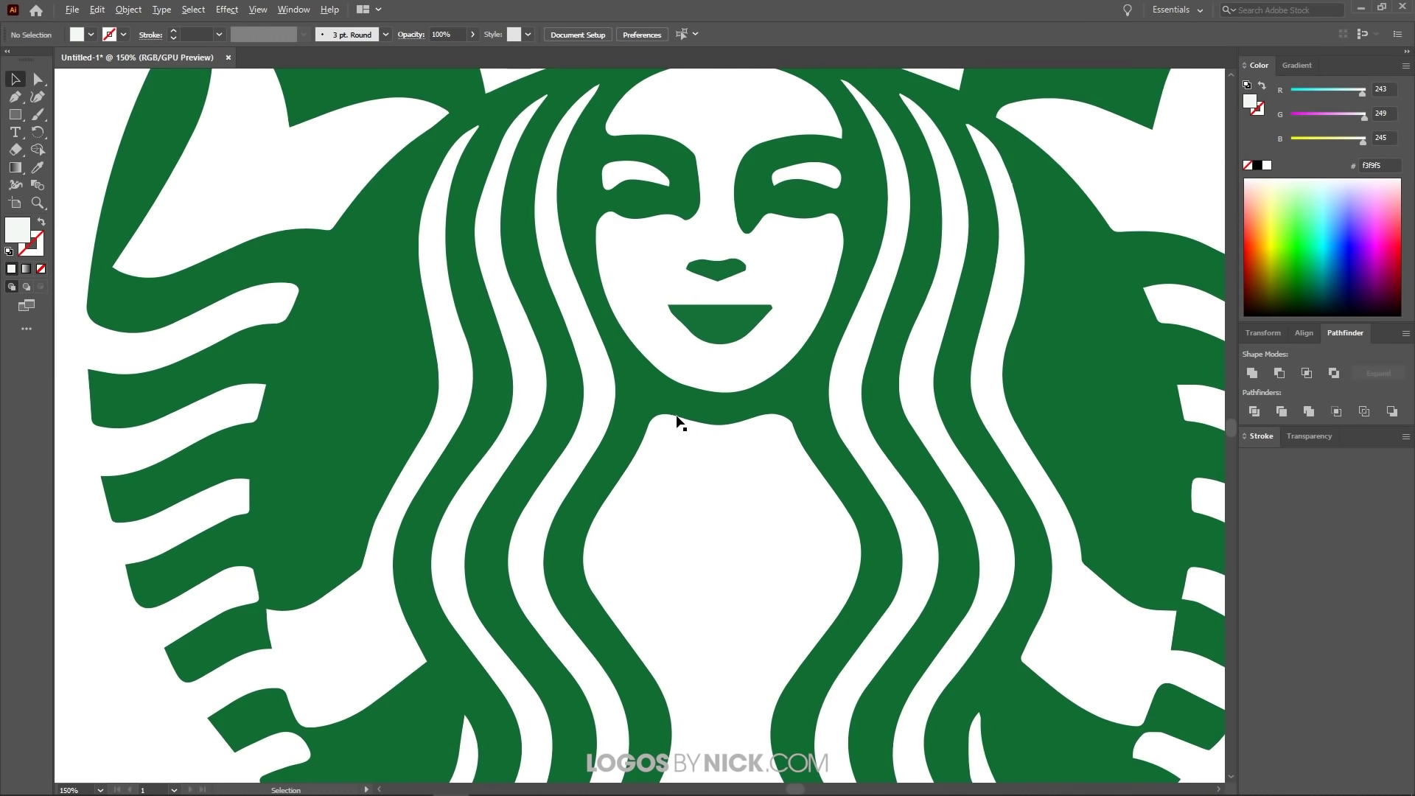
pyautogui.scroll(9, 678, 422)
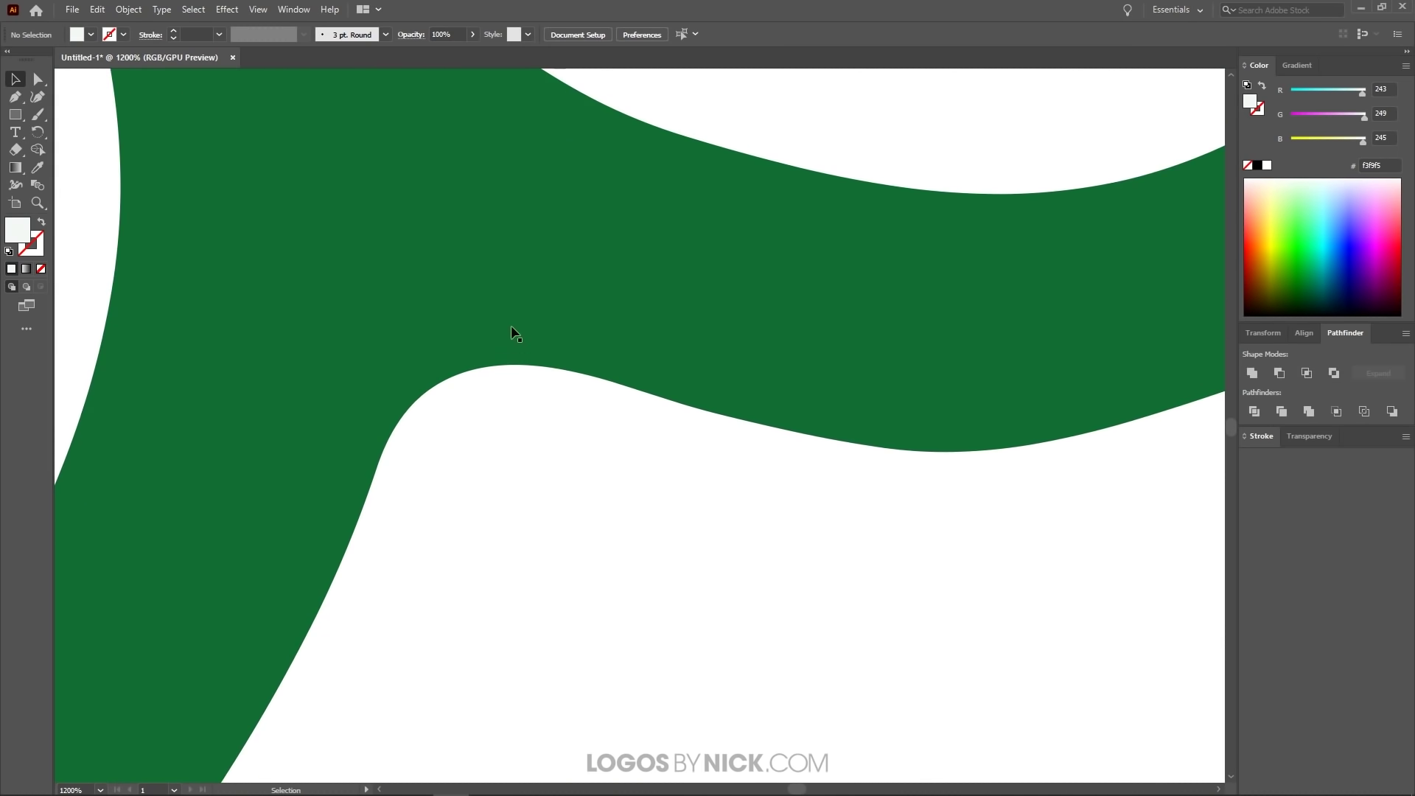
pyautogui.scroll(10, 458, 361)
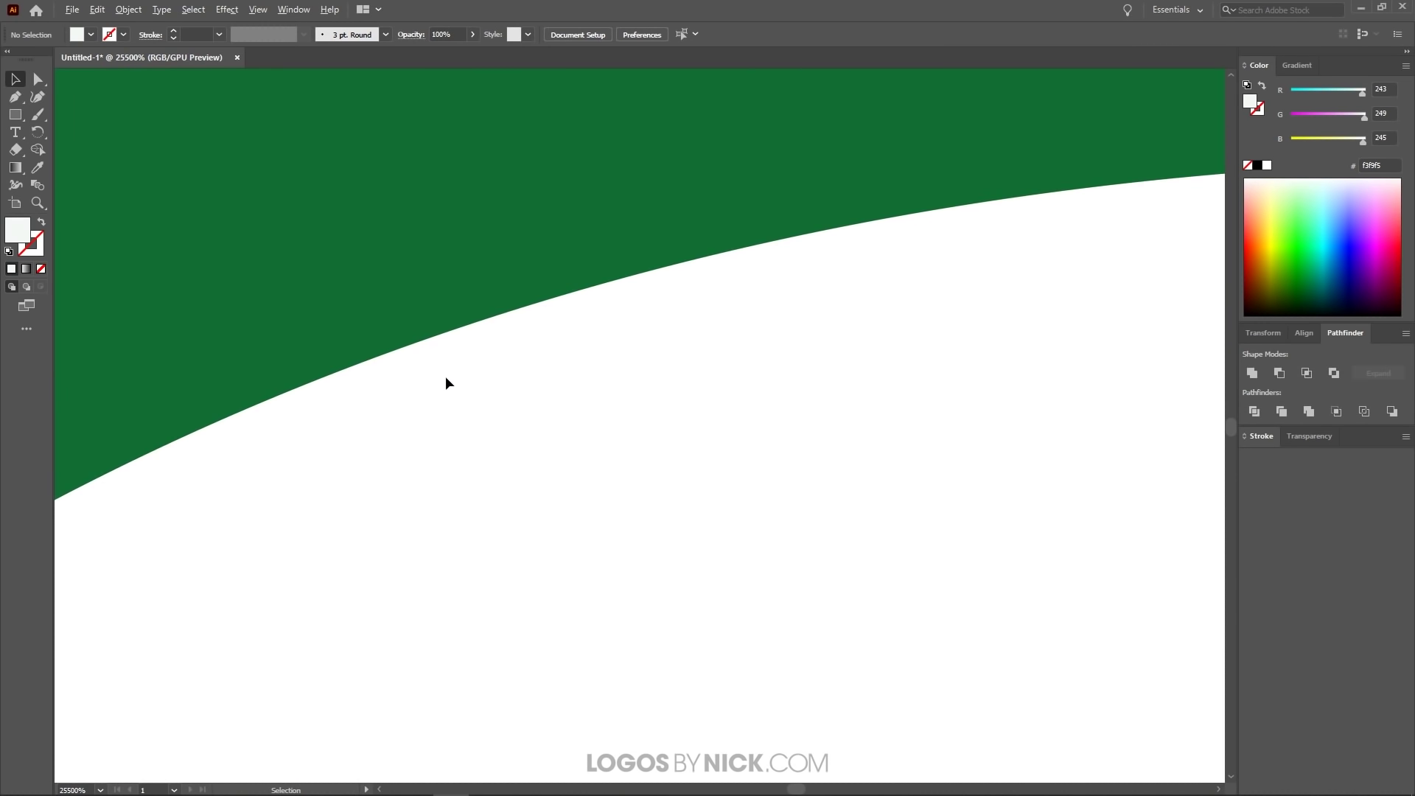
pyautogui.scroll(-10, 458, 378)
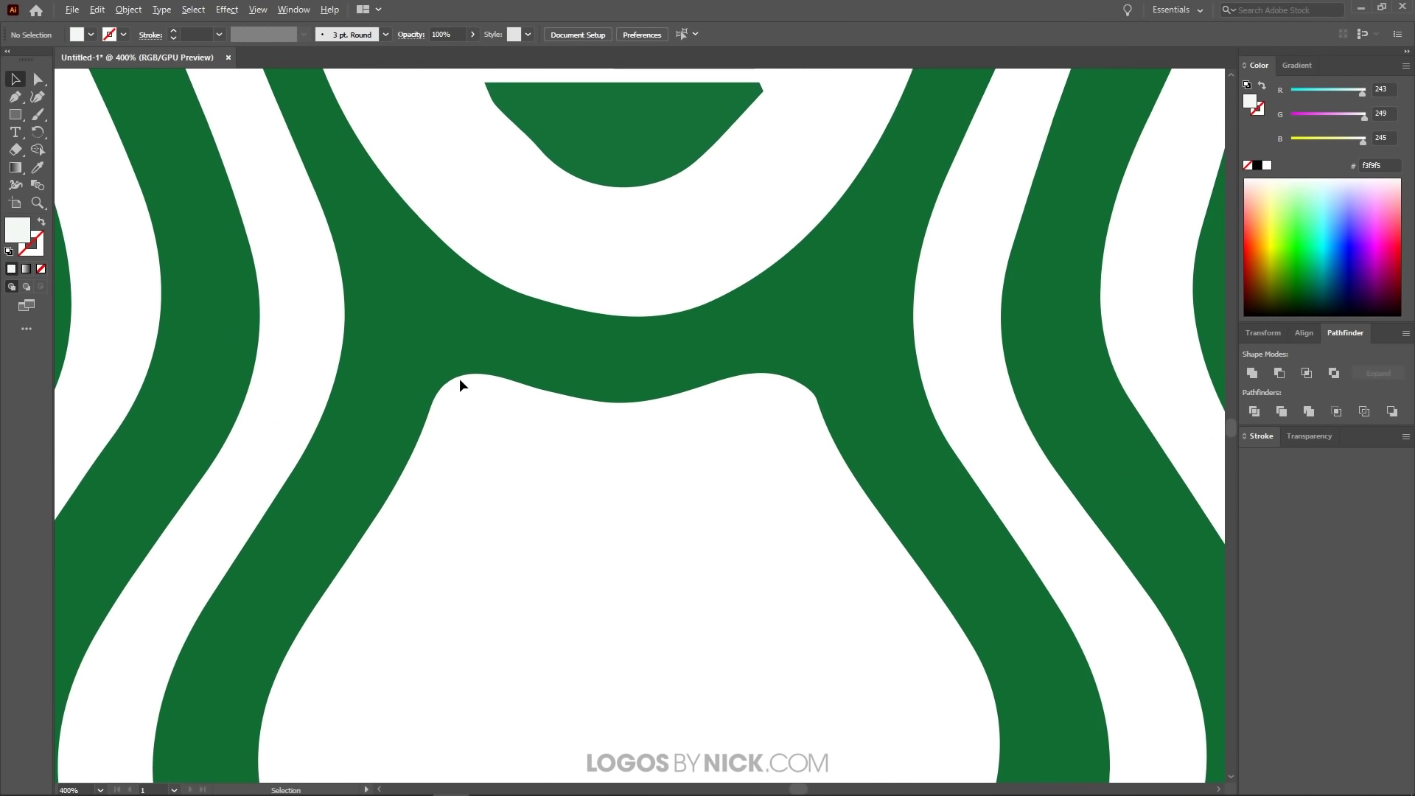
pyautogui.click(38, 79)
pyautogui.click(414, 311)
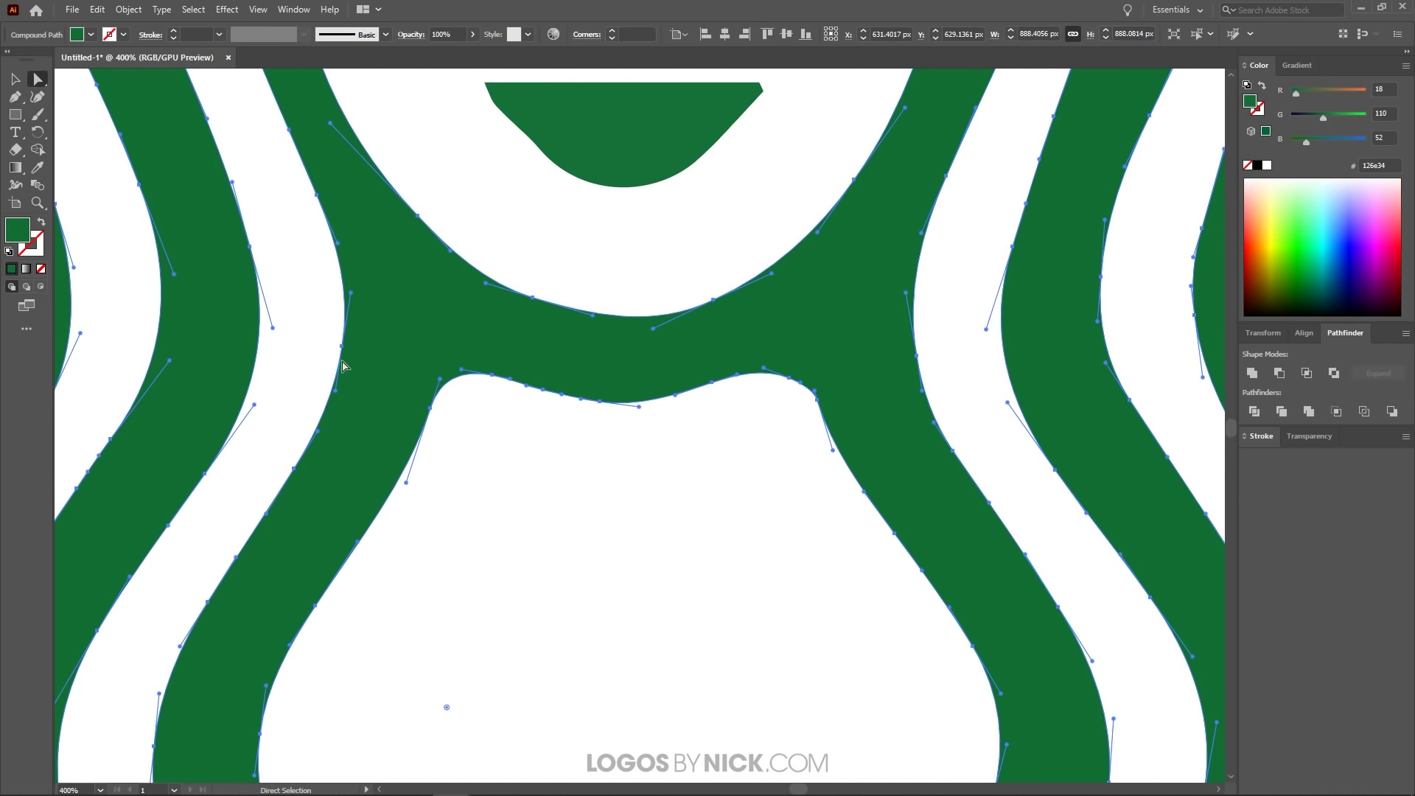
pyautogui.scroll(-6, 684, 509)
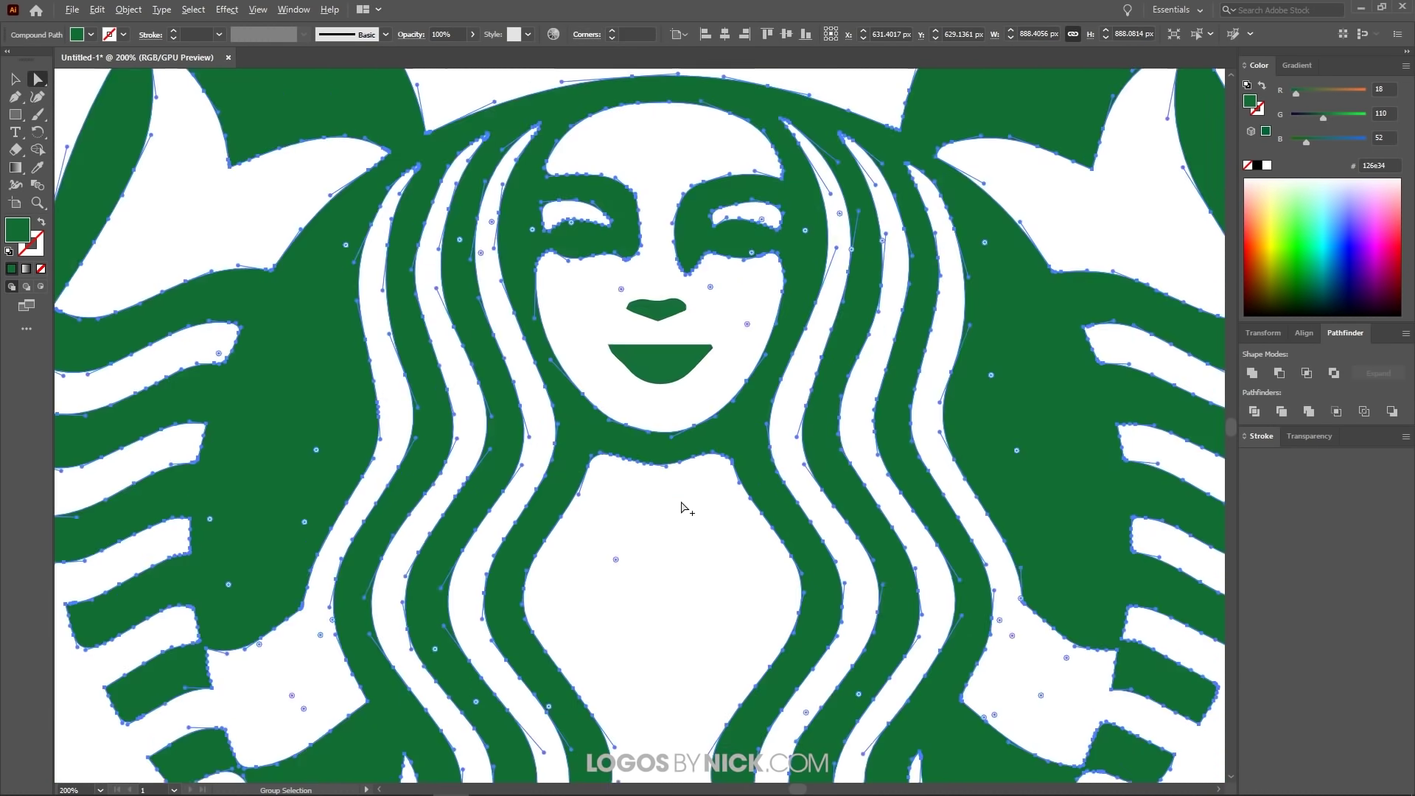
pyautogui.scroll(2, 710, 502)
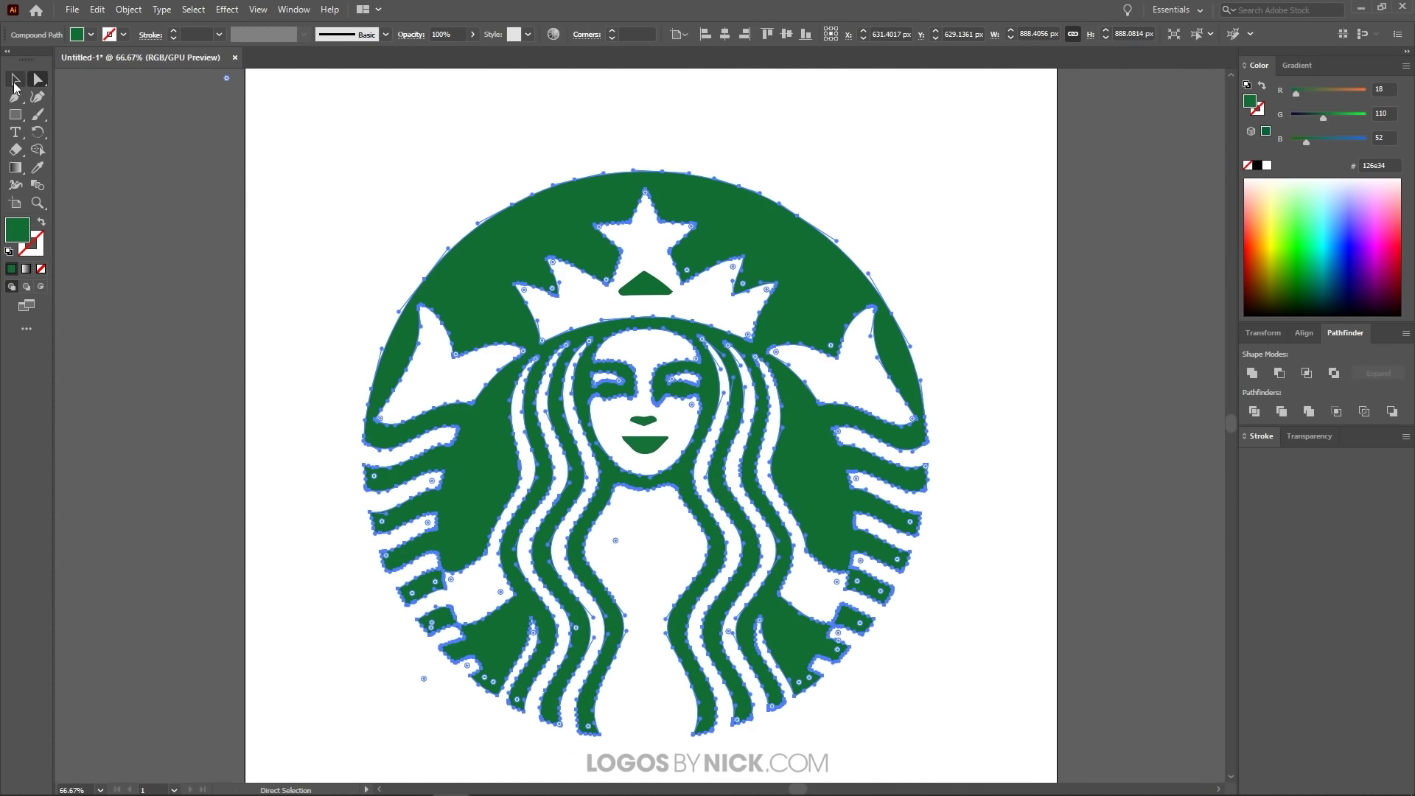
# Delete all the traced artwork to leave the artboard empty
pyautogui.click(15, 79)
pyautogui.scroll(-1, 587, 440)
pyautogui.scroll(1, 488, 543)
pyautogui.scroll(-2, 845, 579)
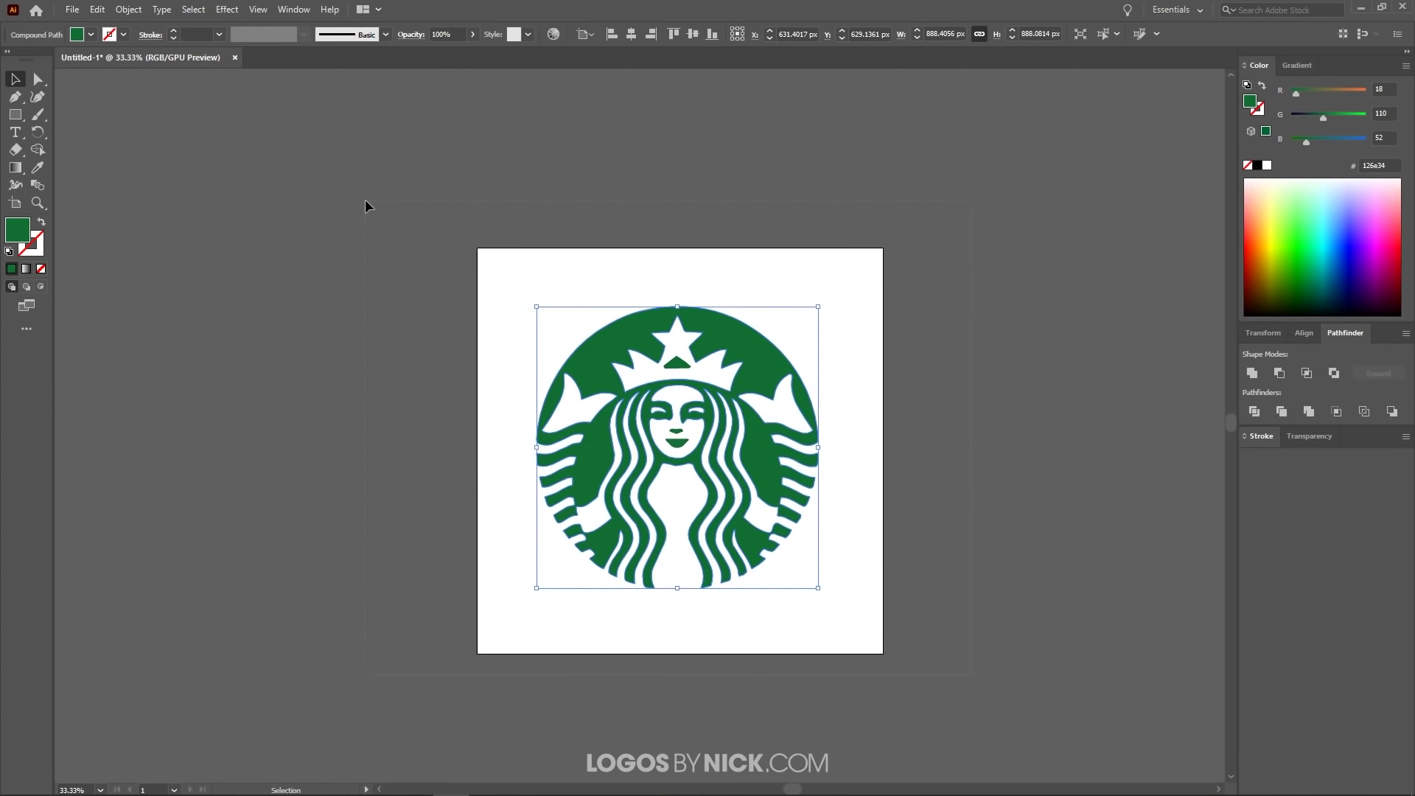
pyautogui.hotkey('ctrl', 'a')
pyautogui.press('Delete')
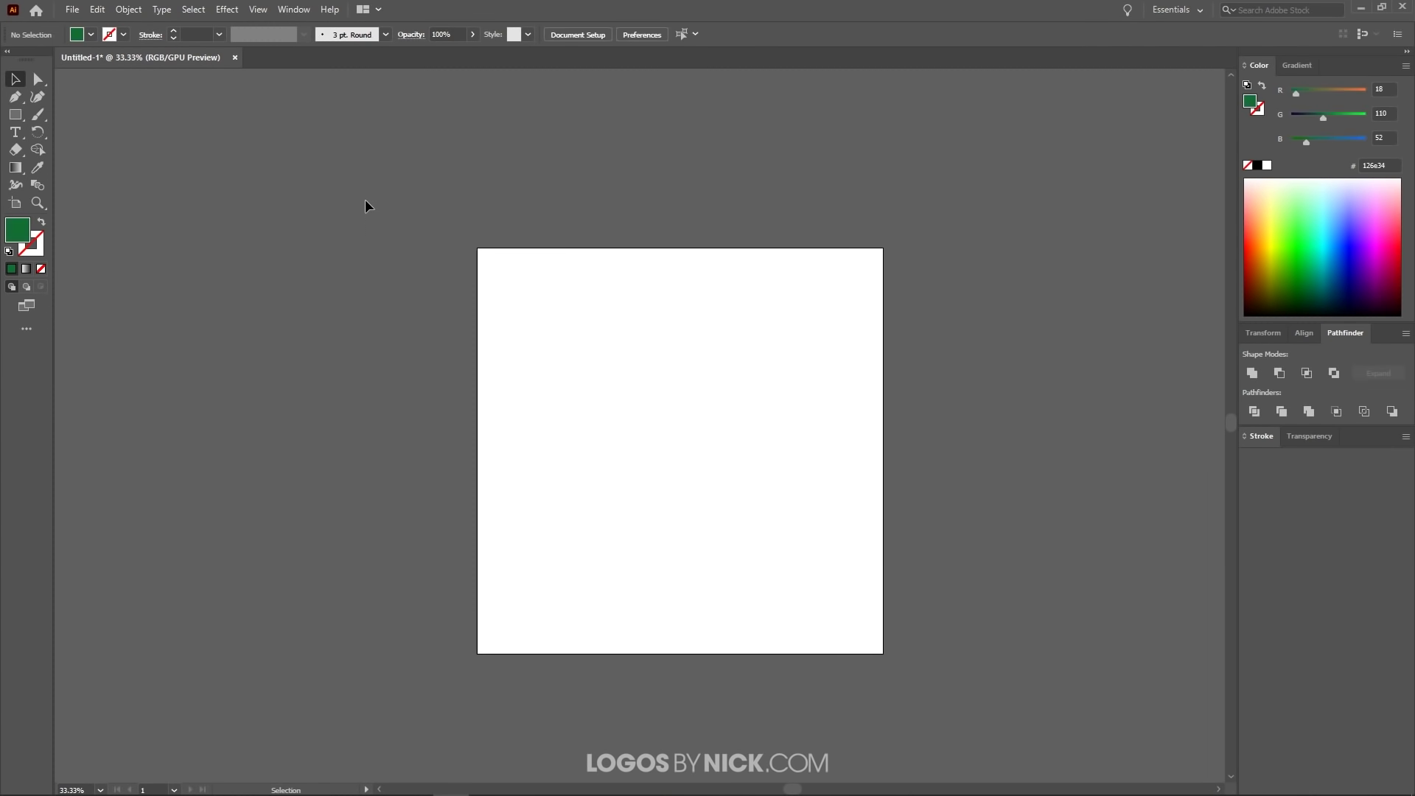
# Place the image starbucks-logo.jpg in the document
pyautogui.scroll(1, 781, 472)
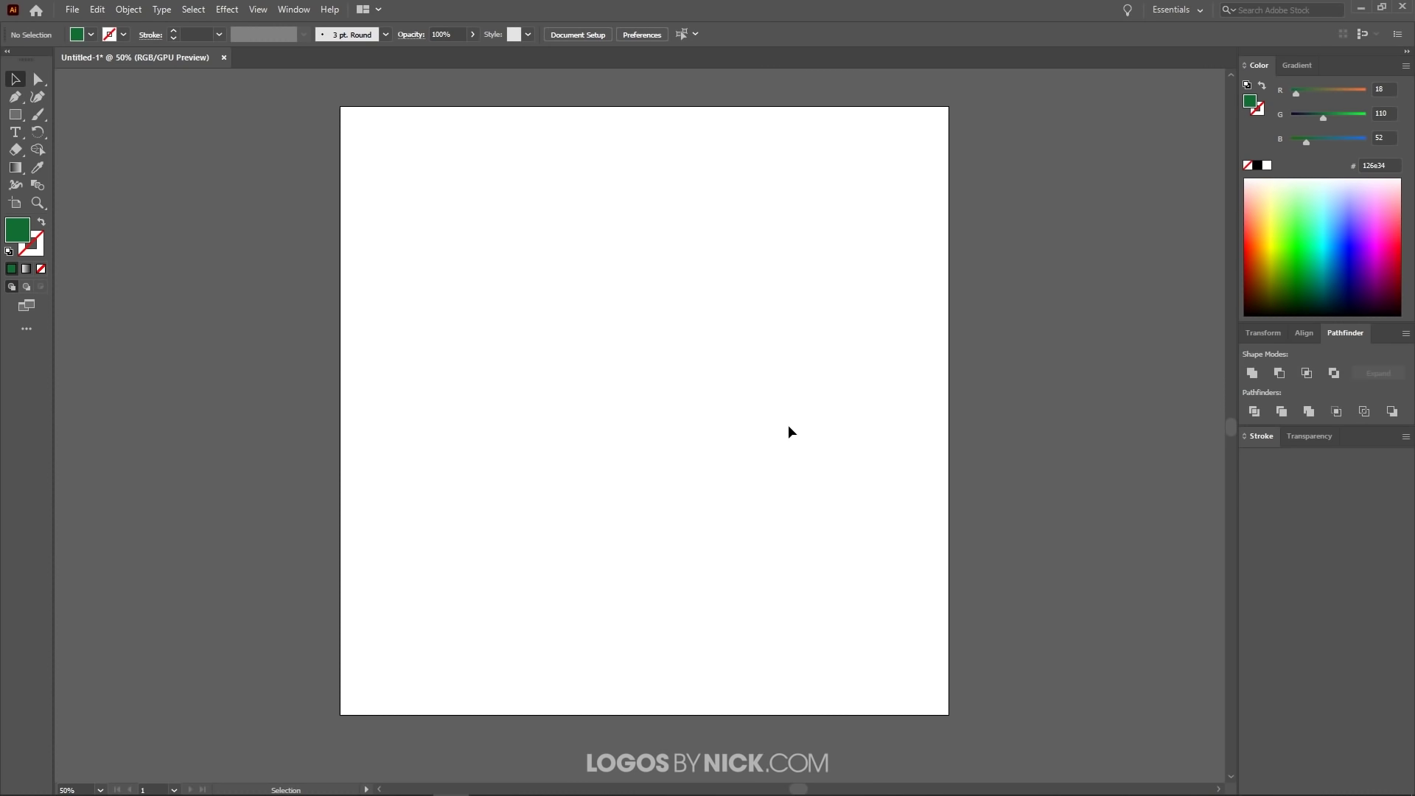
pyautogui.click(71, 10)
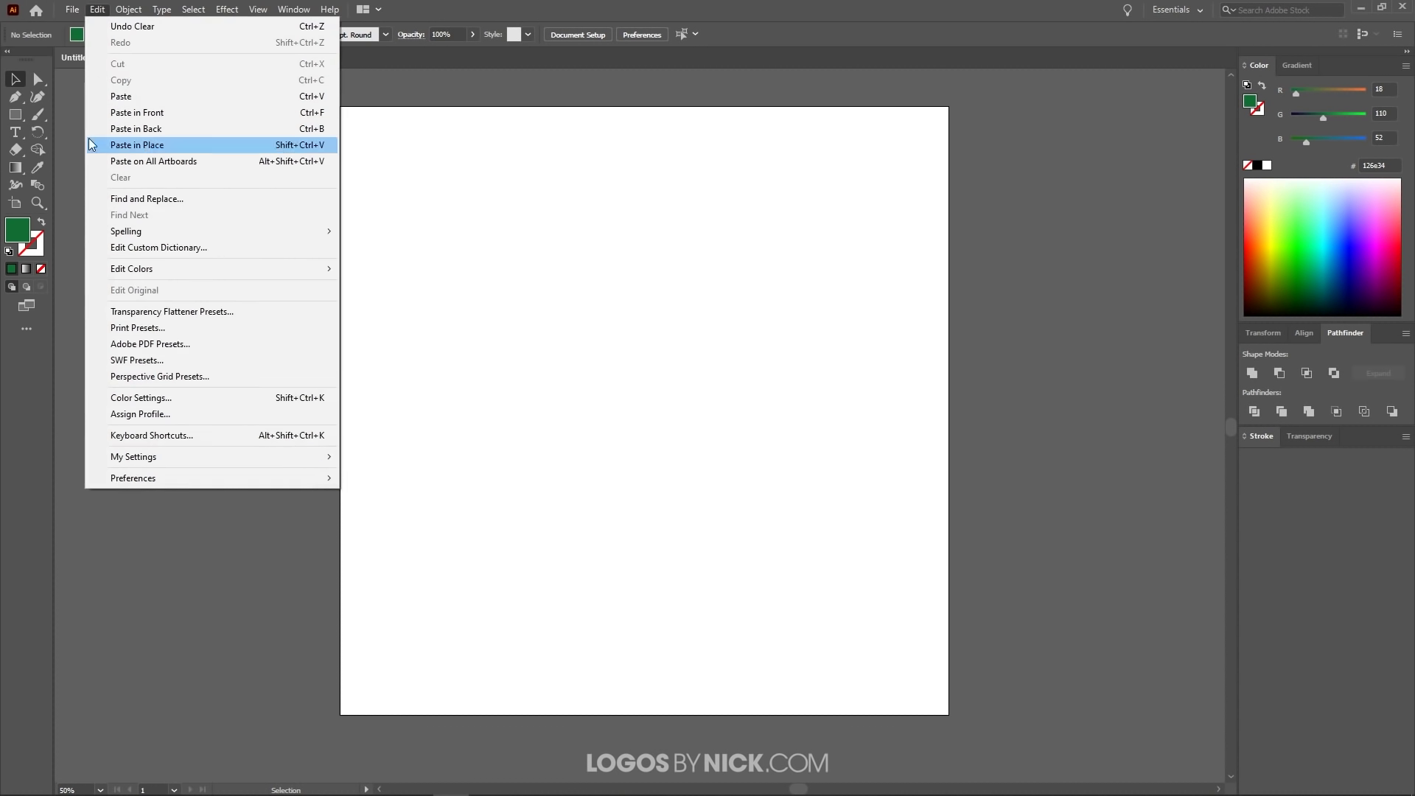
pyautogui.click(114, 263)
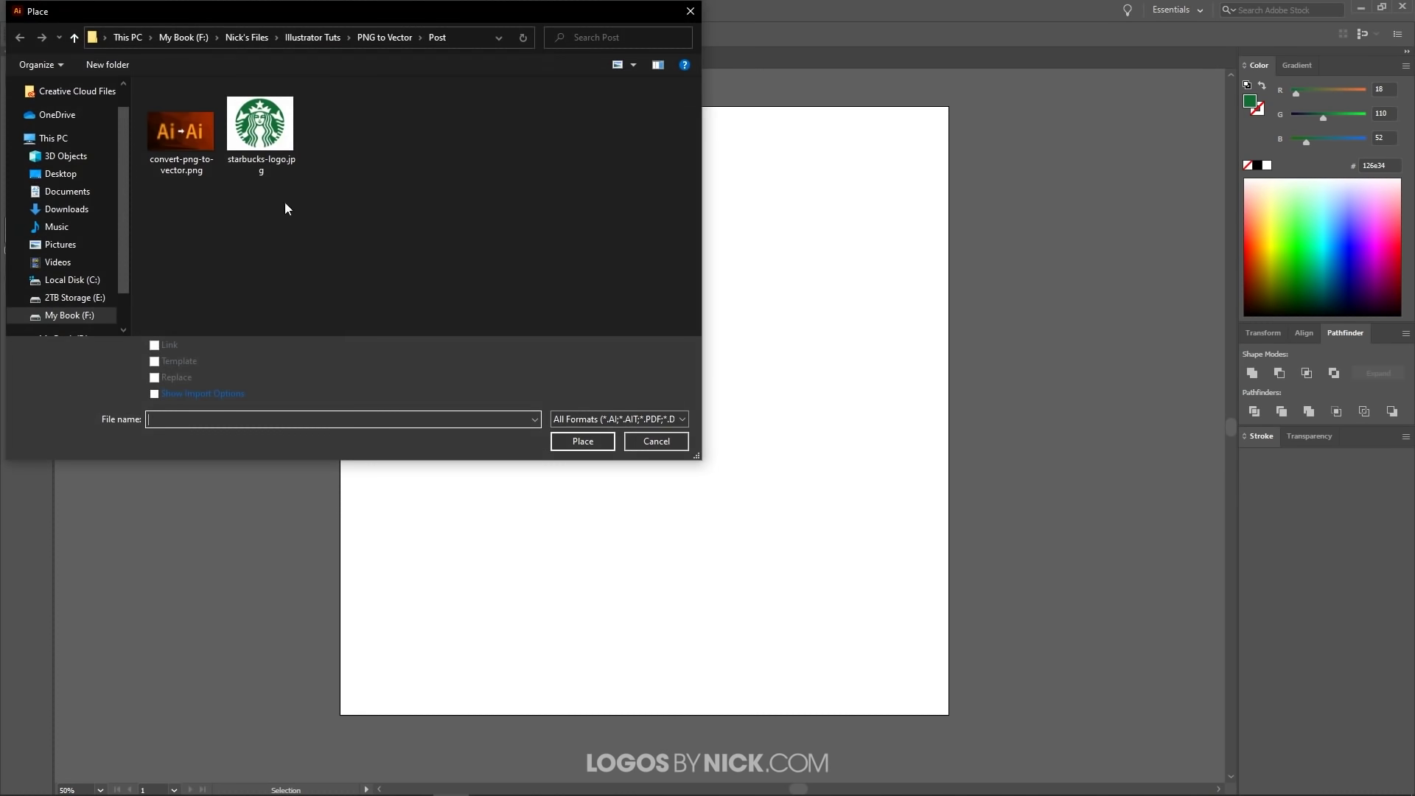
pyautogui.doubleClick(261, 129)
pyautogui.click(634, 301)
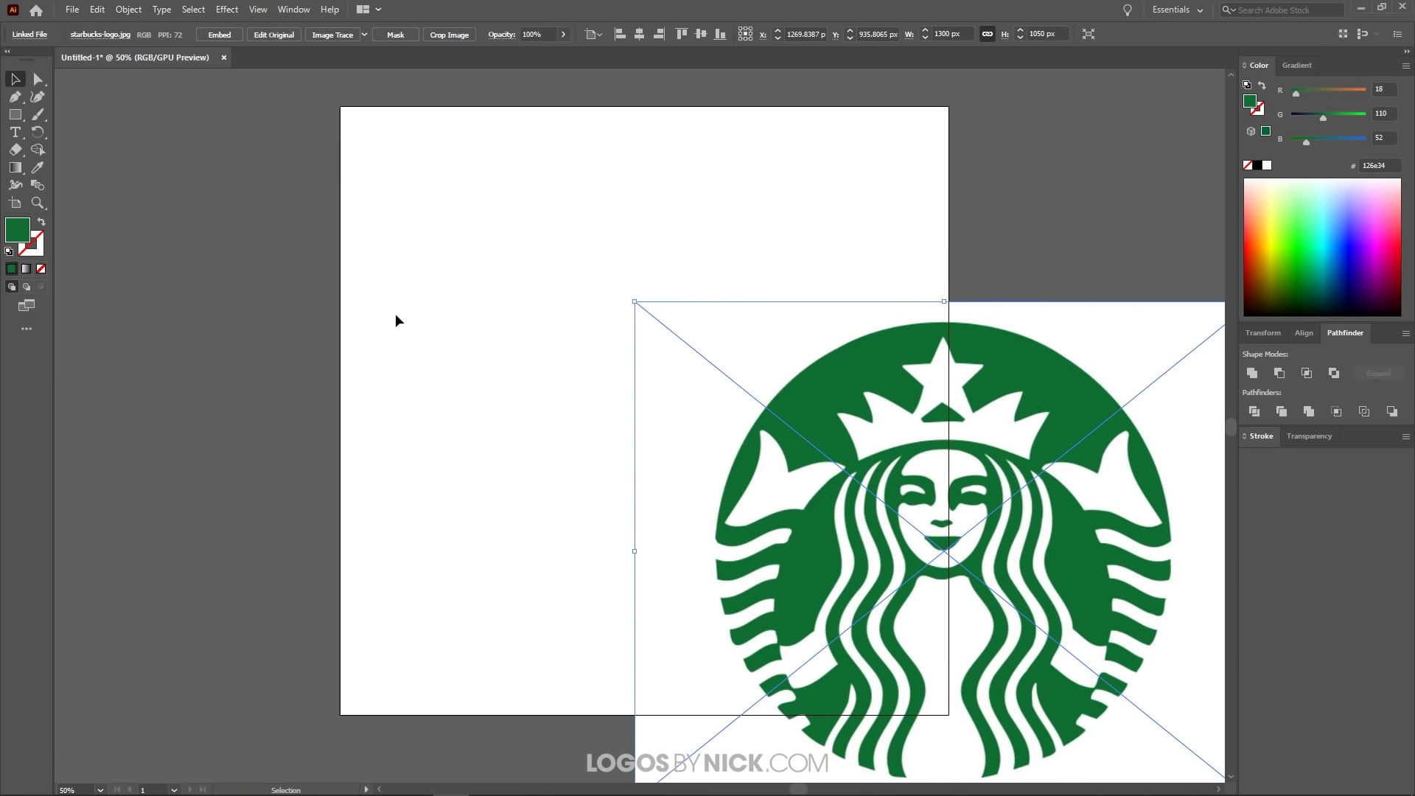
# Centre the placed image on the artboard both ways, scale it proportionally to about 1235 by 998 px, and deselect it
pyautogui.click(640, 34)
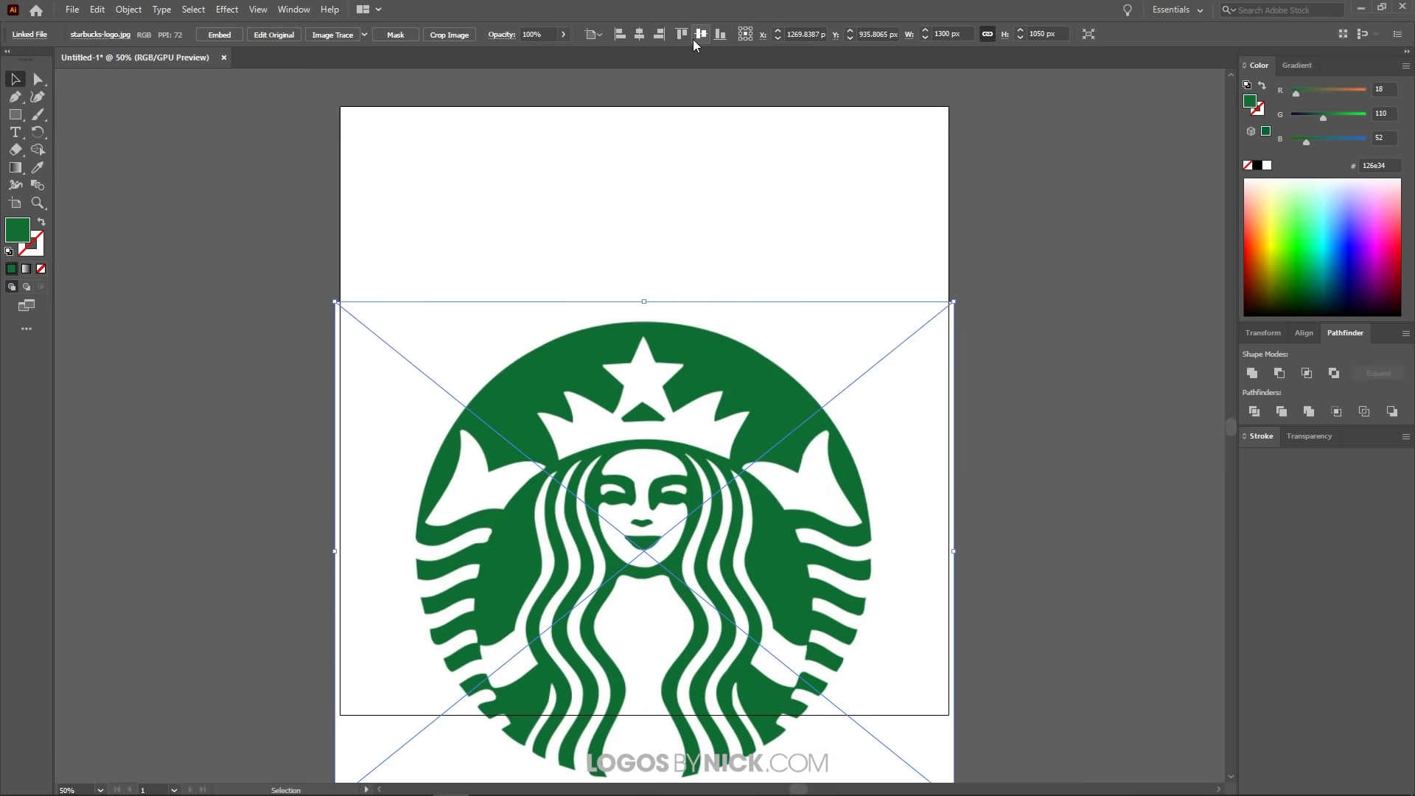
pyautogui.click(698, 34)
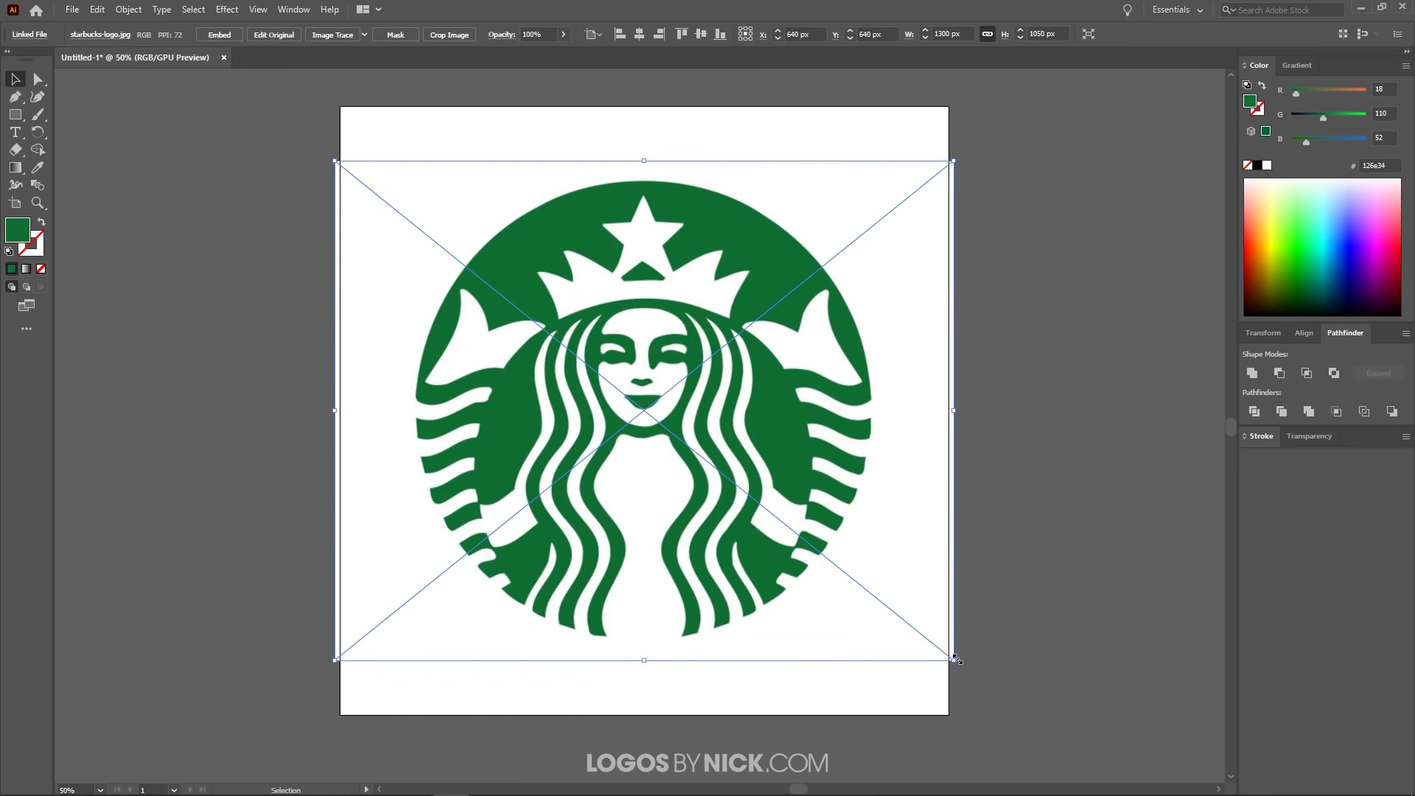
pyautogui.moveTo(955, 663); pyautogui.dragTo(938, 648)
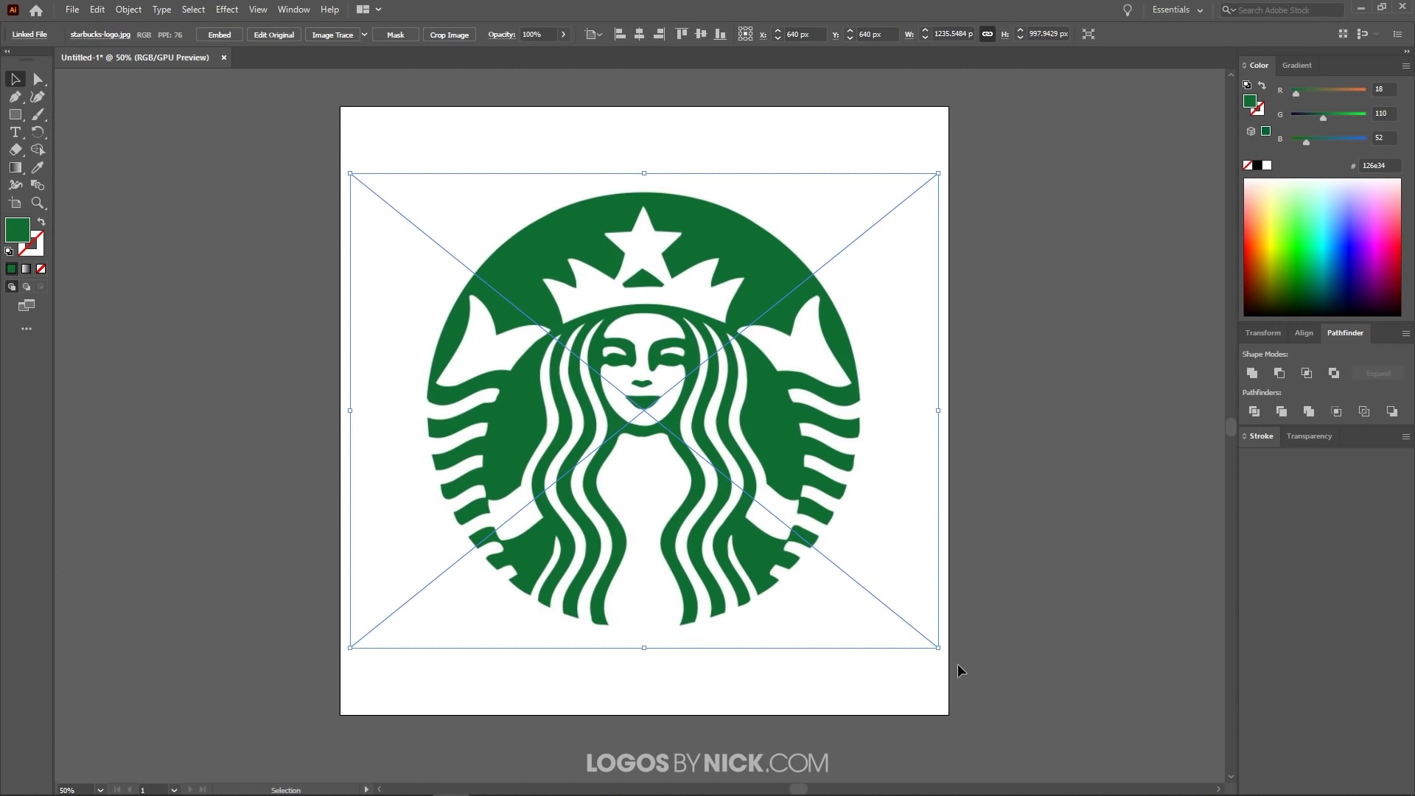
pyautogui.click(1060, 429)
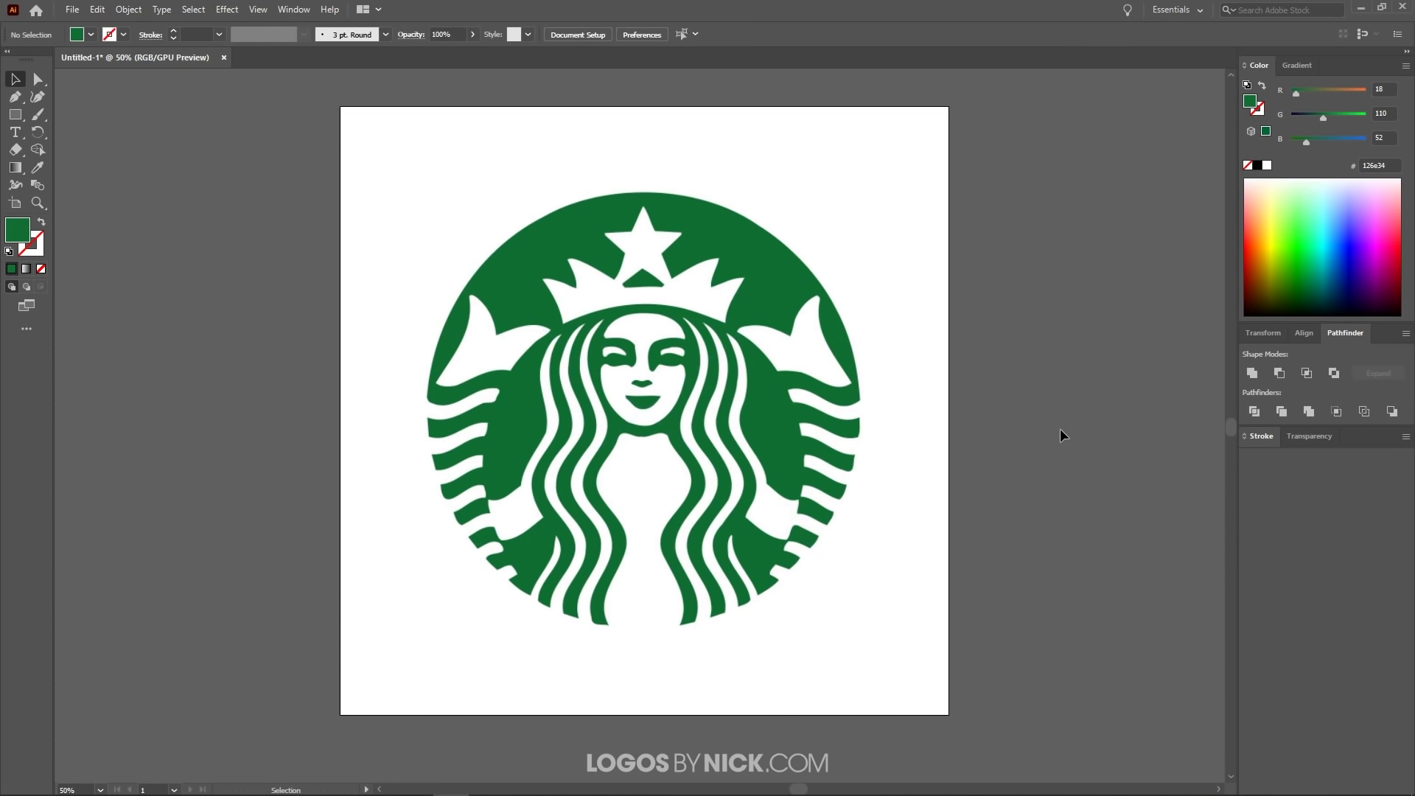
# Draw a circle about 892 px in diameter over the logo with the Ellipse tool
pyautogui.click(20, 121)
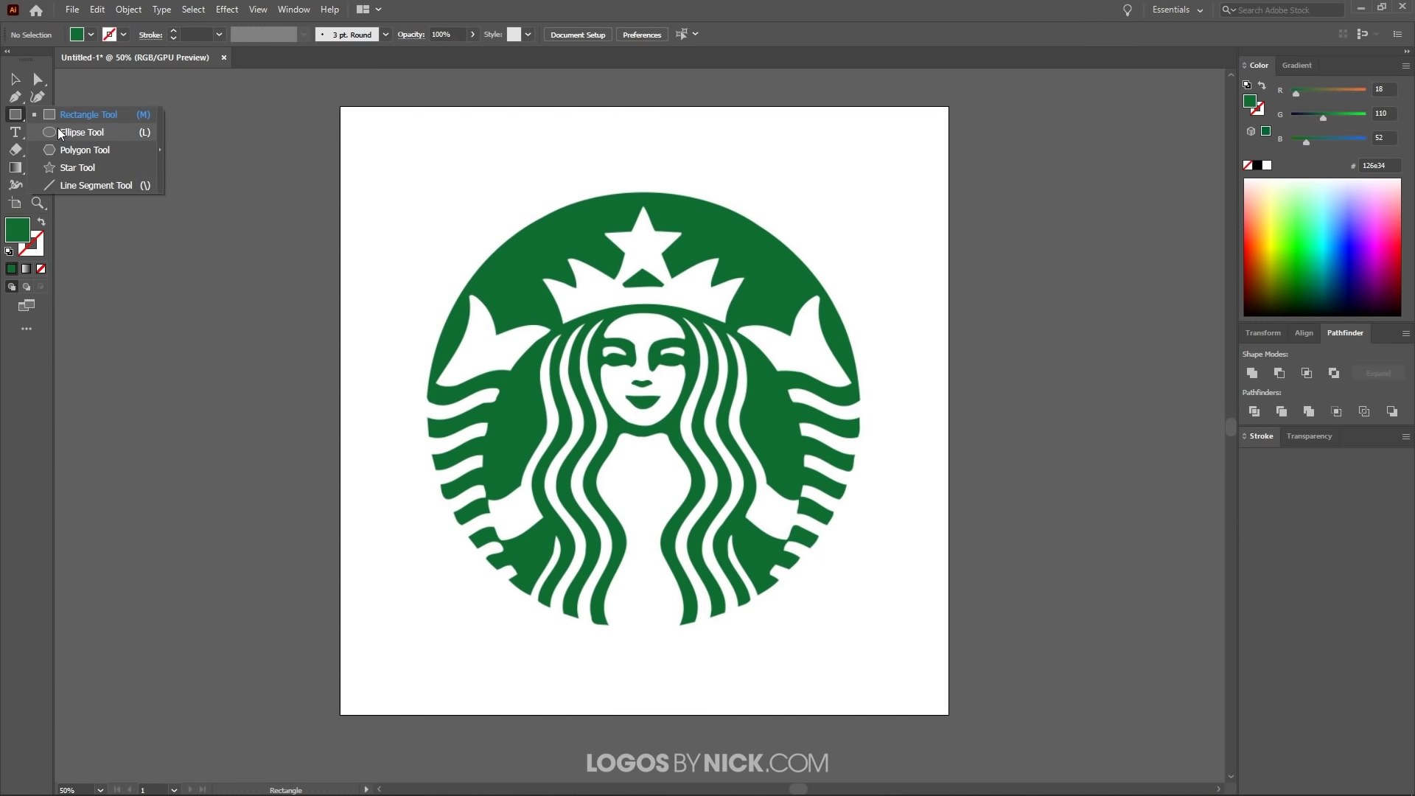
pyautogui.click(16, 114)
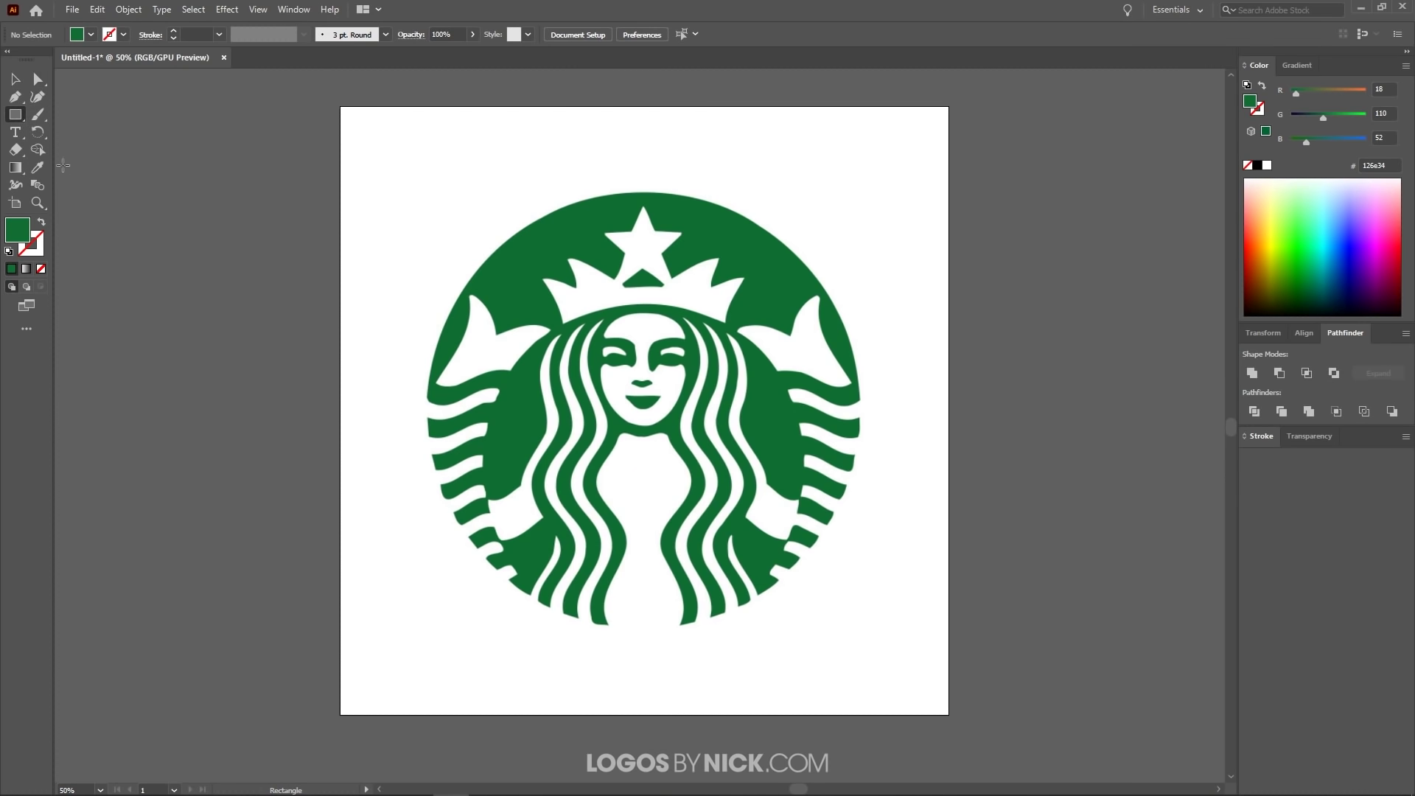
pyautogui.click(16, 118)
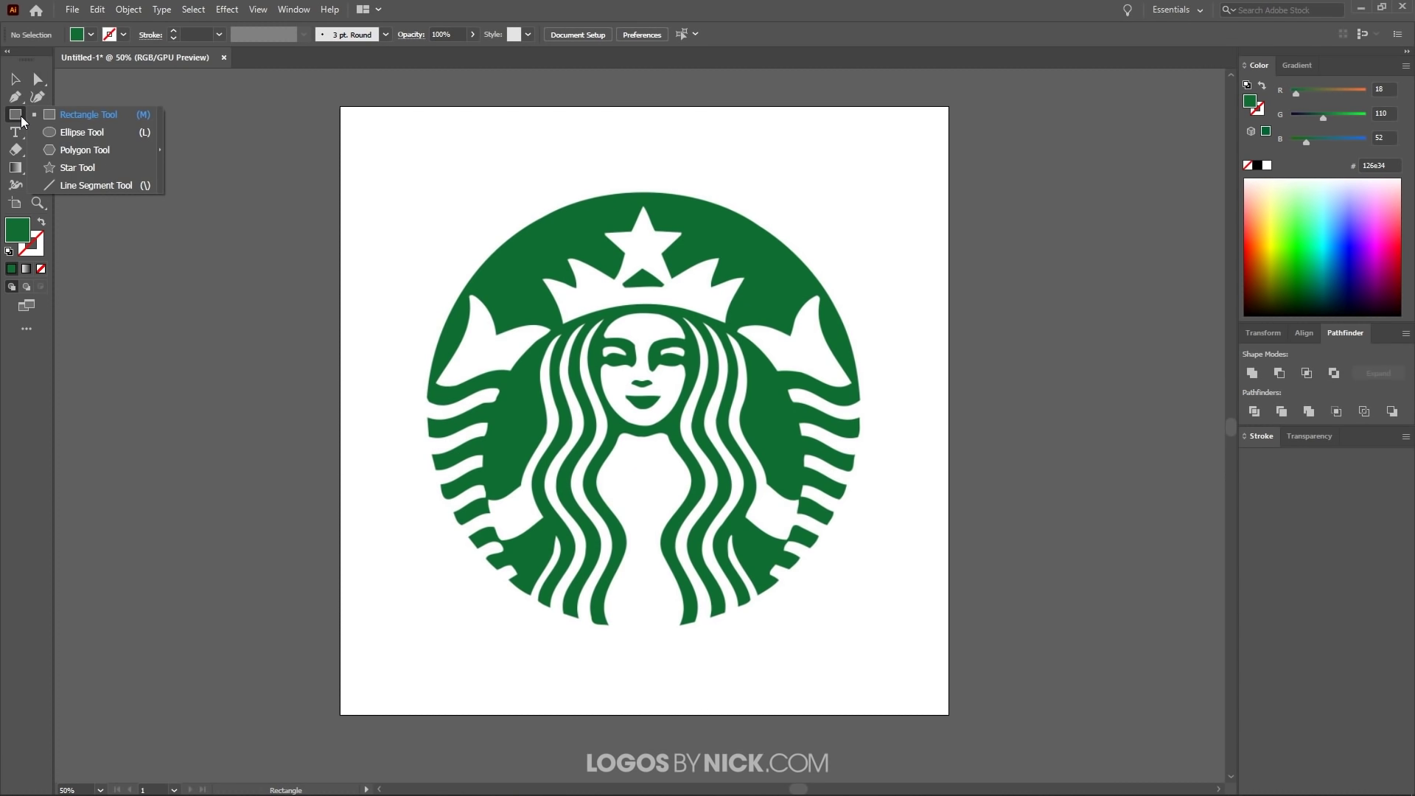
pyautogui.click(81, 131)
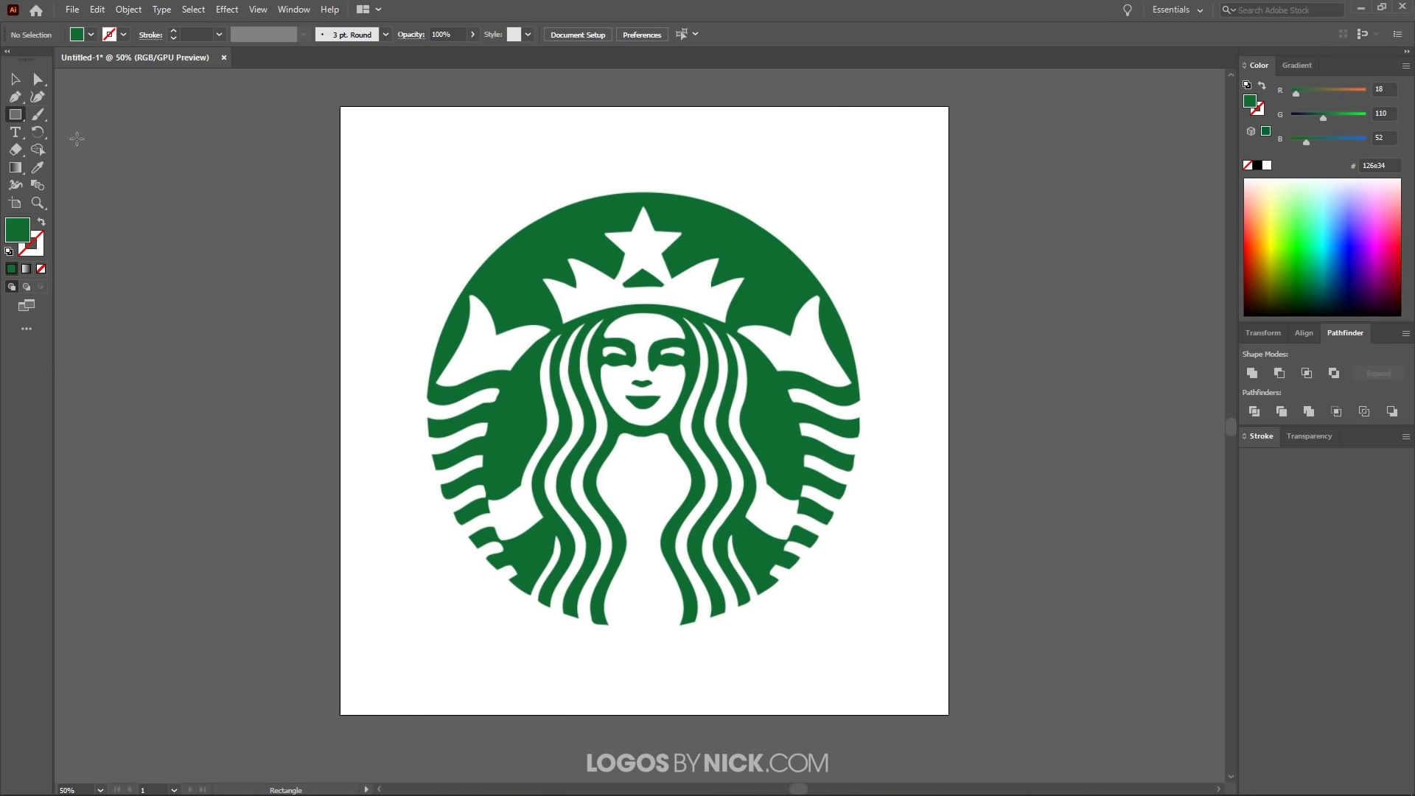
pyautogui.moveTo(438, 202); pyautogui.dragTo(824, 622)
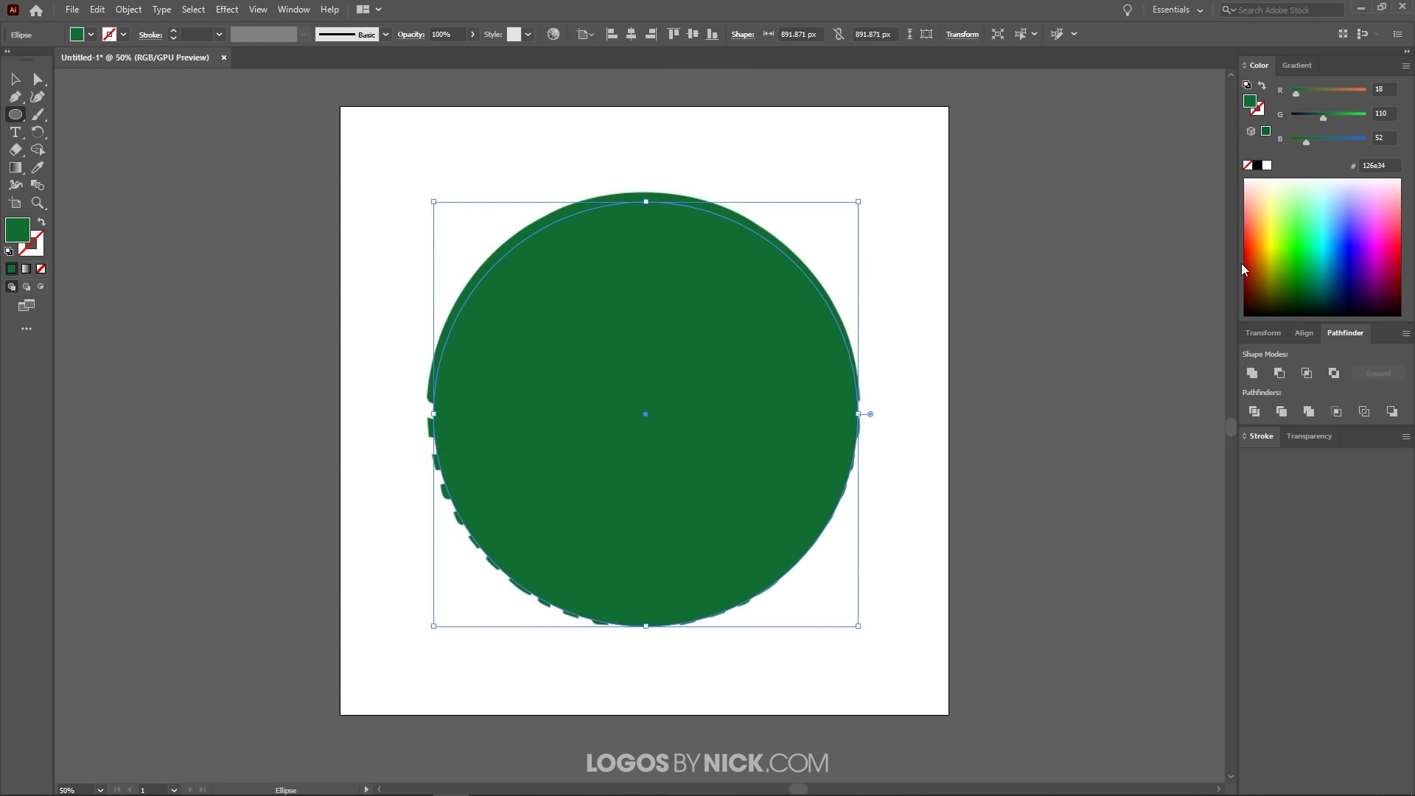
# Fill the circle with orange-red ff3808 and reduce its opacity to 50%
pyautogui.moveTo(1244, 269)
pyautogui.mouseDown()
pyautogui.moveTo(1261, 249)
pyautogui.moveTo(1250, 257)
pyautogui.mouseUp()
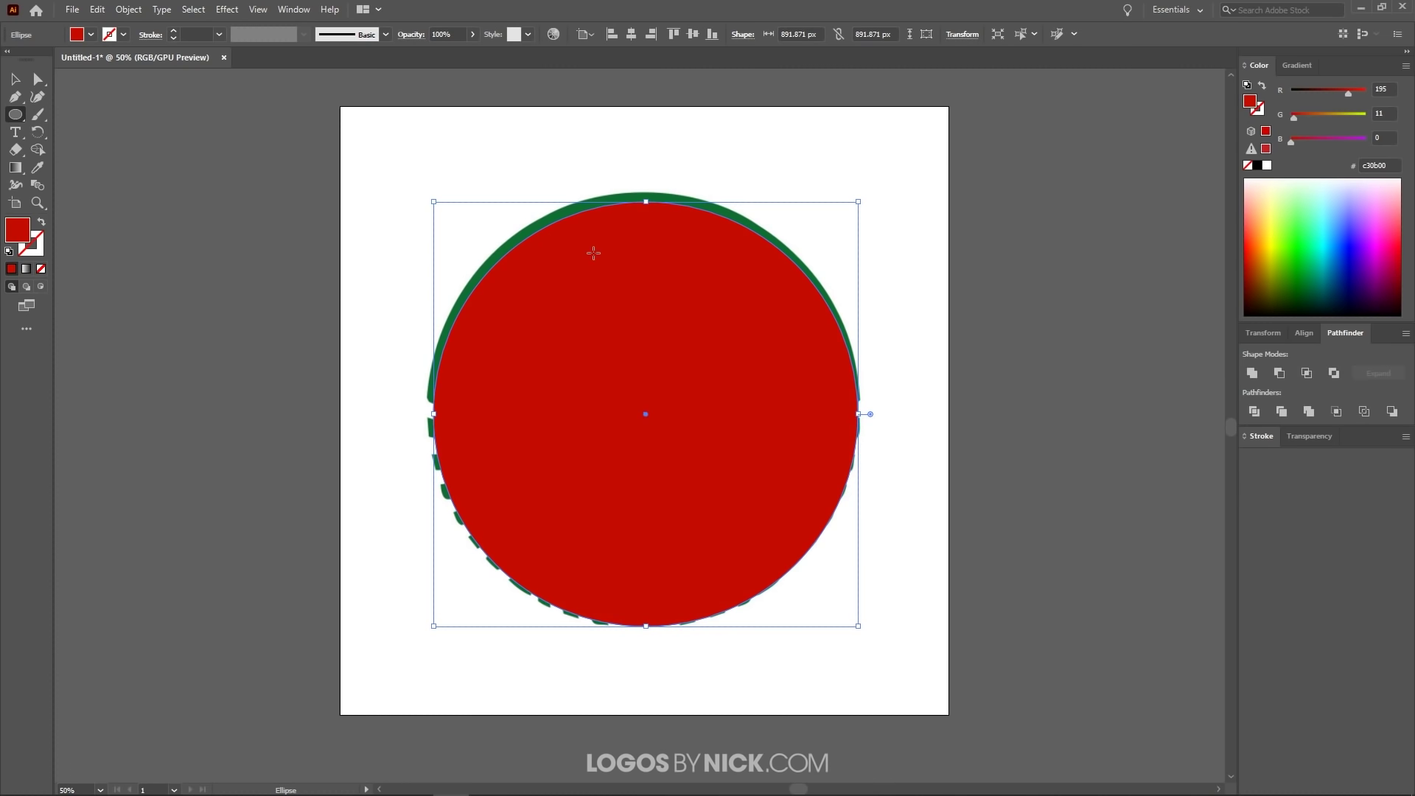
pyautogui.moveTo(1282, 247); pyautogui.dragTo(1253, 243)
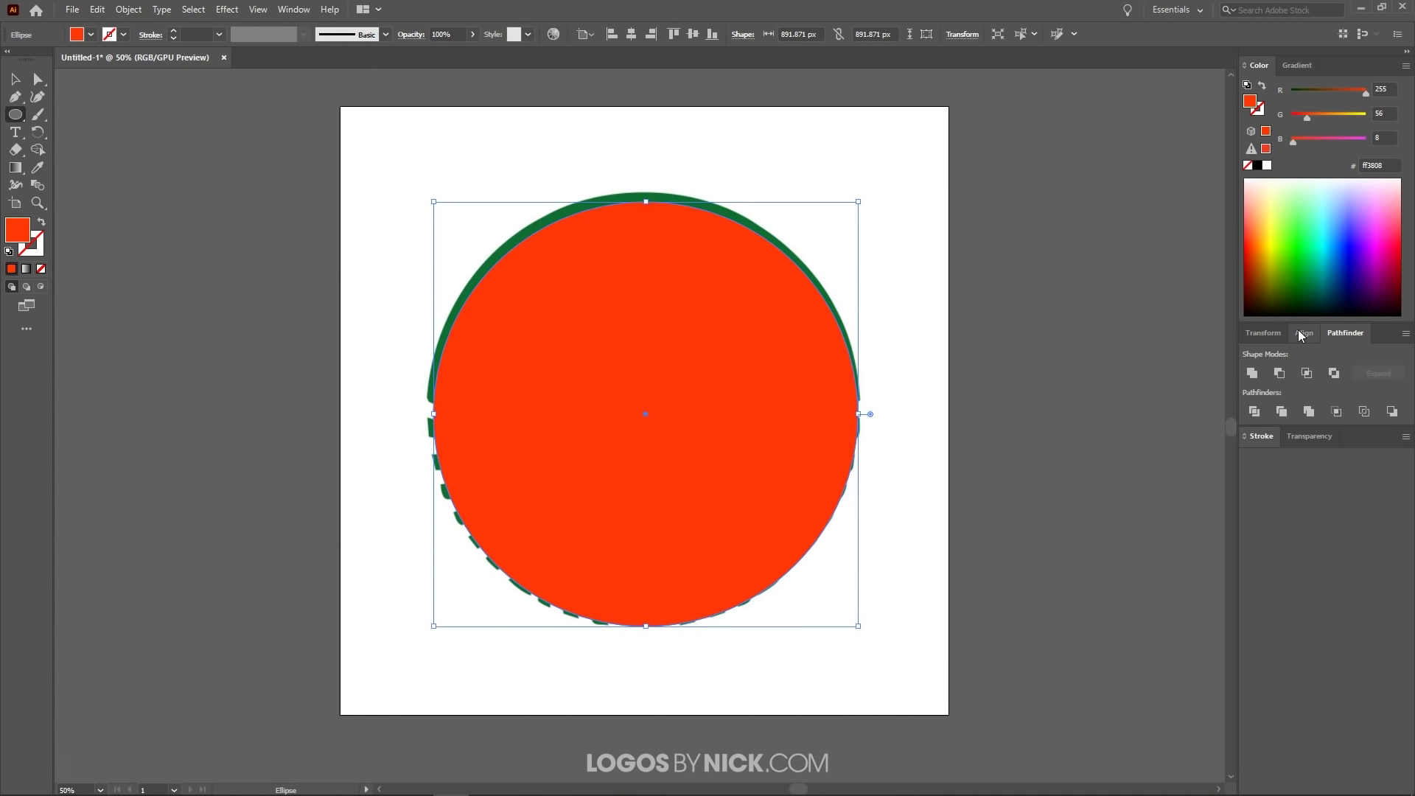
pyautogui.click(472, 34)
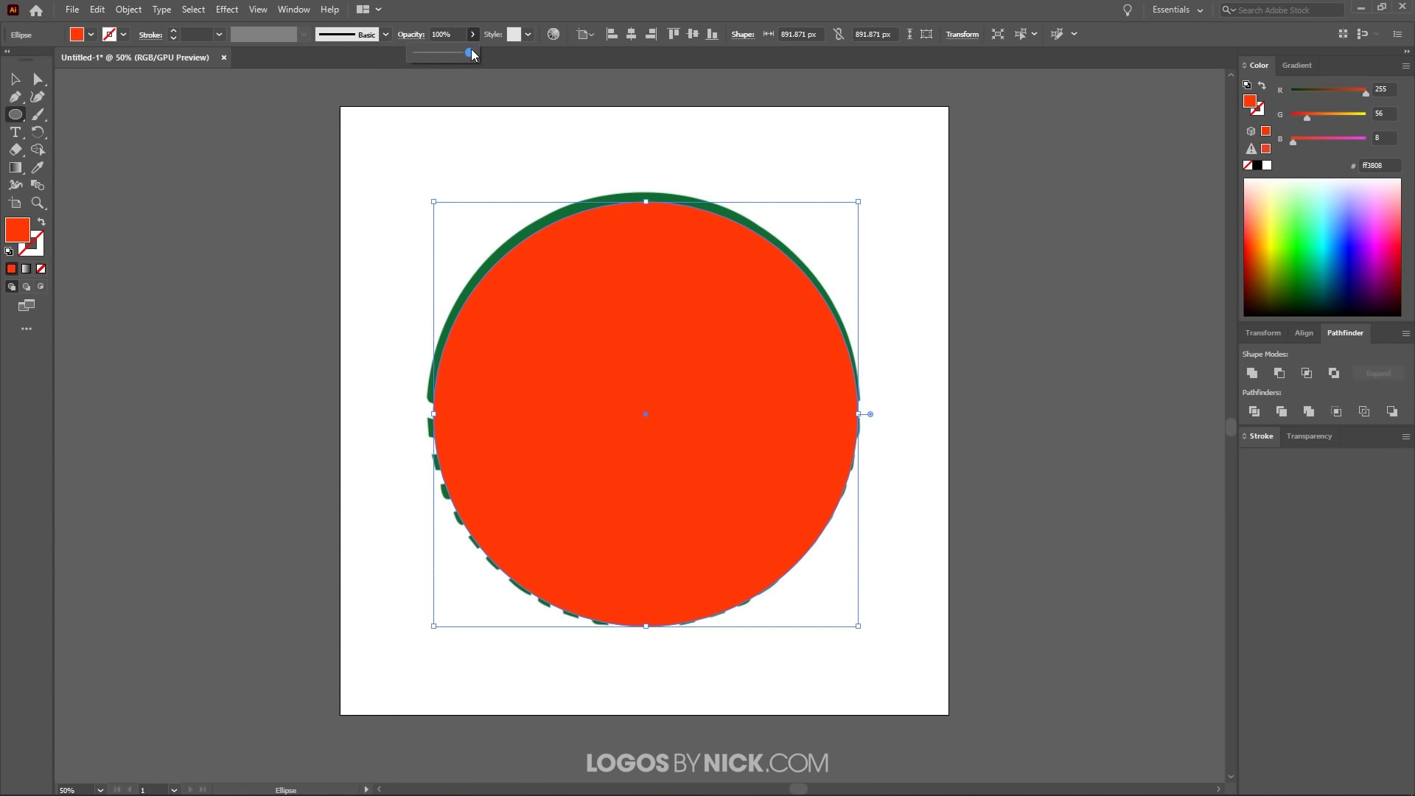
pyautogui.moveTo(446, 51); pyautogui.dragTo(441, 52)
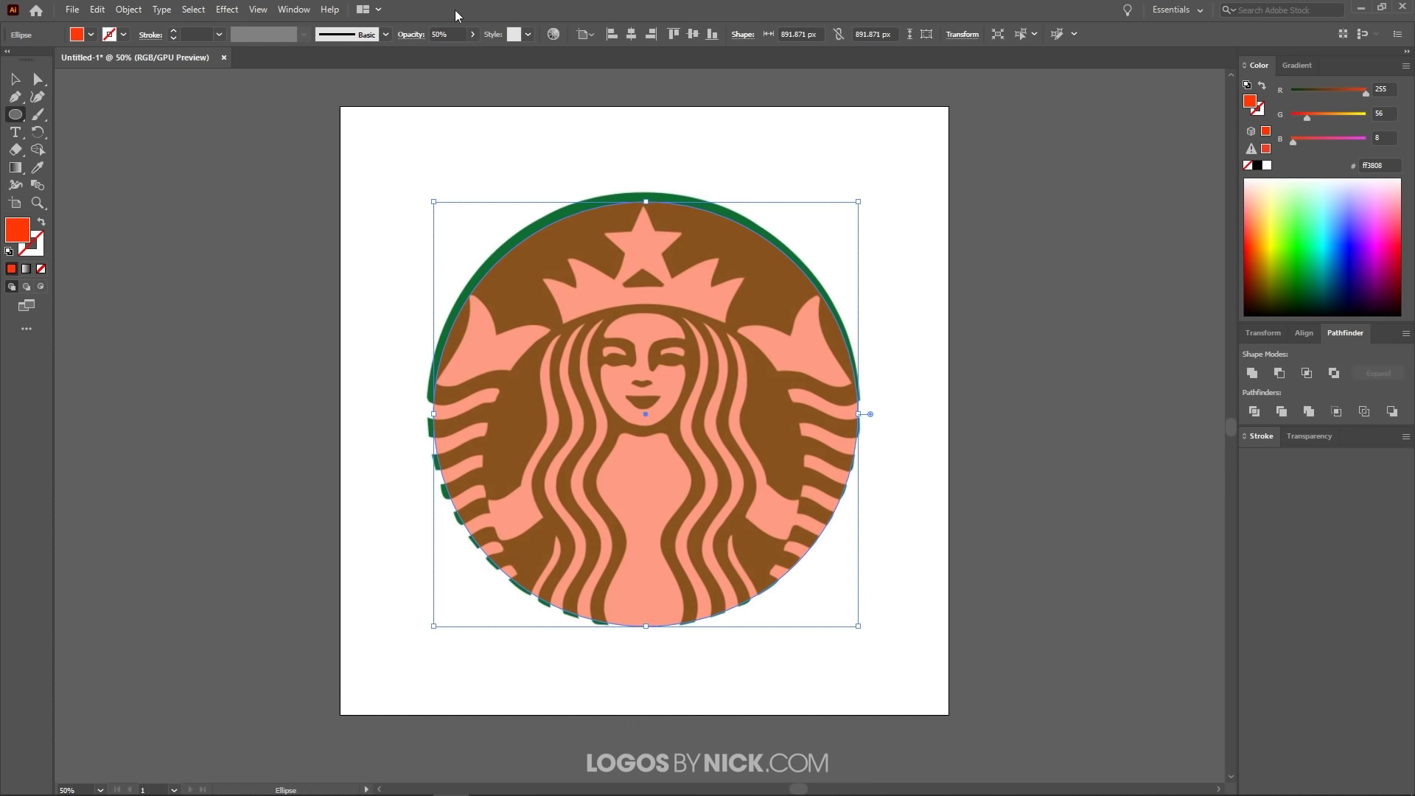
# Enlarge the circle proportionally to about 917 px so its edges reach the outer edge of the logo
pyautogui.click(16, 79)
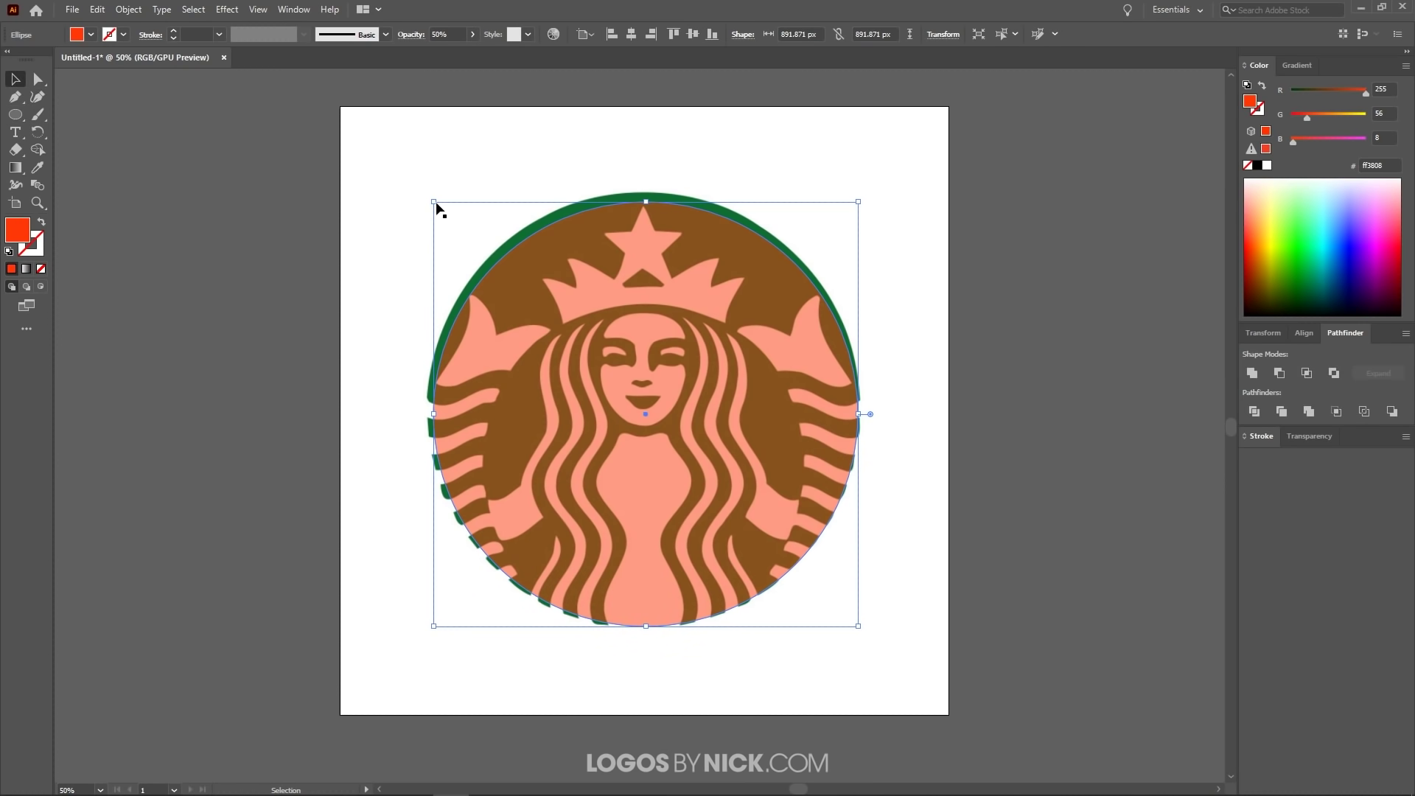
pyautogui.moveTo(435, 201); pyautogui.dragTo(428, 169)
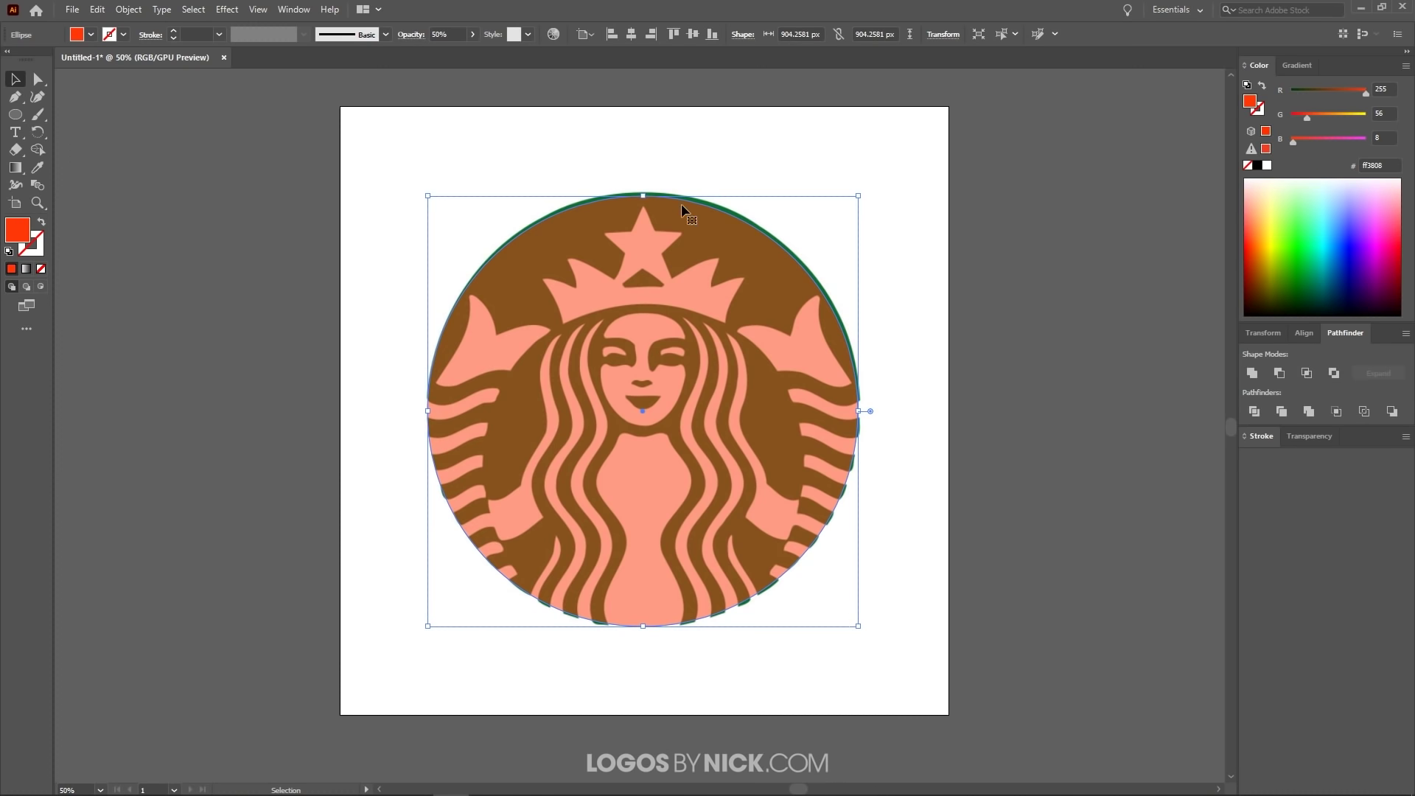
pyautogui.moveTo(643, 195); pyautogui.dragTo(648, 194)
pyautogui.scroll(4, 771, 625)
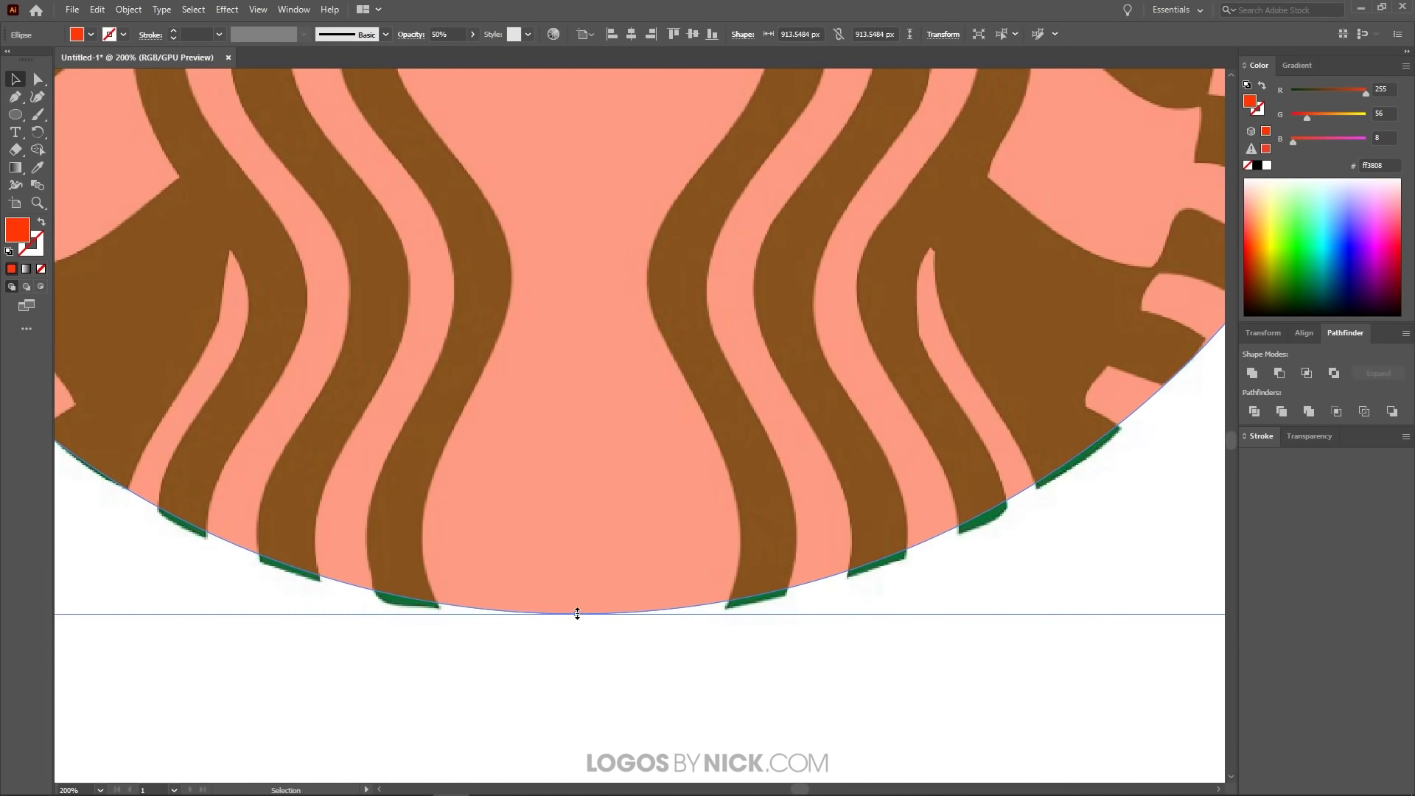
pyautogui.moveTo(577, 614); pyautogui.dragTo(588, 621)
pyautogui.scroll(-2, 609, 562)
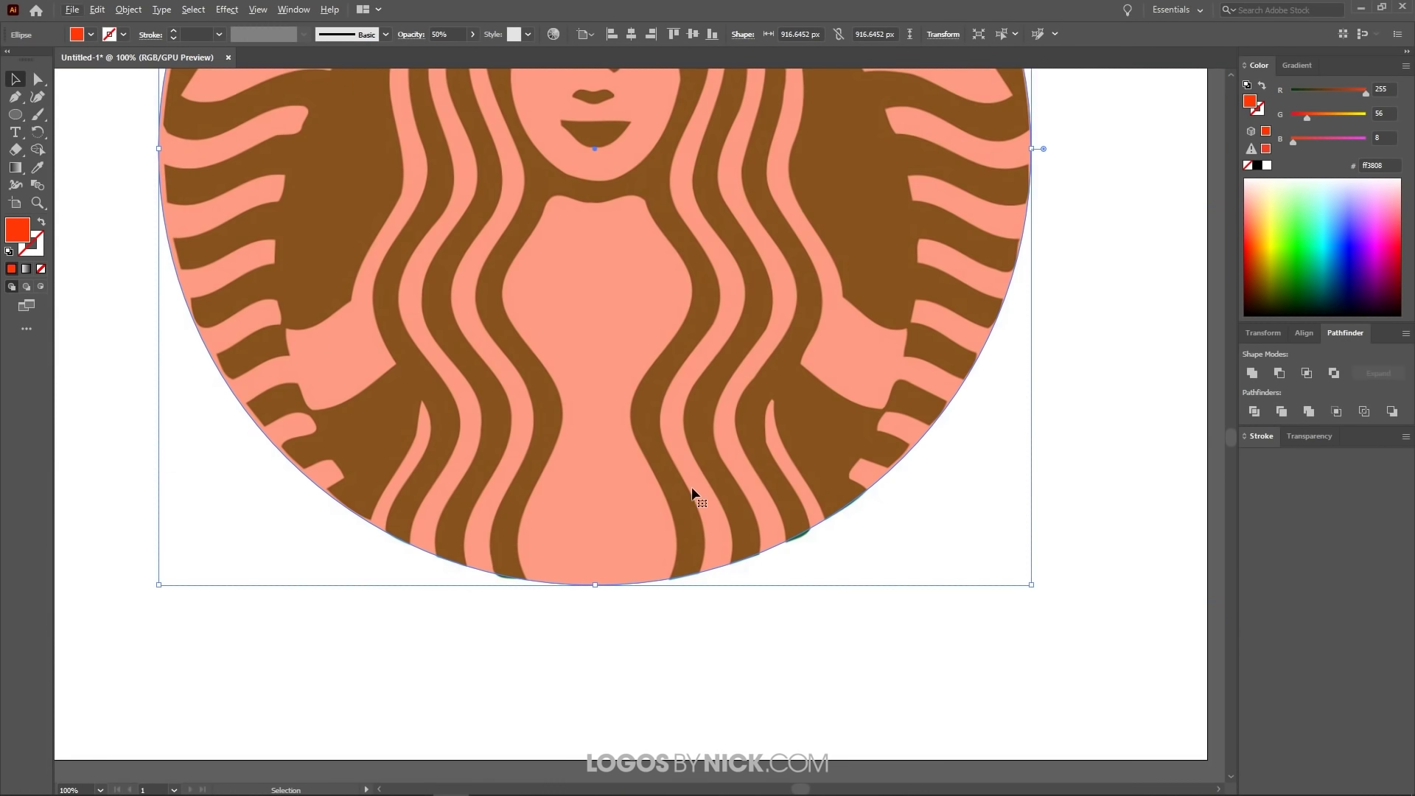
# Pull in the circle's left side proportionally to match the logo's edge, making the circle about 911 px in diameter
pyautogui.scroll(3, 746, 544)
pyautogui.scroll(-1, 793, 505)
pyautogui.scroll(2, 789, 506)
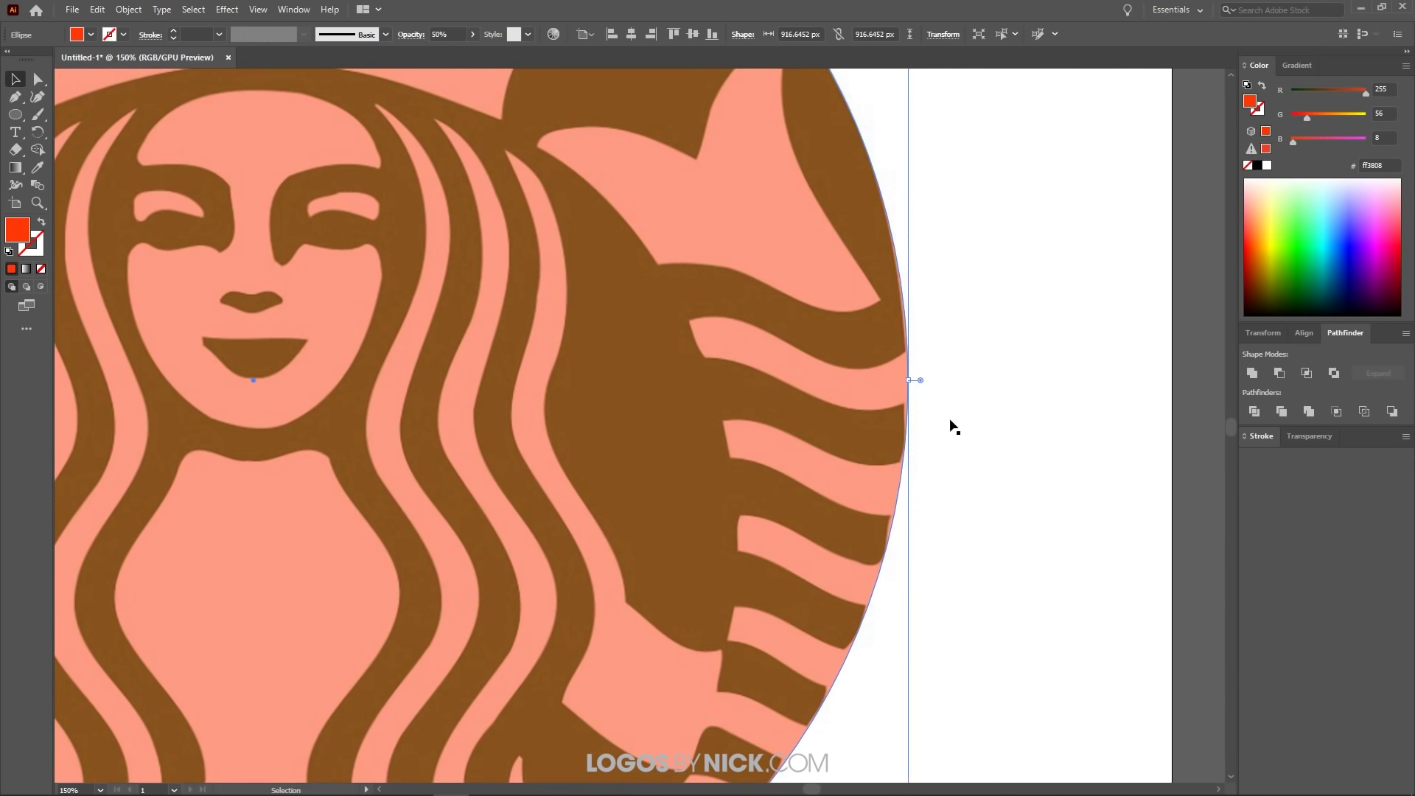
pyautogui.hscroll(2, 953, 426)
pyautogui.scroll(1, 953, 426)
pyautogui.scroll(-5, 653, 490)
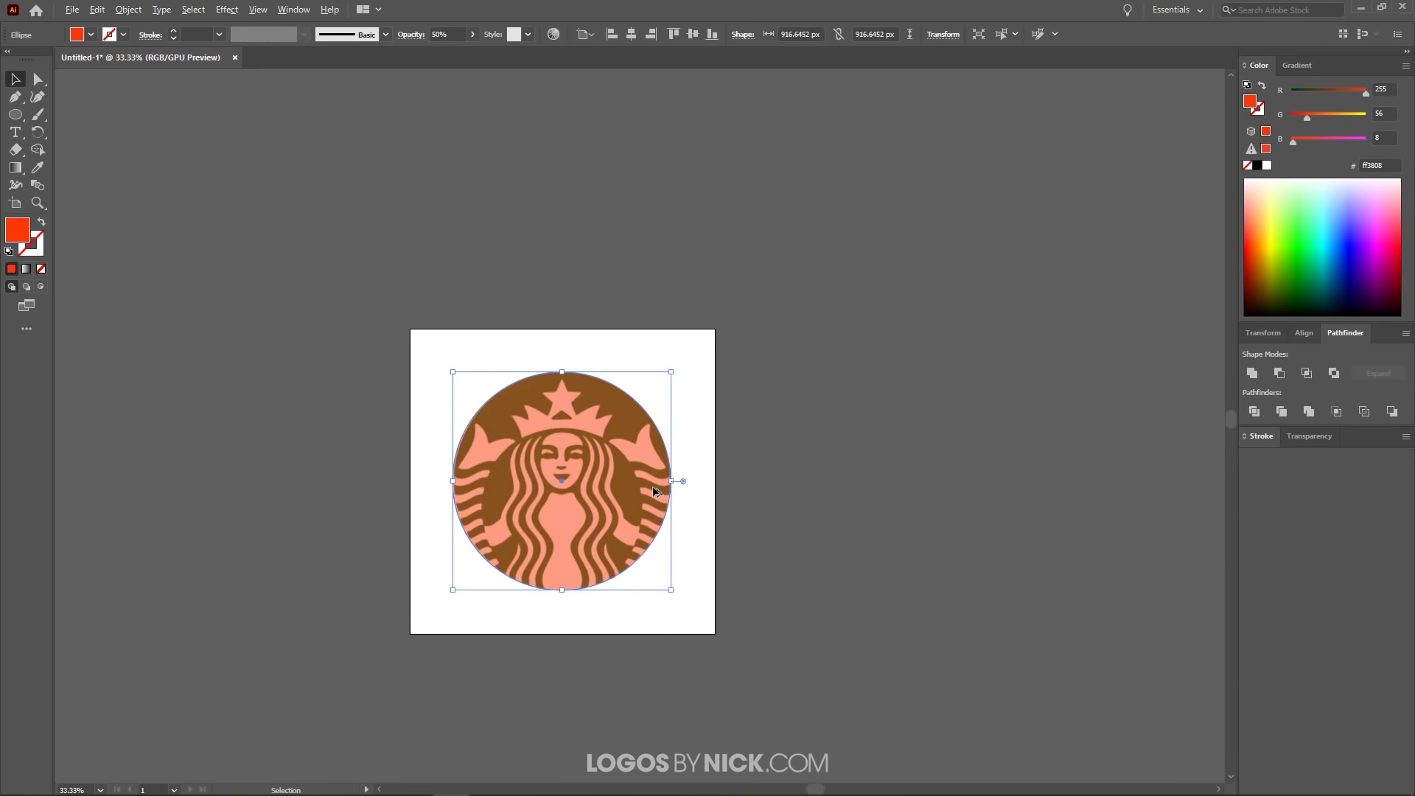
pyautogui.scroll(3, 652, 494)
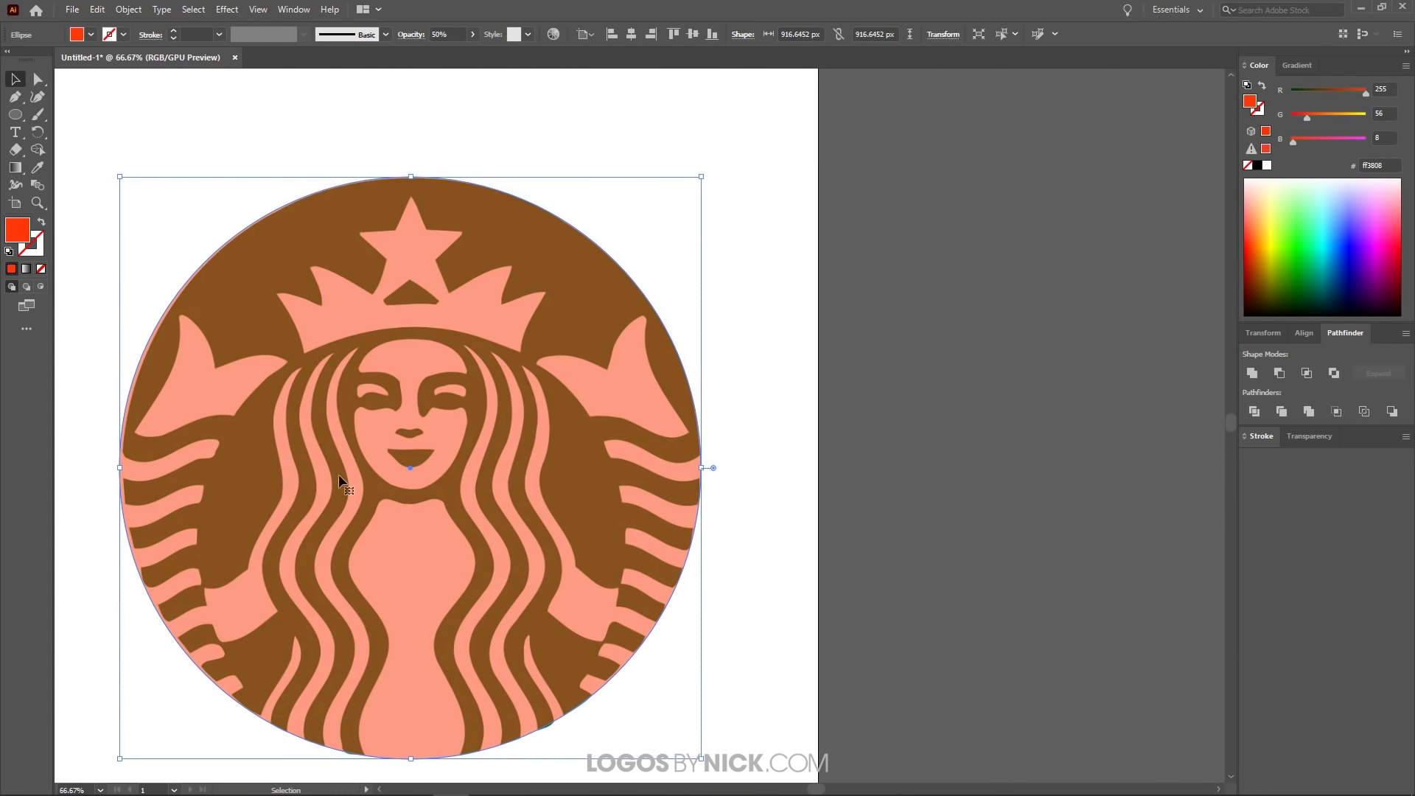
pyautogui.hscroll(-4, 316, 475)
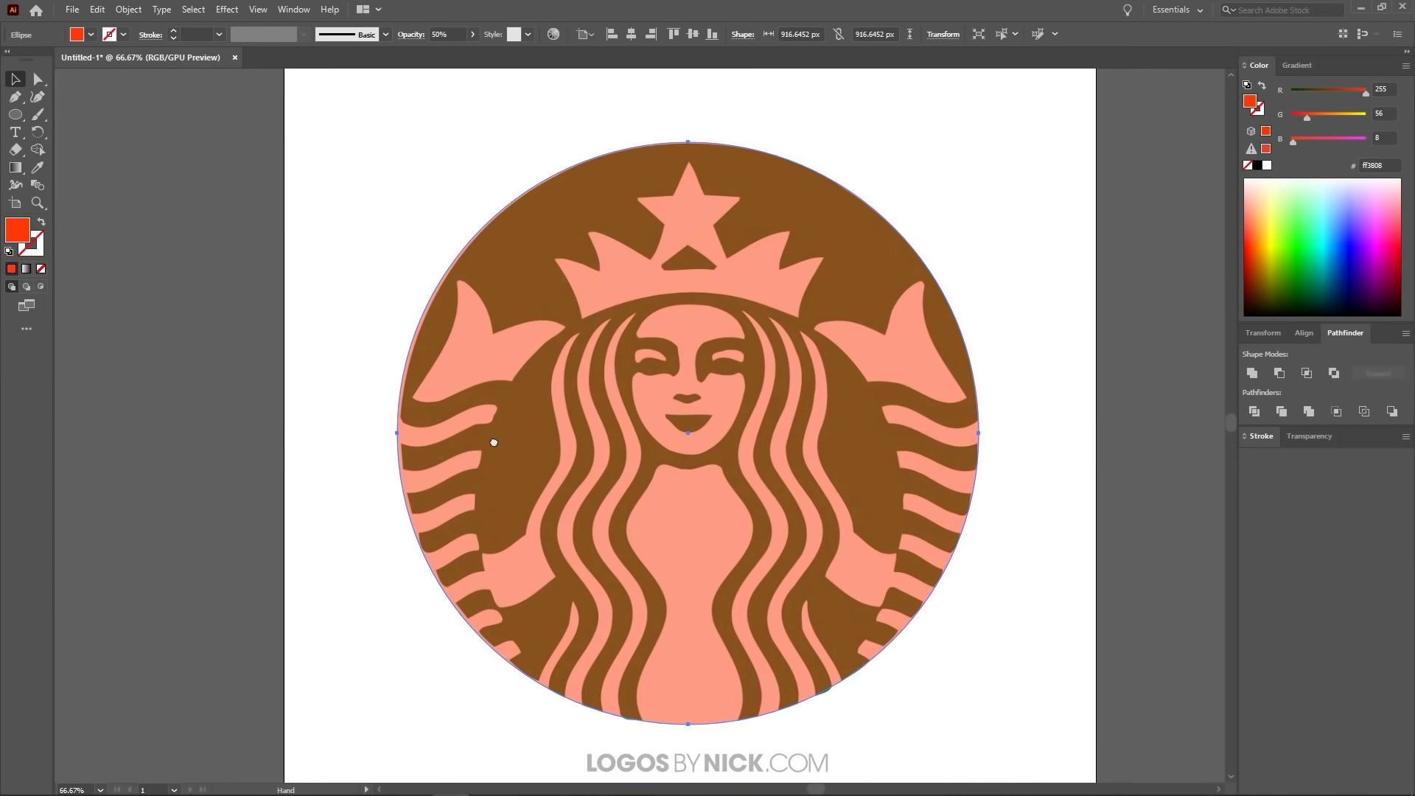
pyautogui.scroll(3, 395, 489)
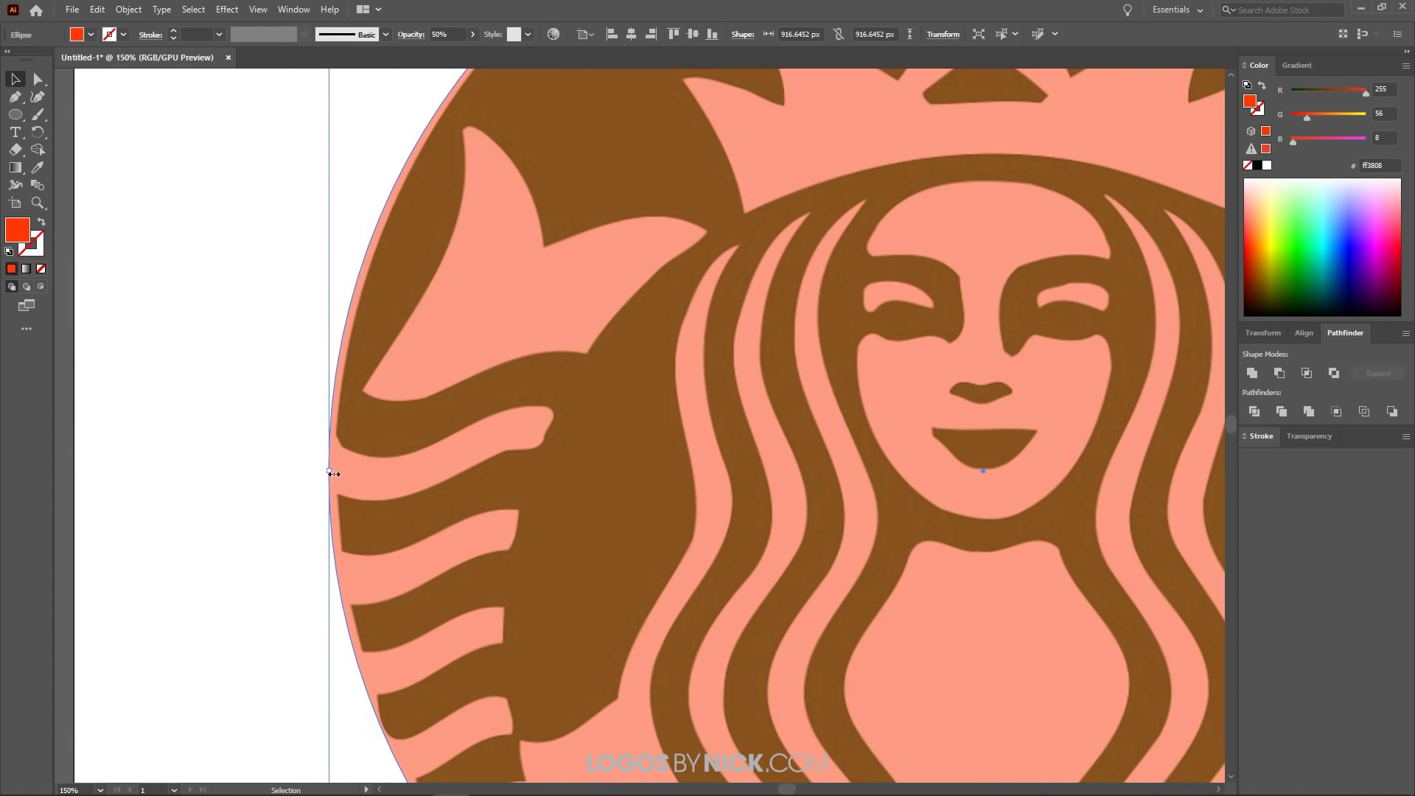
pyautogui.moveTo(330, 471); pyautogui.dragTo(335, 468)
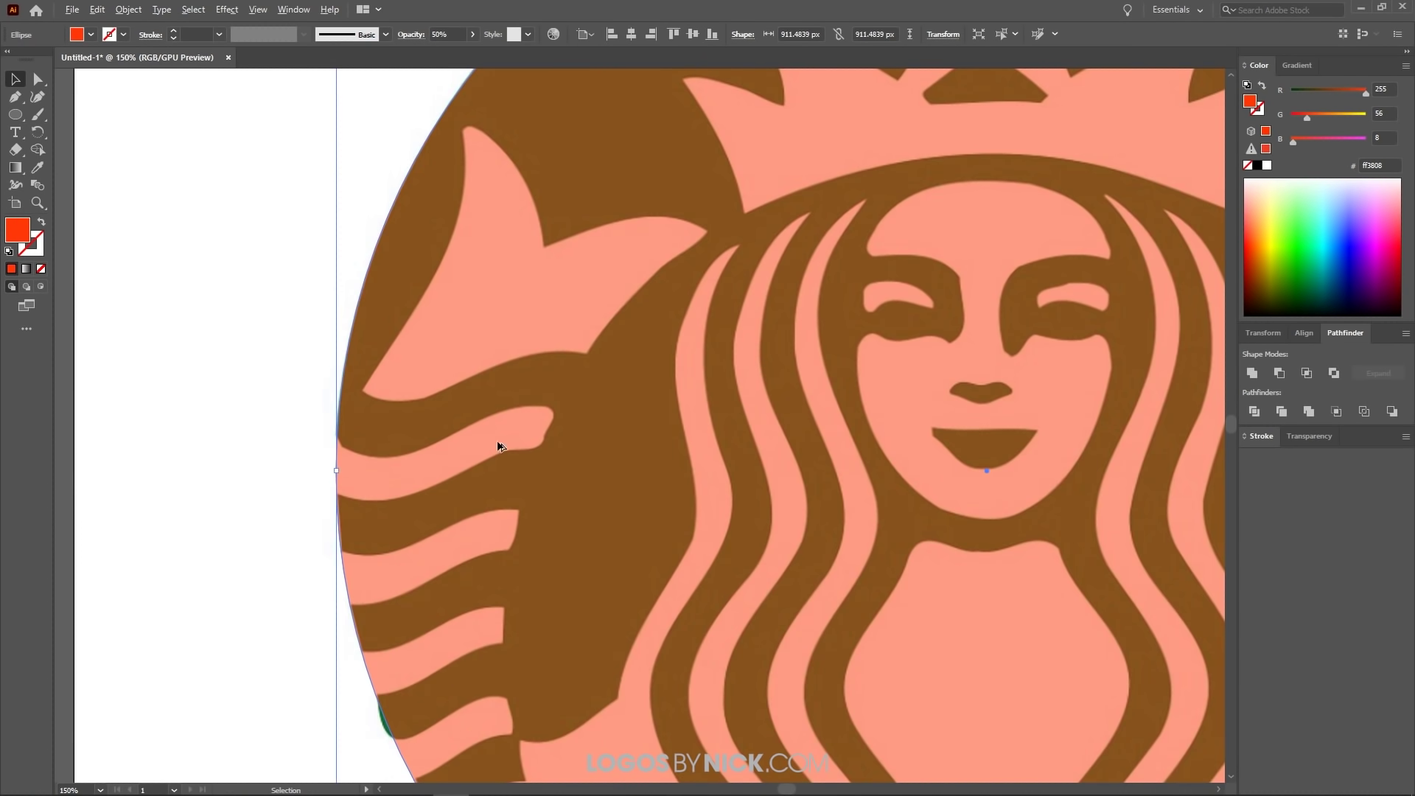
# Check the circle's fit around the logo and examine the crown, face and hair shapes inside it
pyautogui.hotkey('ctrl', '-')
pyautogui.hotkey('ctrl', '-')
pyautogui.moveTo(962, 468); pyautogui.dragTo(852, 449)
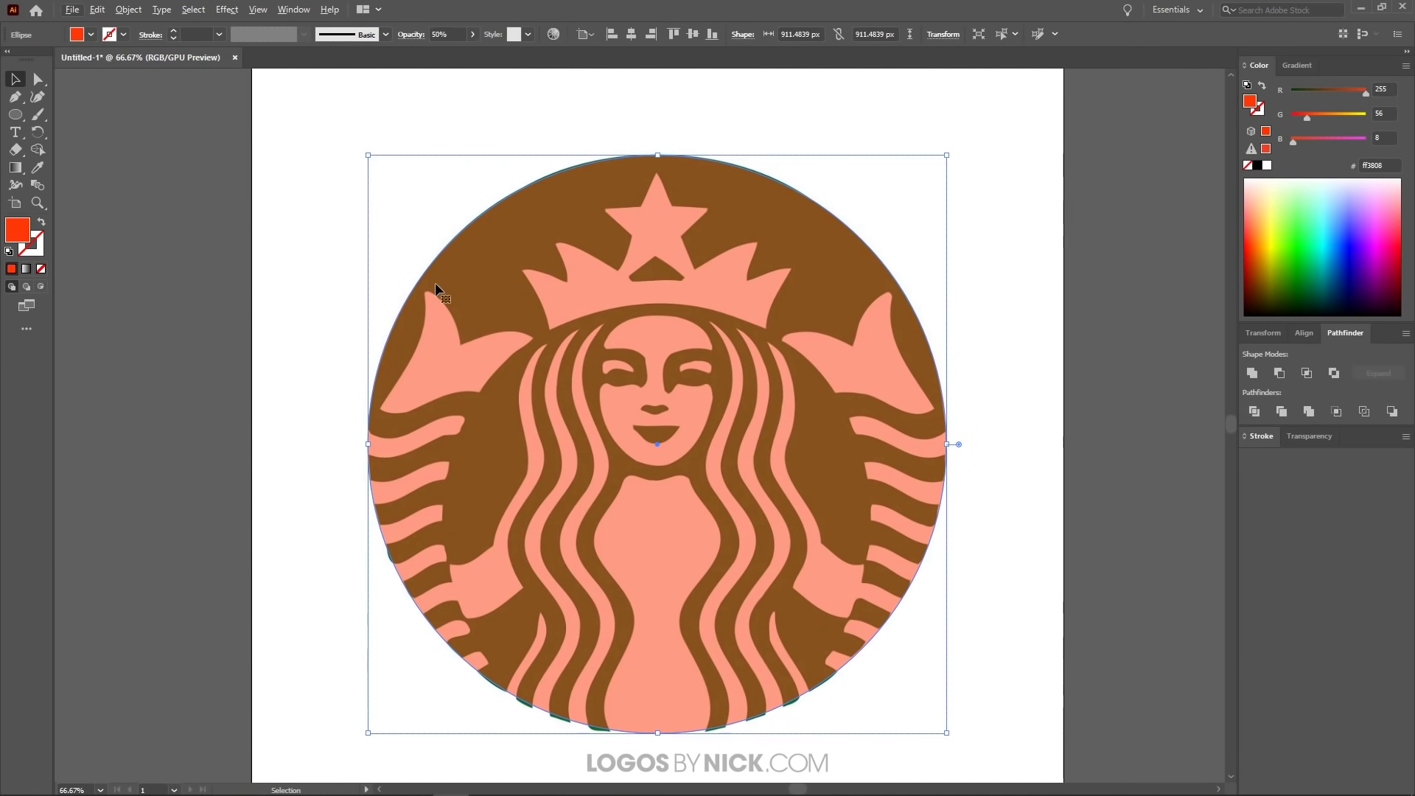
pyautogui.scroll(-1, 576, 363)
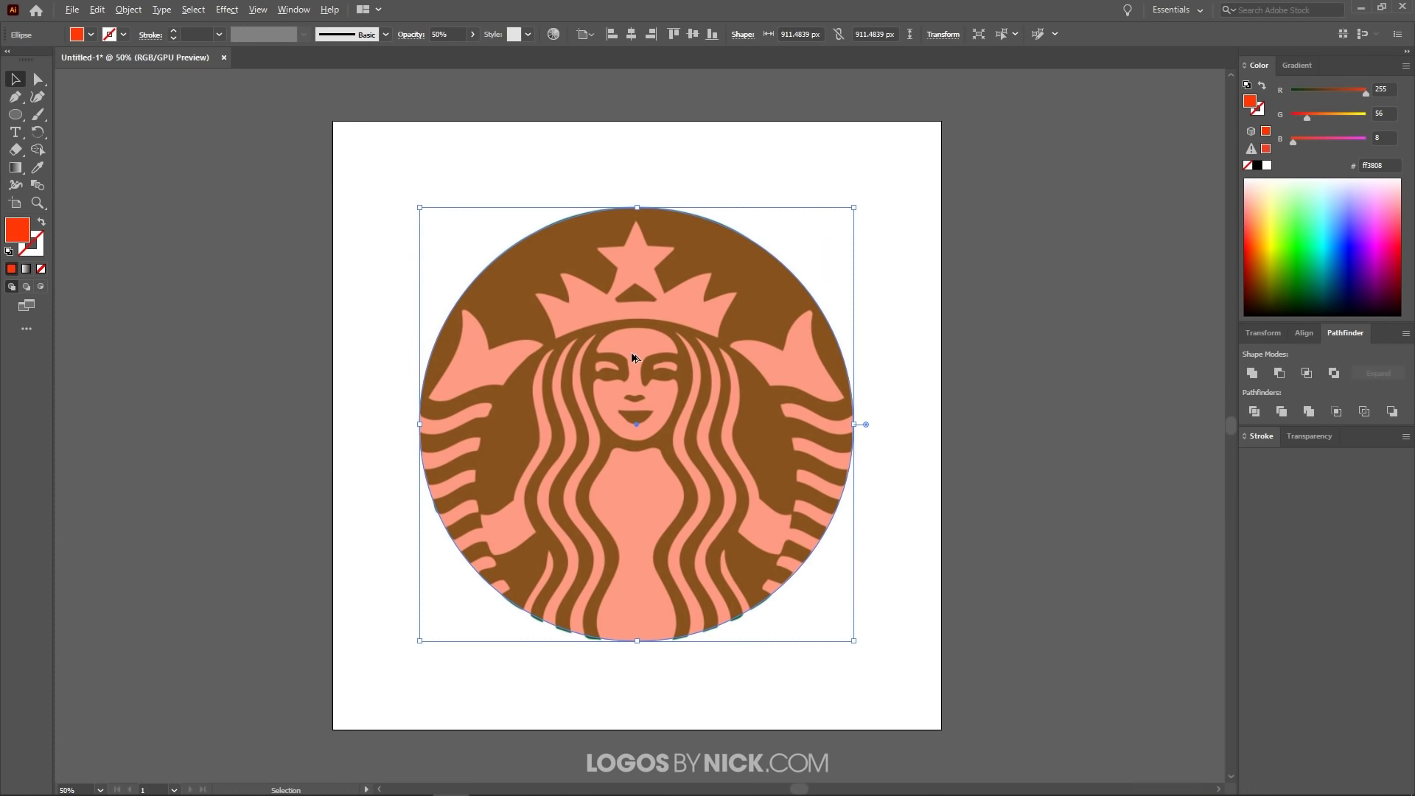
pyautogui.scroll(3, 631, 351)
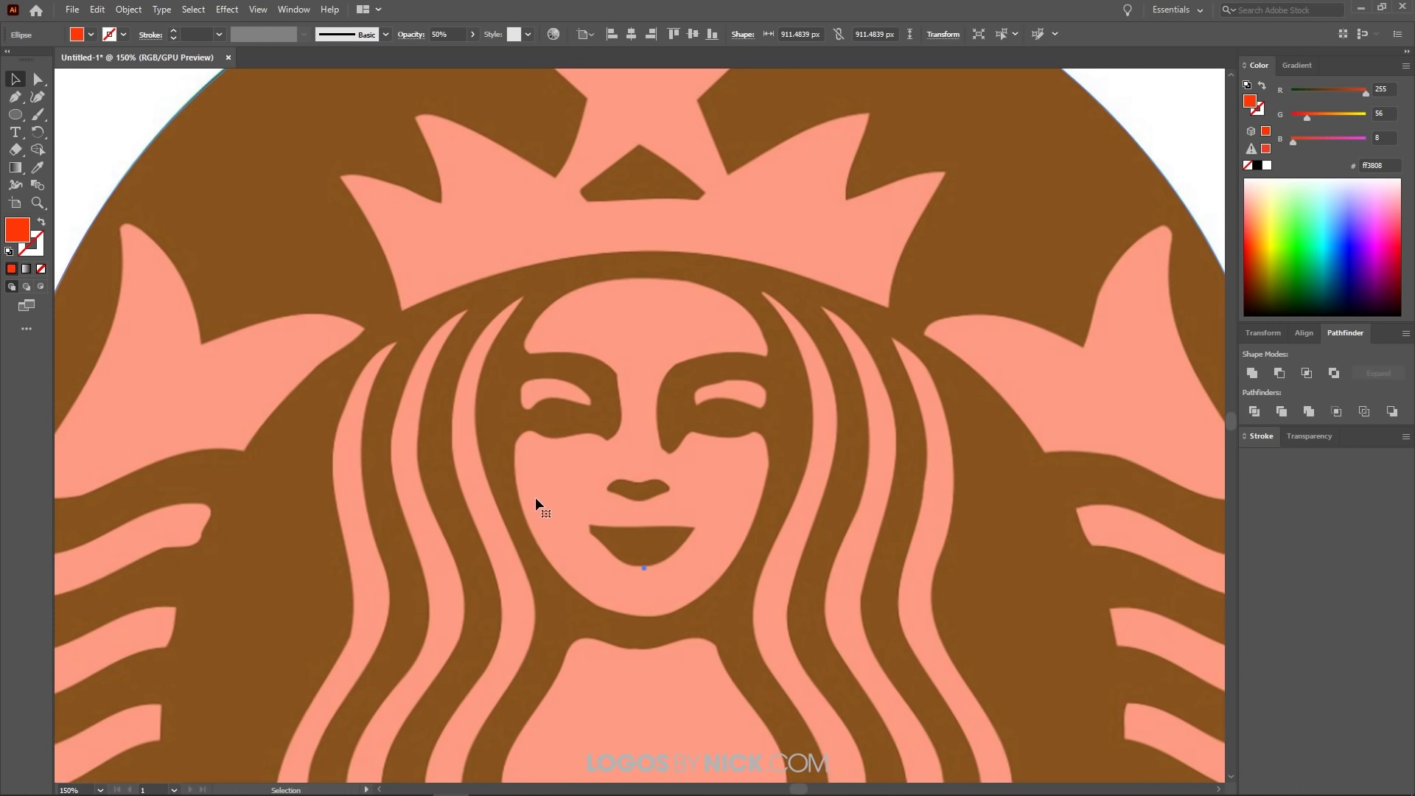
pyautogui.scroll(-1, 536, 499)
pyautogui.scroll(1, 536, 495)
pyautogui.scroll(-1, 536, 495)
pyautogui.scroll(1, 536, 495)
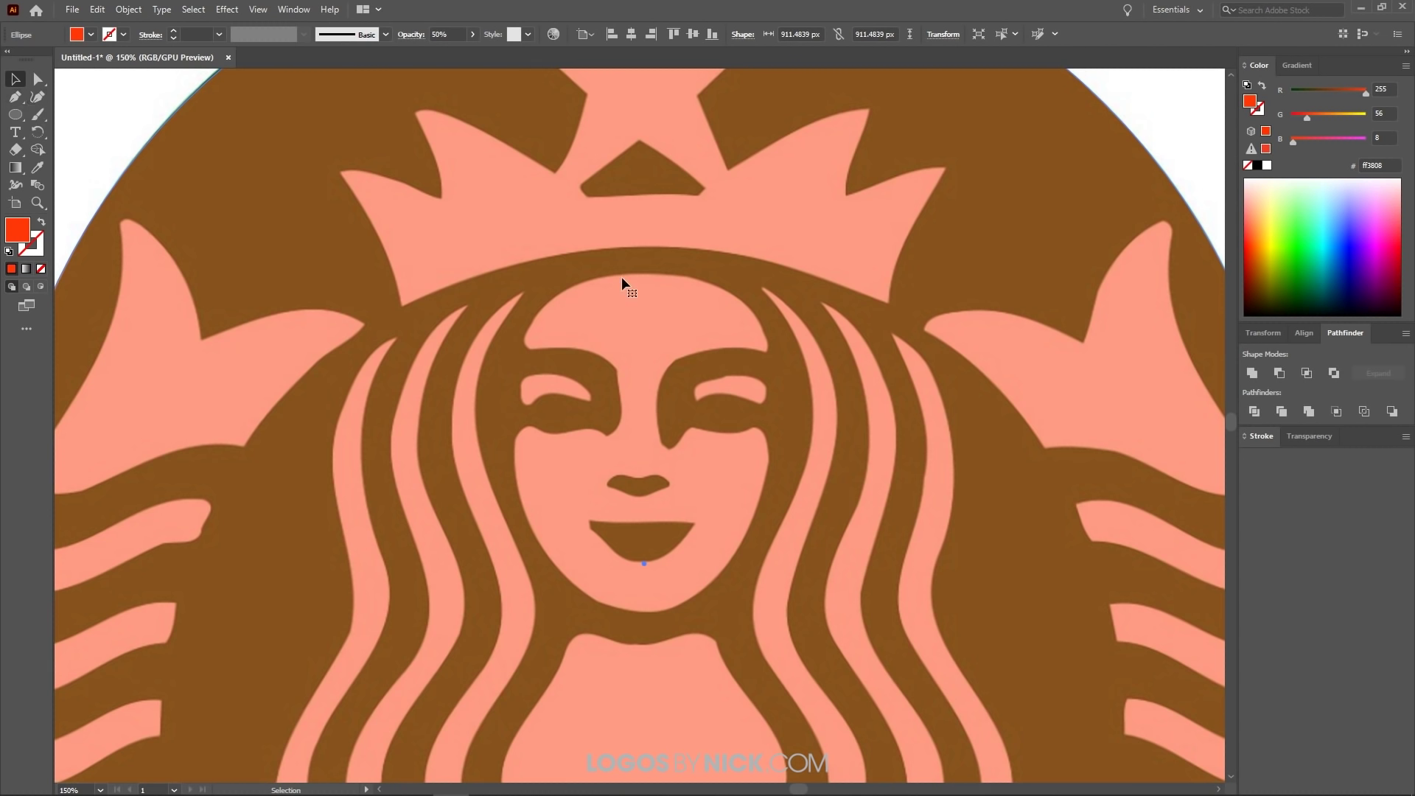
pyautogui.scroll(-1, 613, 268)
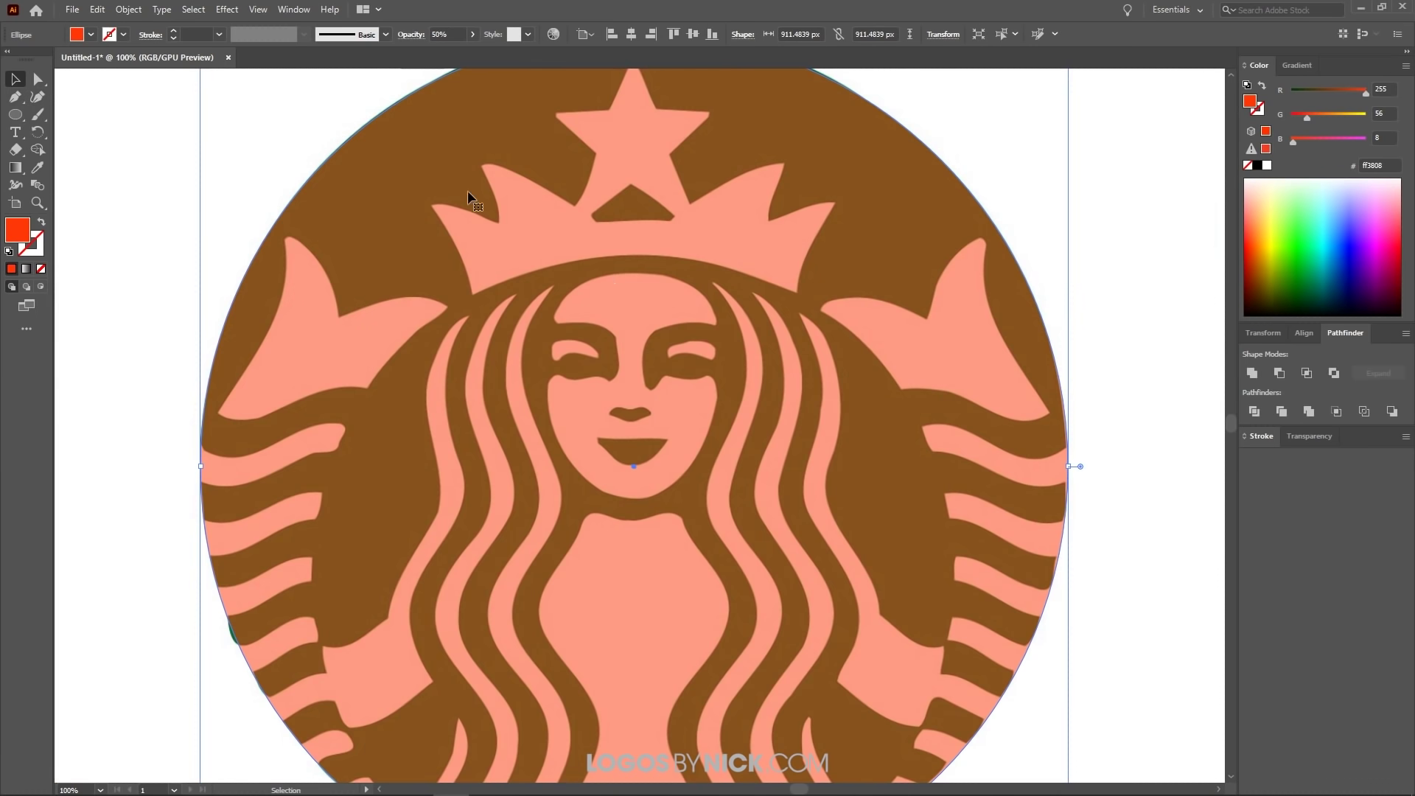
# Draw a four-sided, straight-edged test shape beside the logo with the Pen tool and delete it
pyautogui.click(15, 97)
pyautogui.click(134, 155)
pyautogui.click(101, 274)
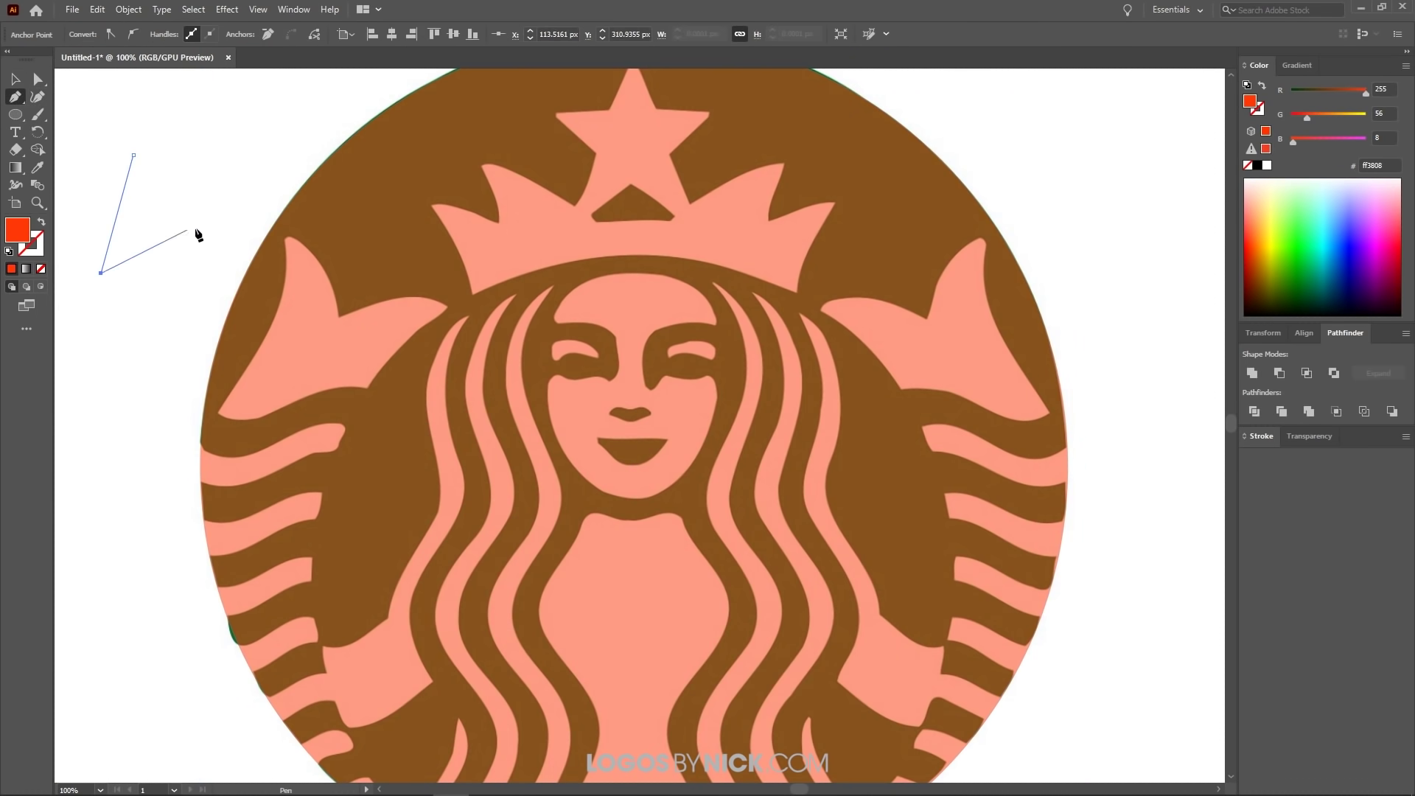
pyautogui.click(194, 228)
pyautogui.click(237, 153)
pyautogui.click(133, 155)
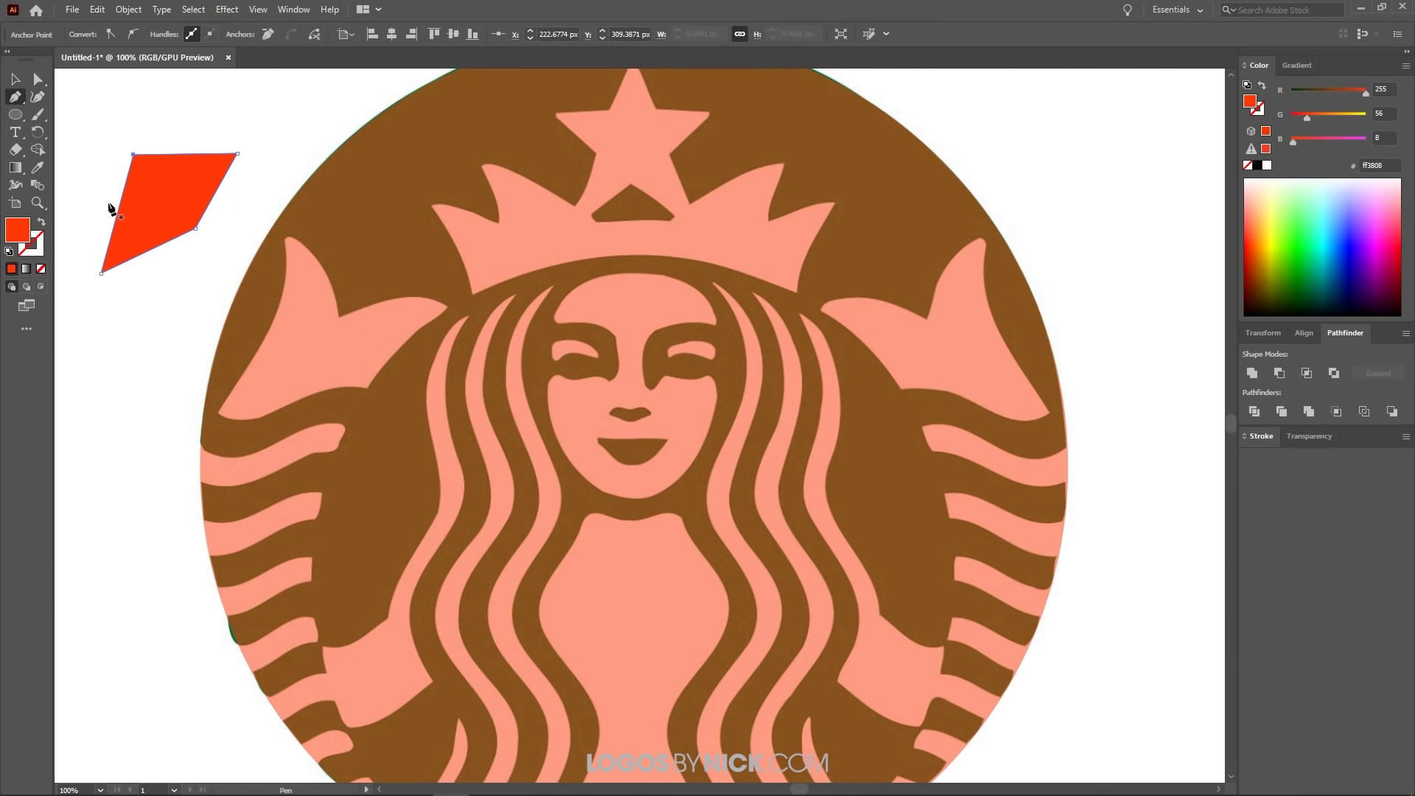
pyautogui.click(12, 79)
pyautogui.press('Delete')
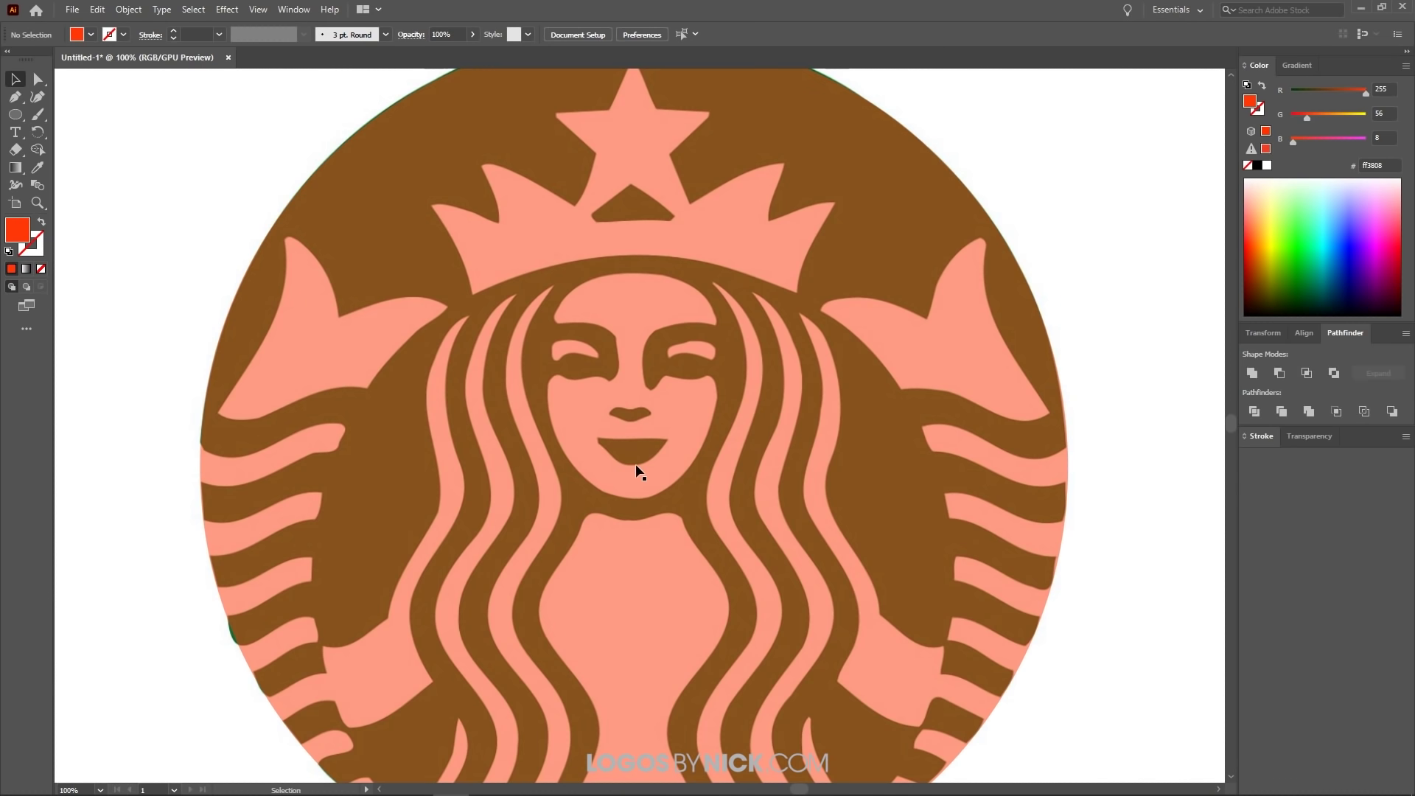
# Draw a closed, rounded test shape about 215 by 259 px beside the logo's upper left with the Curvature tool
pyautogui.click(39, 100)
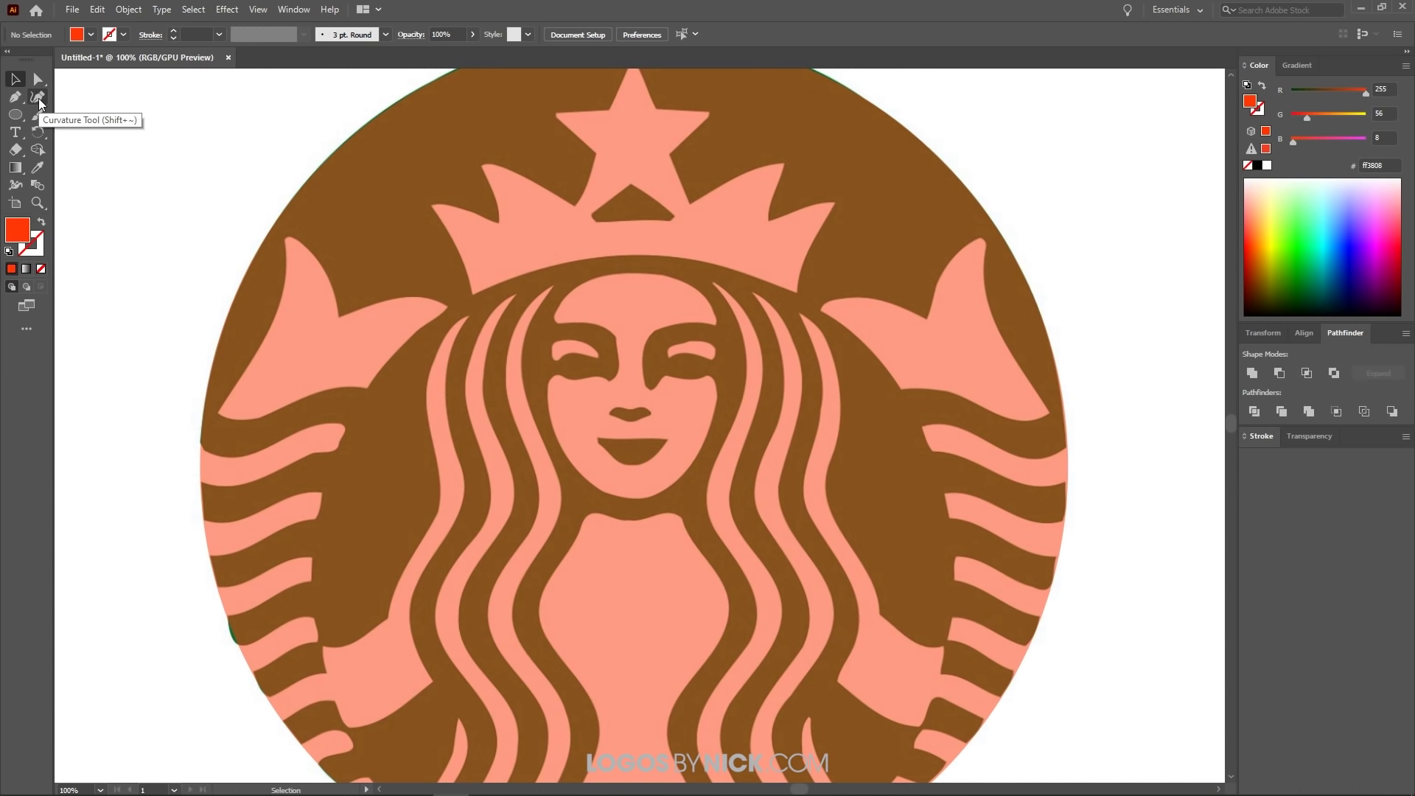
pyautogui.click(141, 175)
pyautogui.click(124, 257)
pyautogui.click(131, 365)
pyautogui.click(172, 396)
pyautogui.click(211, 310)
pyautogui.click(207, 237)
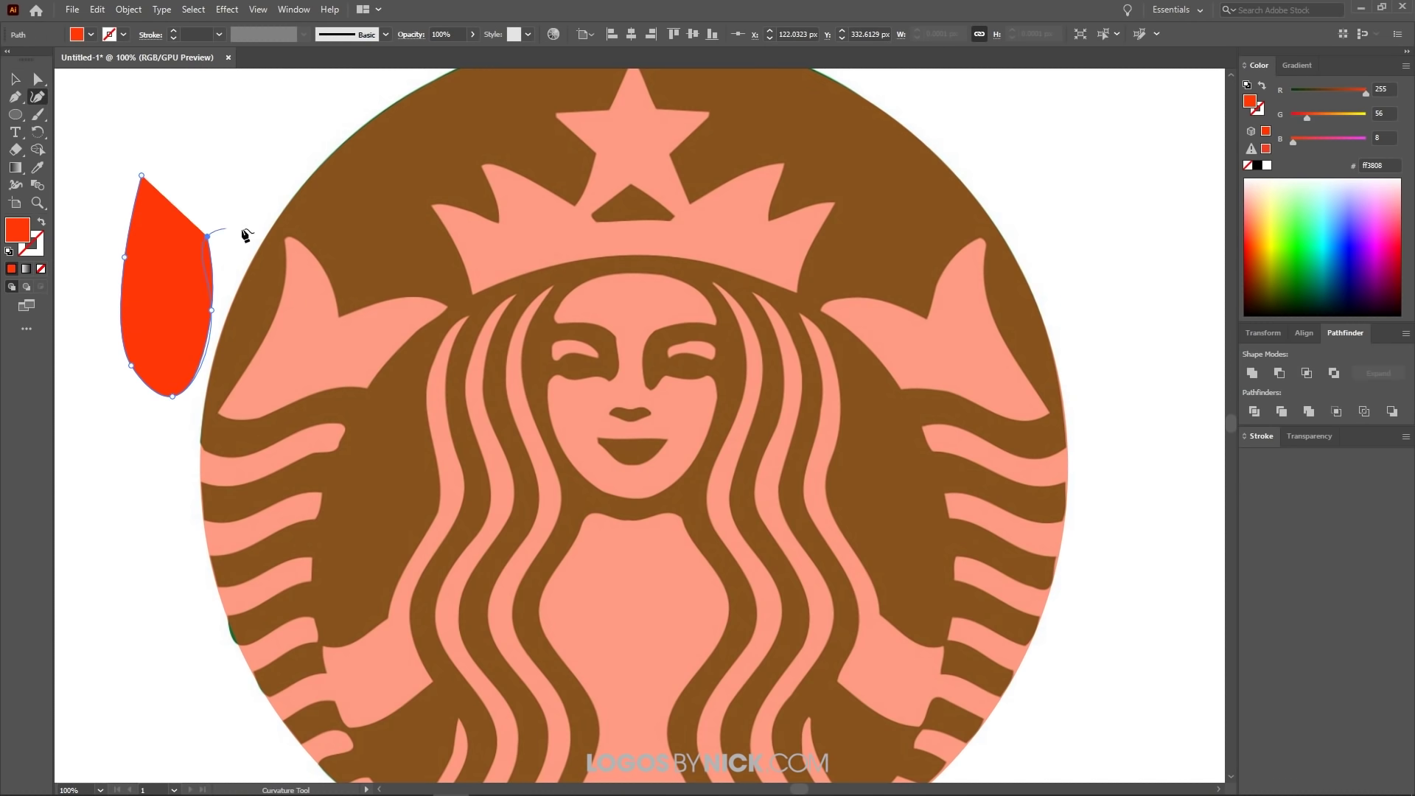
pyautogui.click(294, 248)
pyautogui.click(322, 181)
pyautogui.click(263, 151)
pyautogui.click(232, 158)
pyautogui.click(175, 193)
pyautogui.click(142, 175)
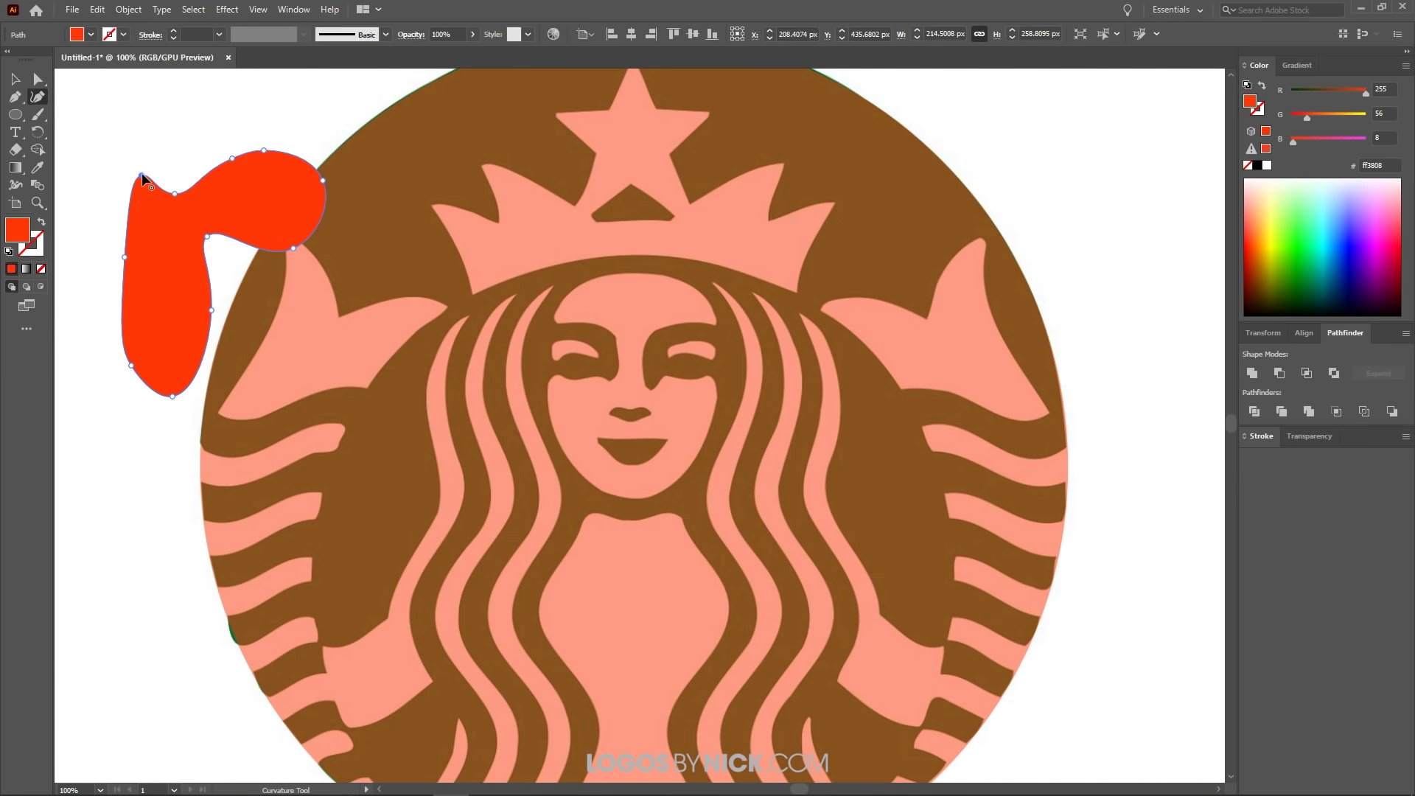
# Move the rounded test shape slightly and delete it
pyautogui.press('v')
pyautogui.moveTo(138, 228); pyautogui.dragTo(170, 204)
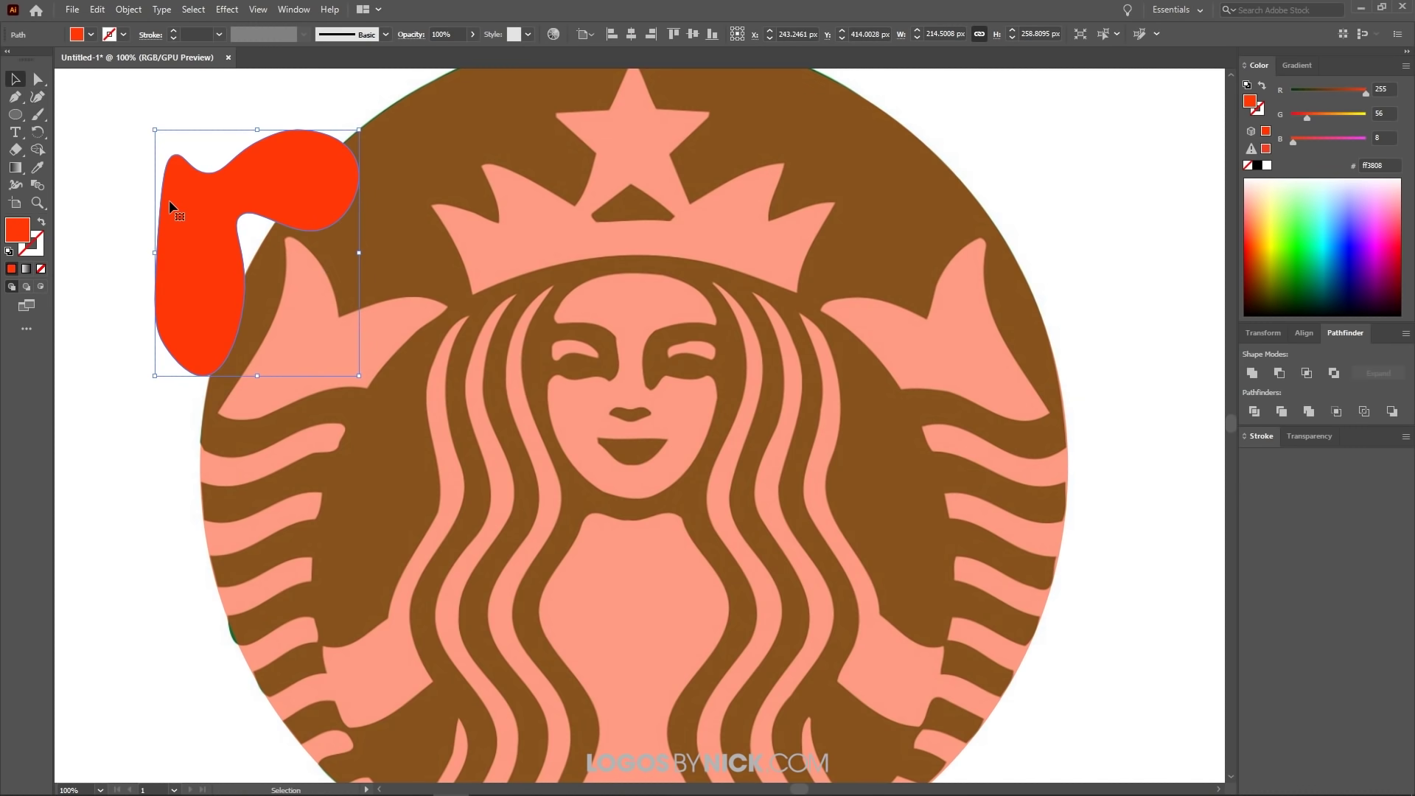
pyautogui.press('Delete')
# Start tracing the crown with the Curvature tool, following its lower edge and its right side up to the outer right tip
pyautogui.scroll(2, 677, 224)
pyautogui.moveTo(605, 233); pyautogui.dragTo(590, 401)
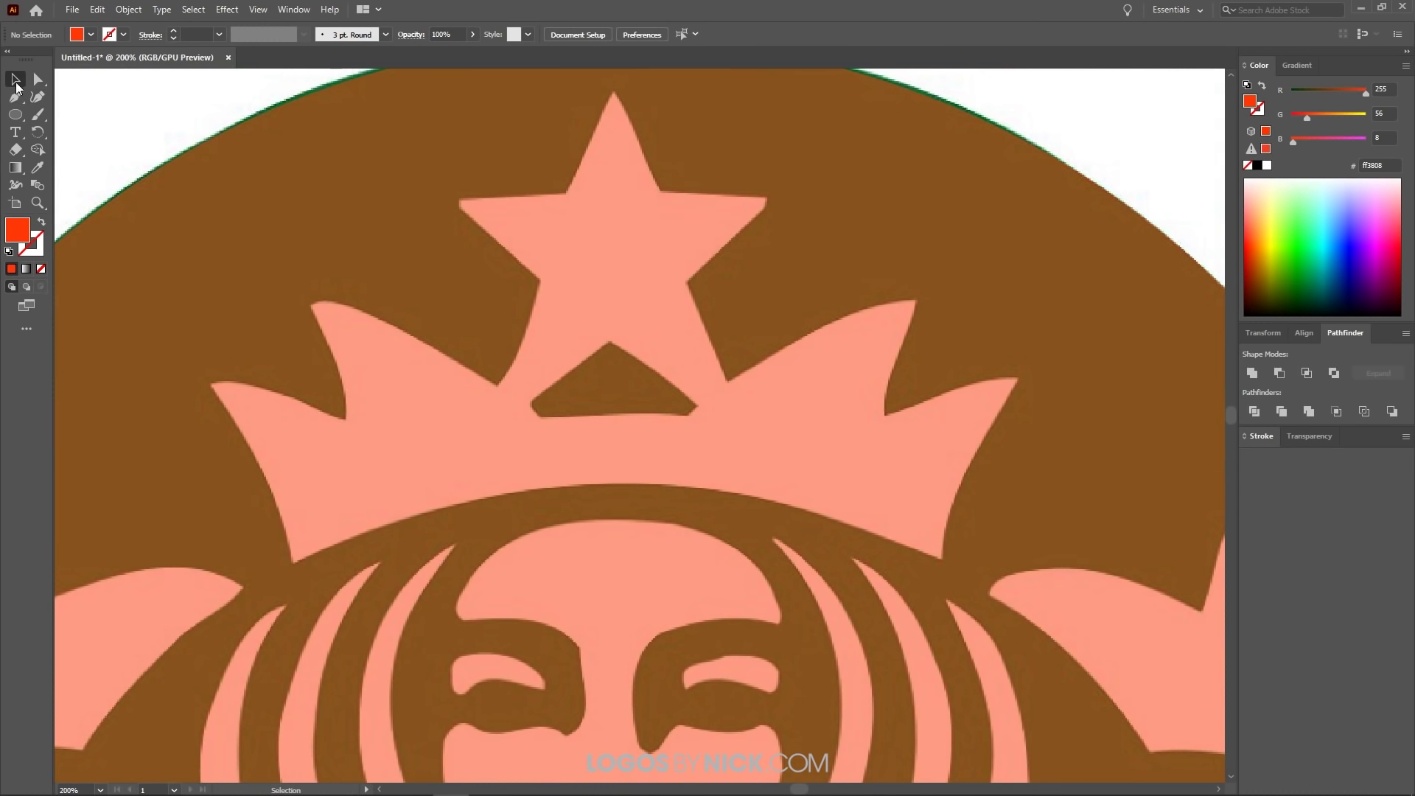
pyautogui.click(38, 97)
pyautogui.click(291, 562)
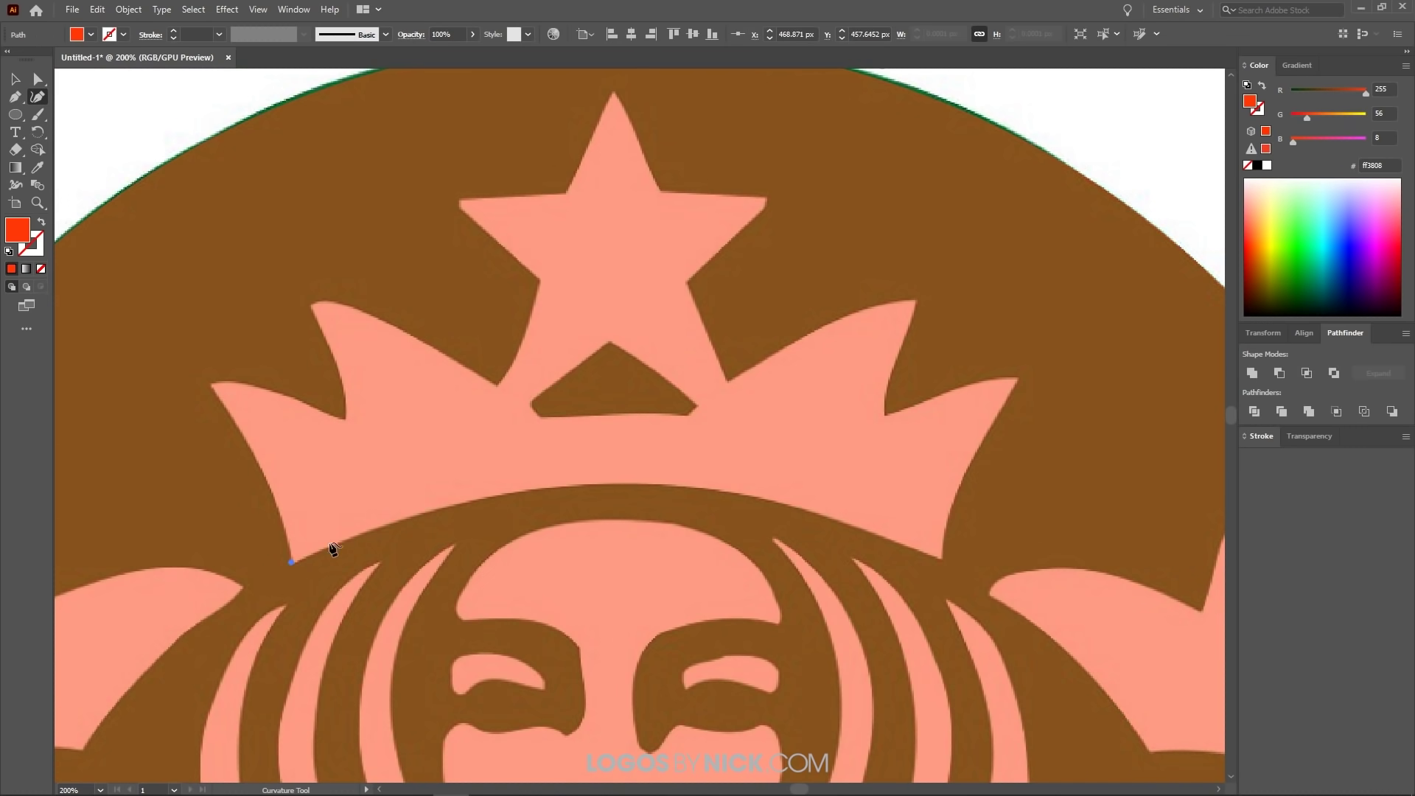
pyautogui.click(480, 498)
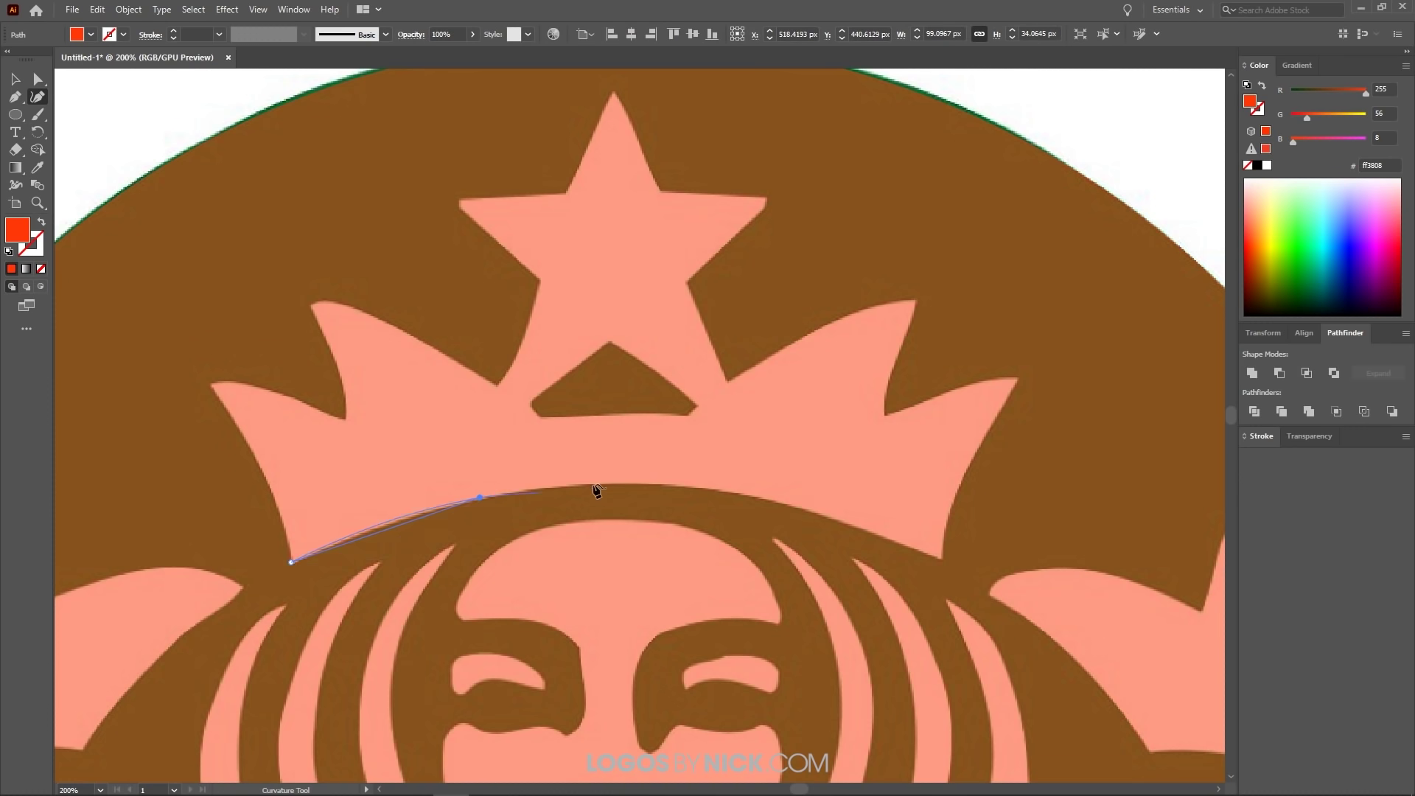
pyautogui.click(708, 488)
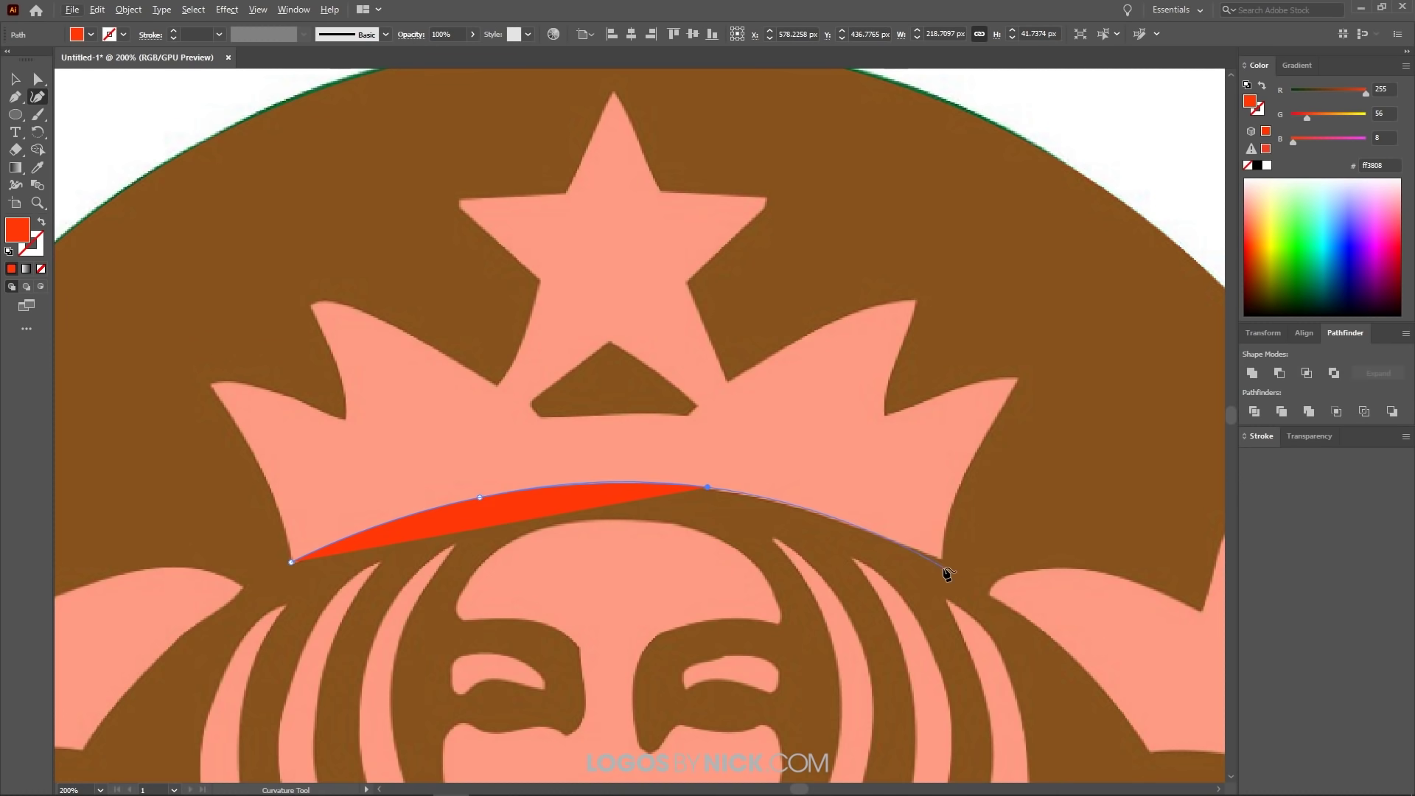
pyautogui.click(959, 482)
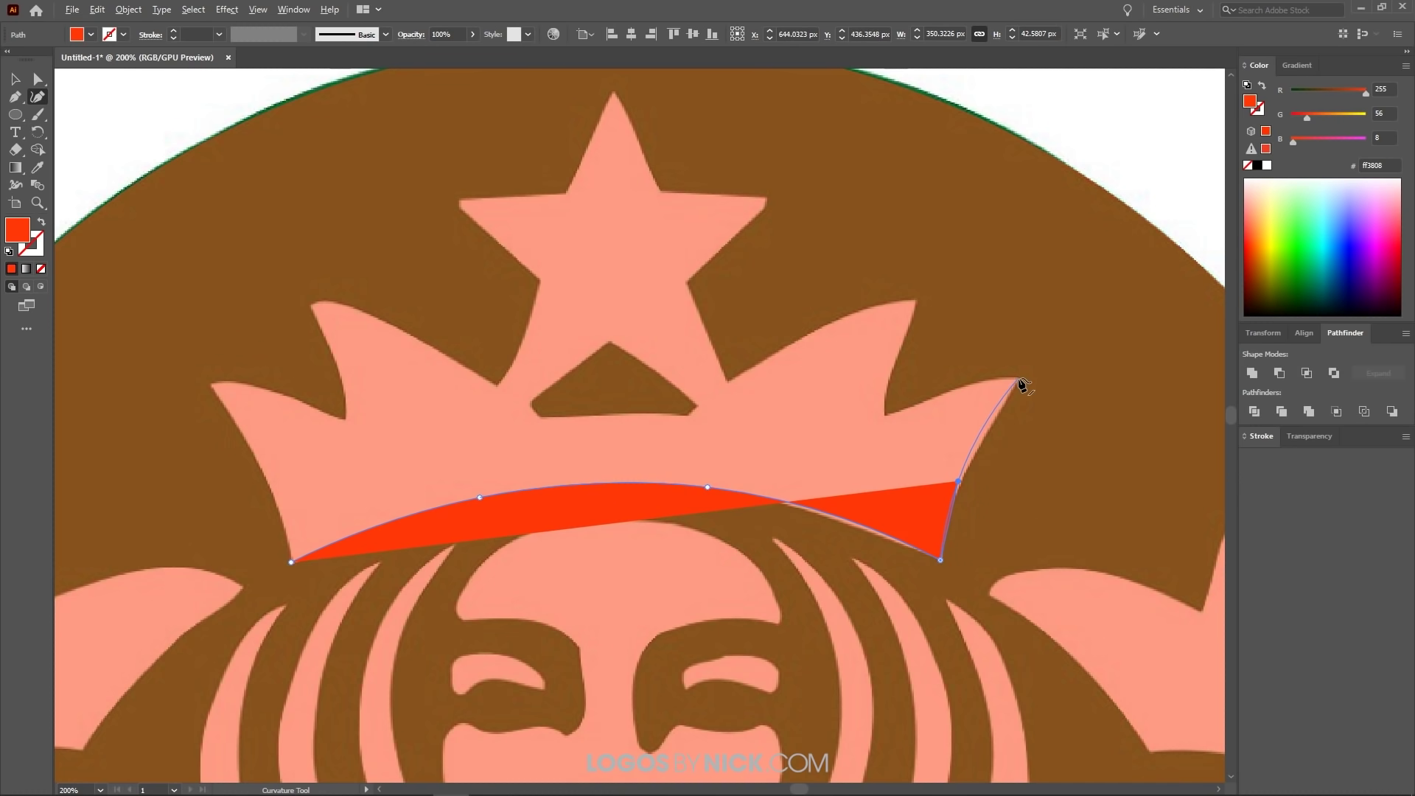
pyautogui.click(1018, 379)
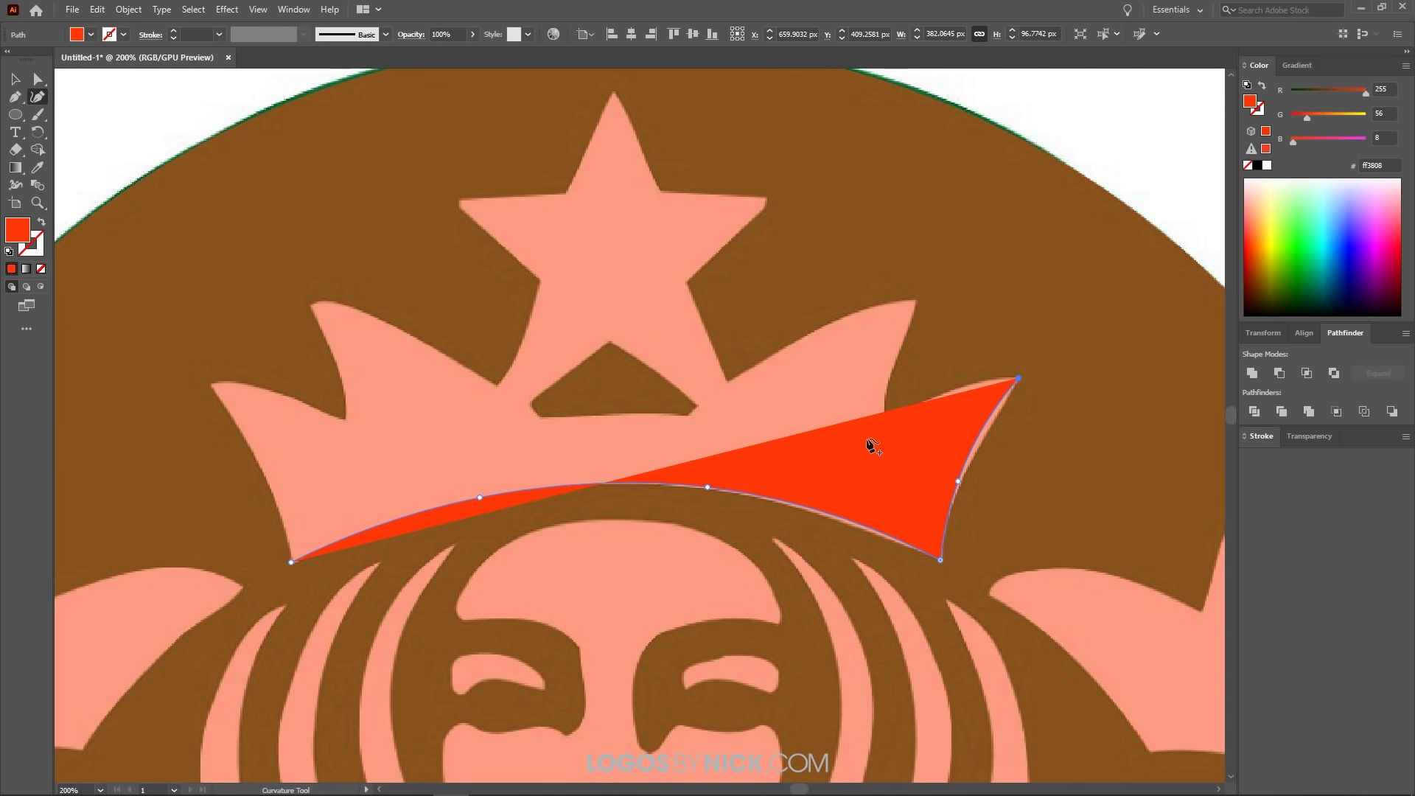
# Reduce the crown path's opacity to 40% and continue it with a point on the upper edge of the outer right spike
pyautogui.click(473, 35)
pyautogui.moveTo(462, 52); pyautogui.dragTo(441, 48)
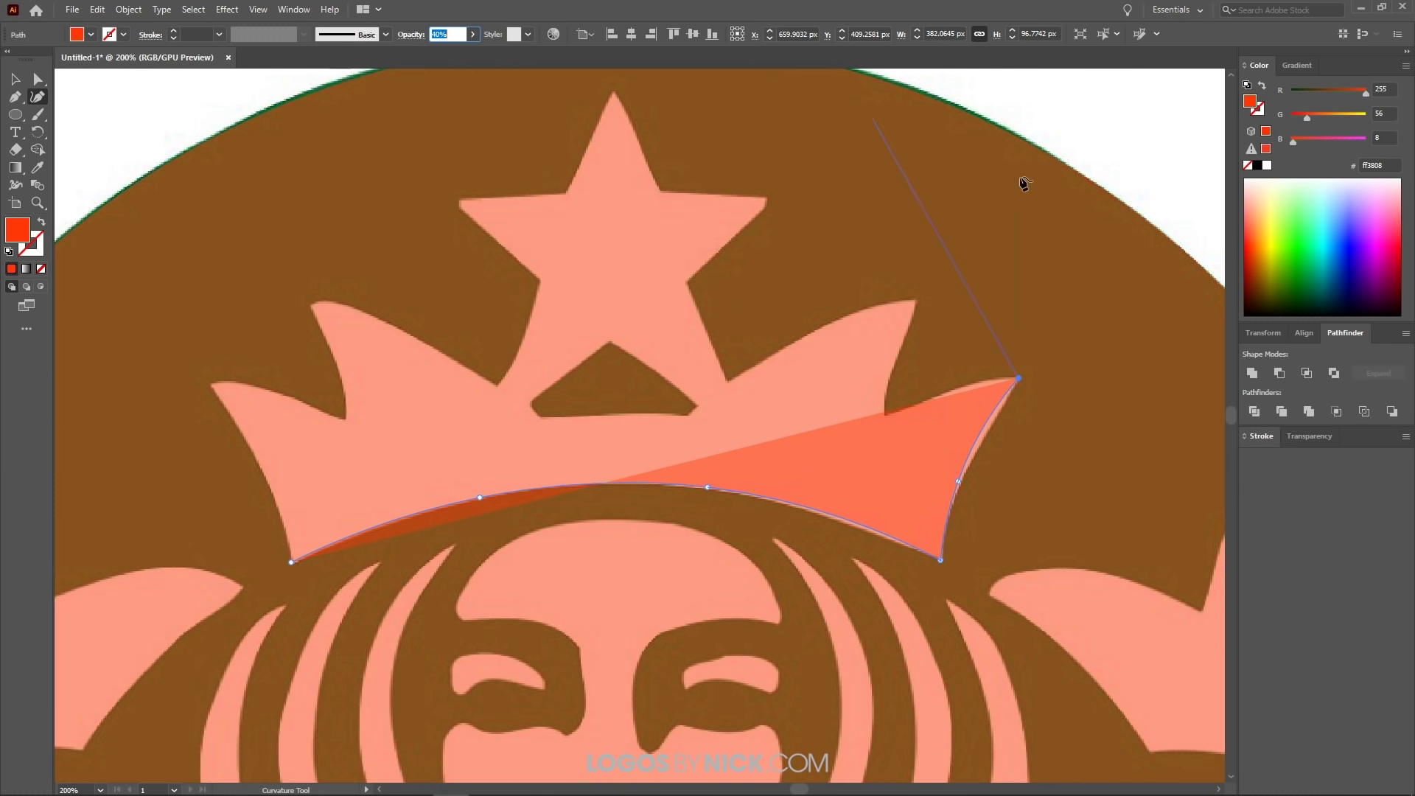
pyautogui.click(951, 387)
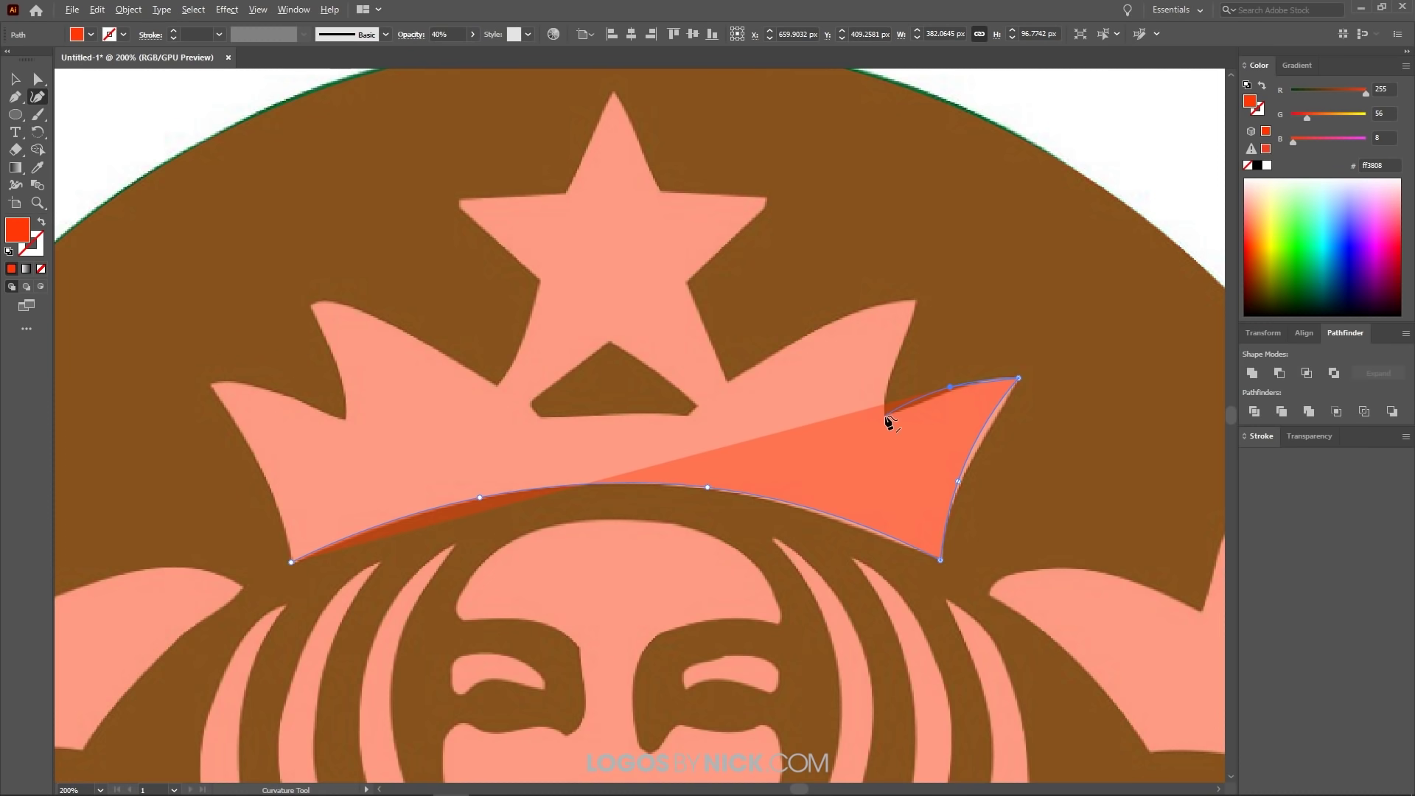
# Try an anchor point in the notch between the crown's two right spikes, inspect the curve, and undo the point
pyautogui.scroll(3, 954, 389)
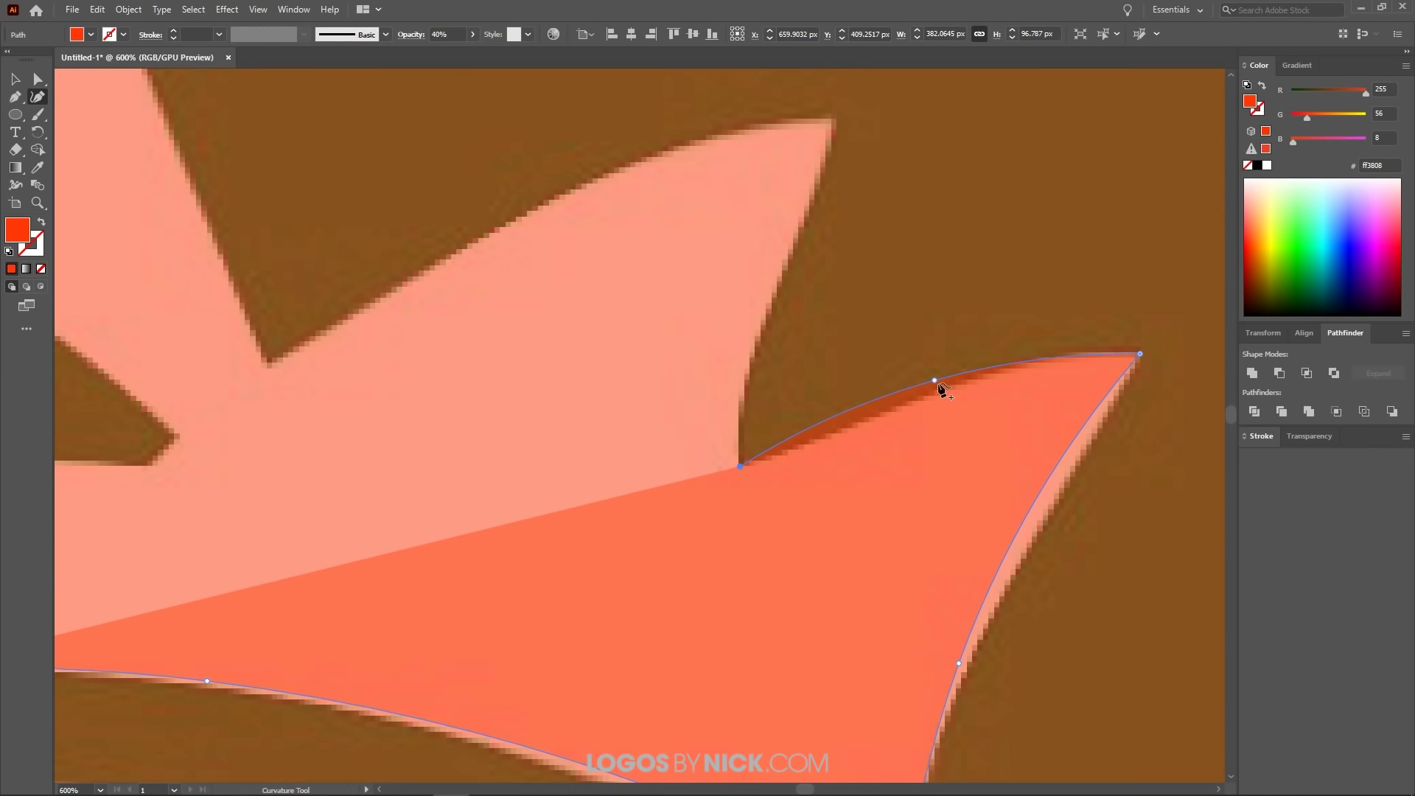
pyautogui.scroll(-2, 916, 389)
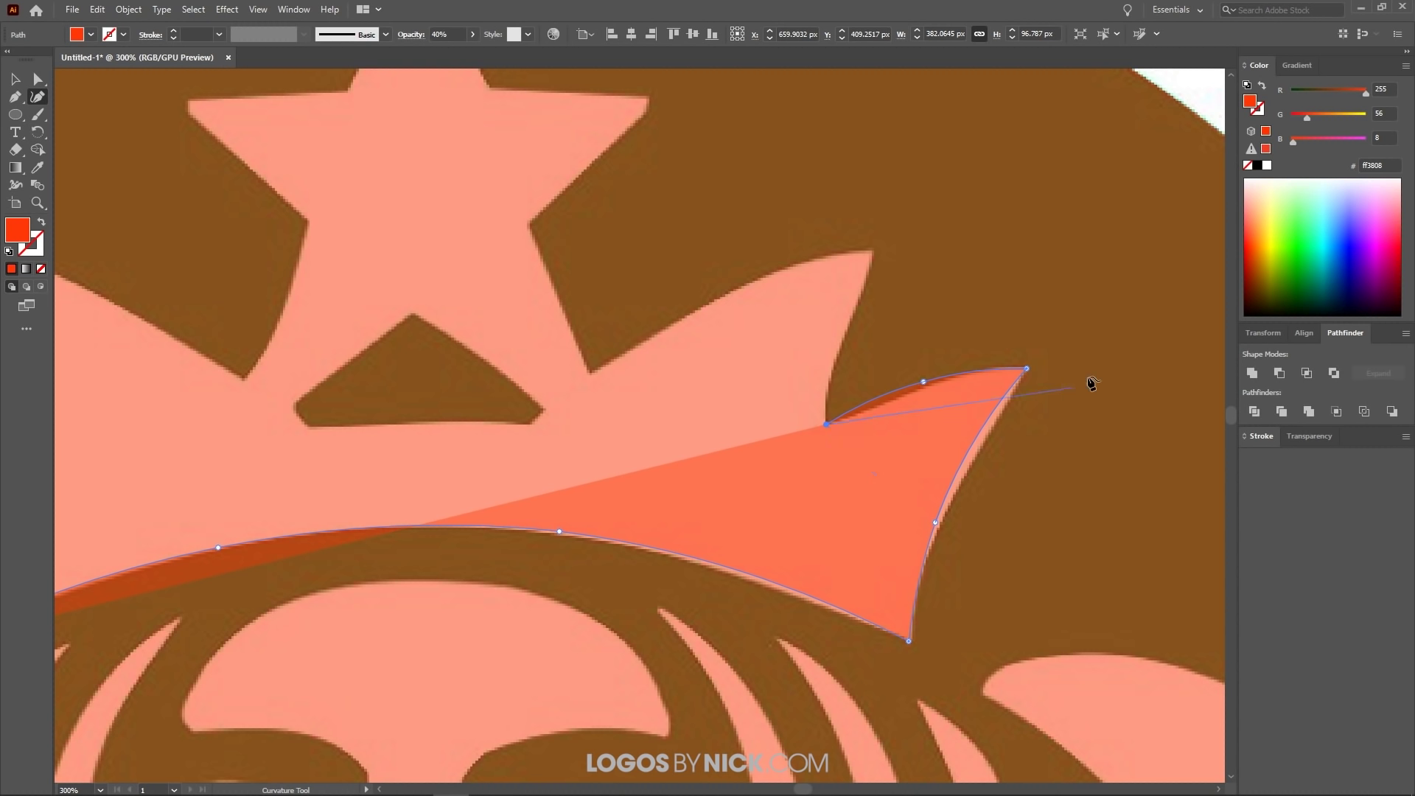
pyautogui.scroll(2, 965, 396)
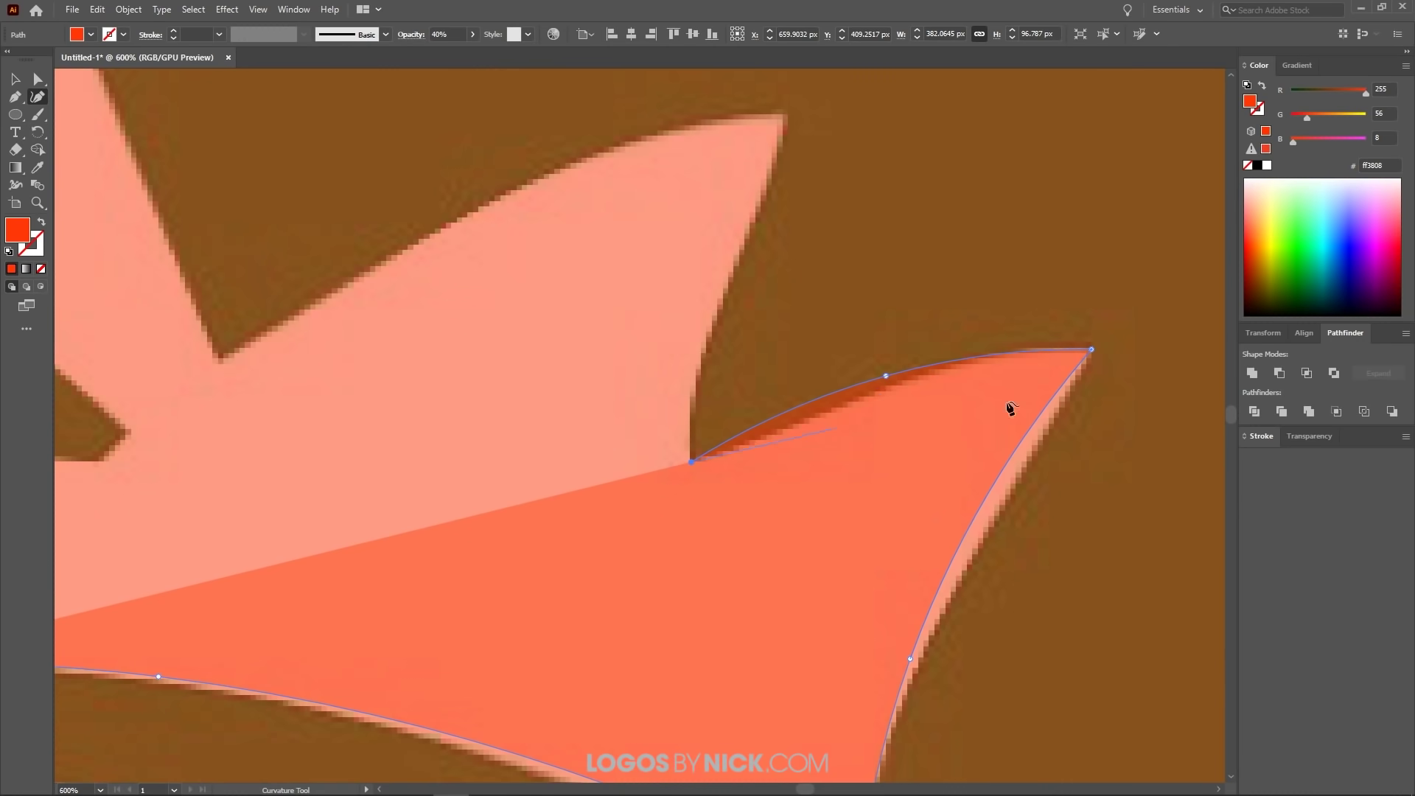
pyautogui.scroll(-1, 706, 438)
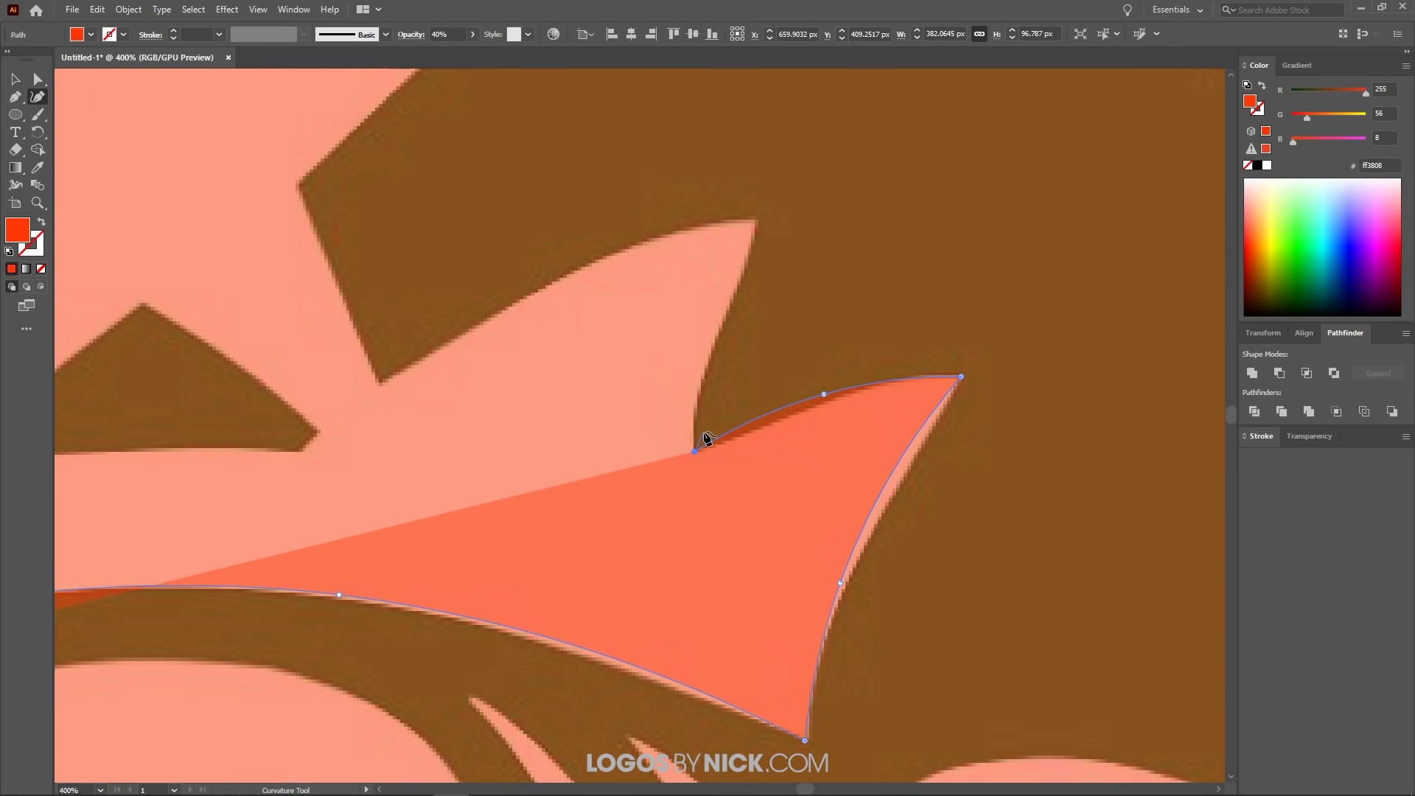
pyautogui.hotkey('ctrl', 'z')
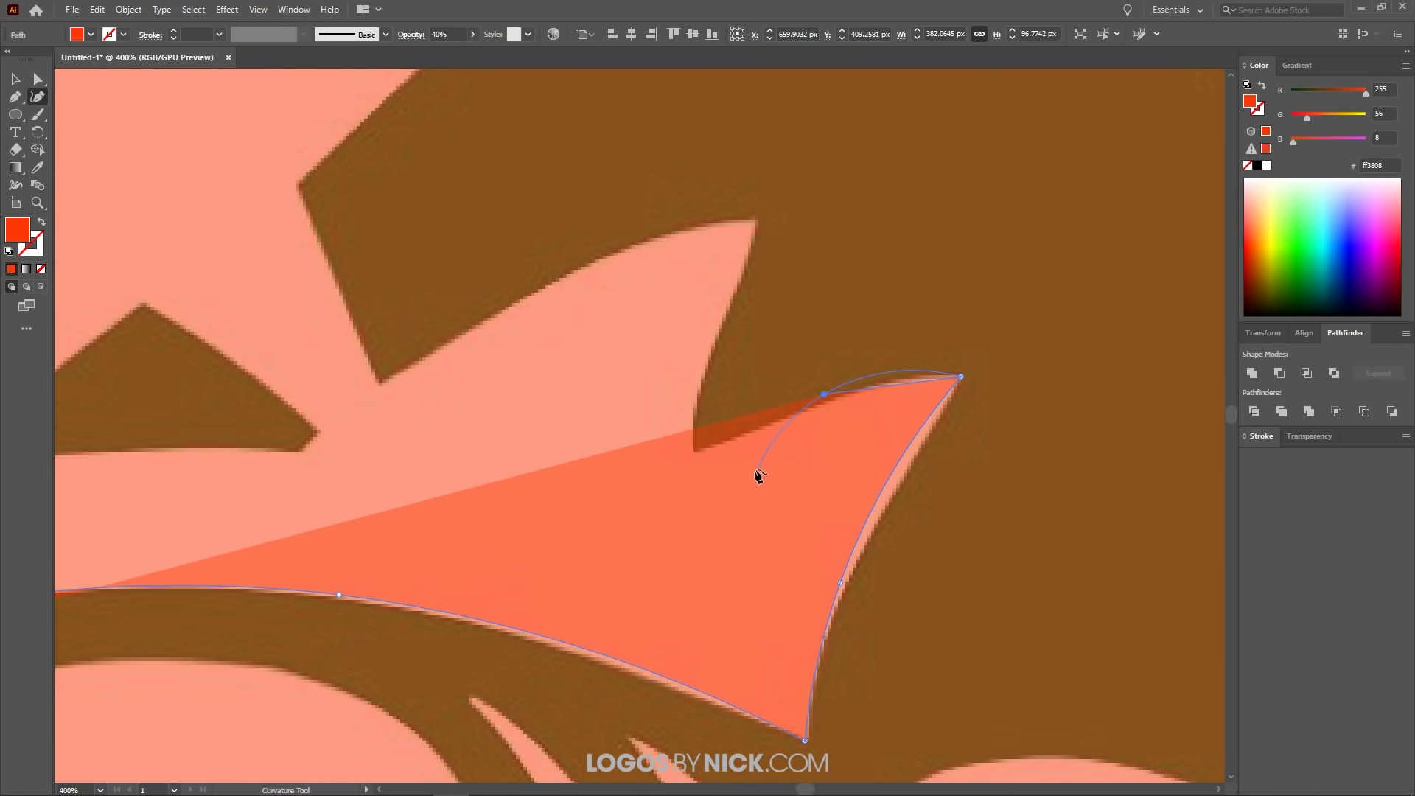
# Replace the point on the outer right spike's upper edge and add a corner point in the notch between the two right spikes
pyautogui.hotkey('ctrl', 'z')
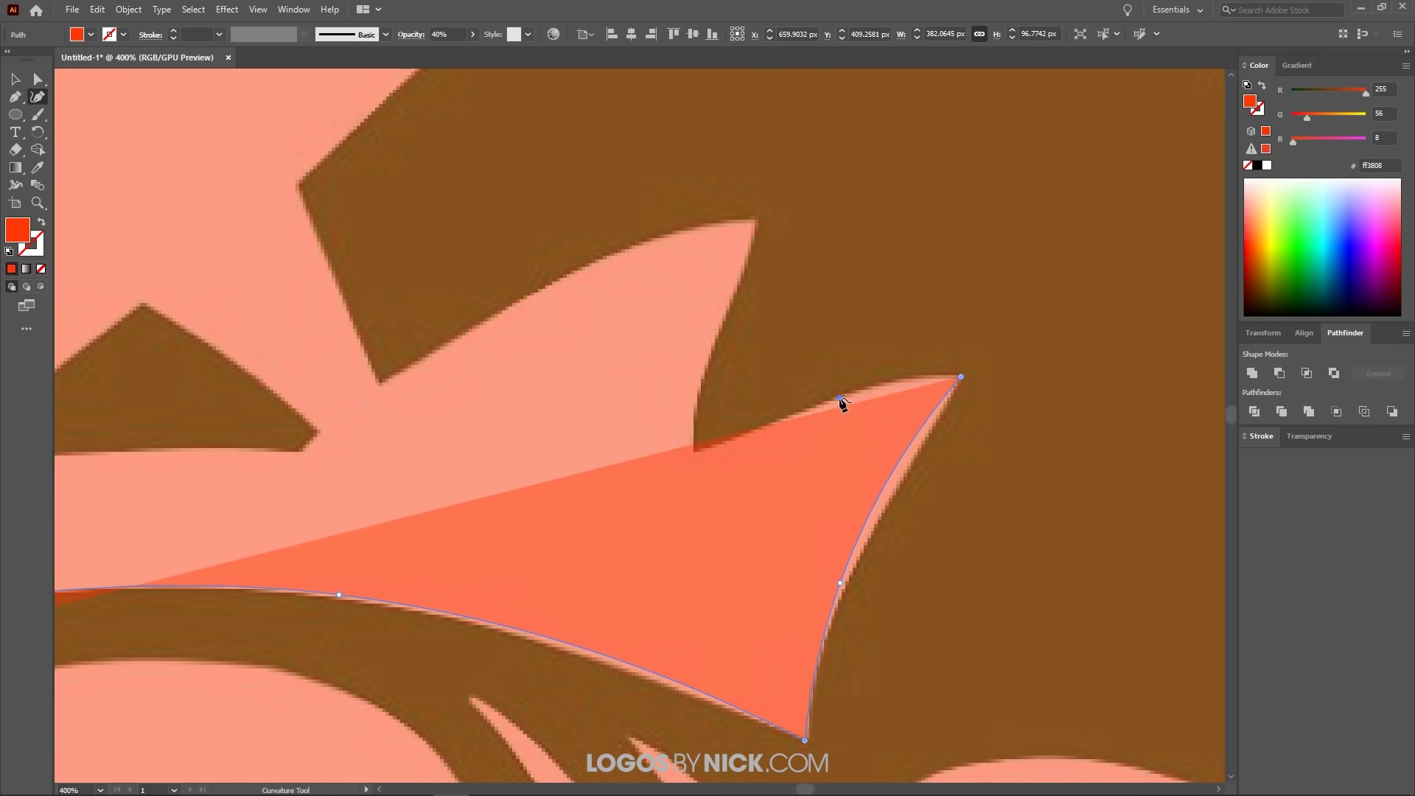
pyautogui.click(841, 398)
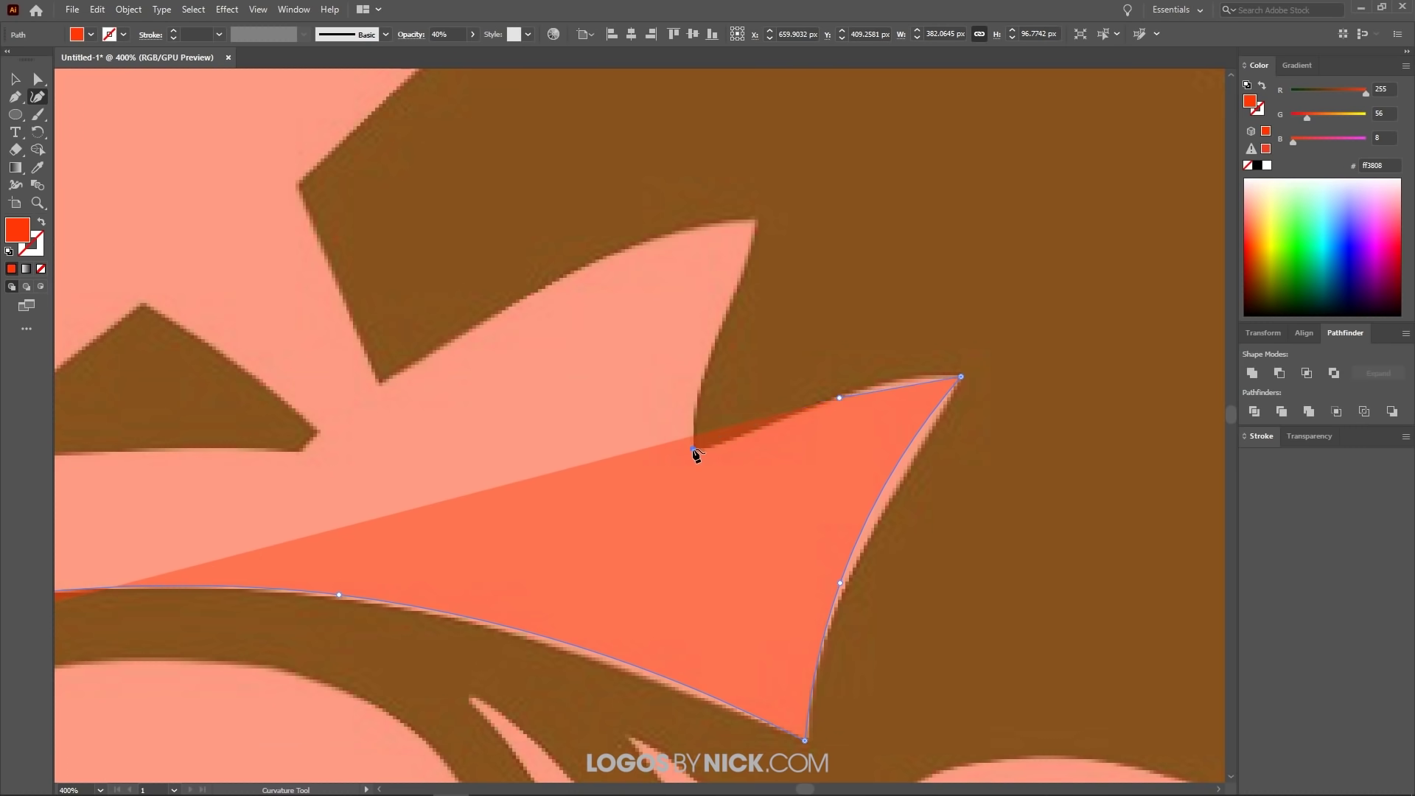
pyautogui.click(695, 451)
pyautogui.moveTo(673, 353); pyautogui.dragTo(733, 401)
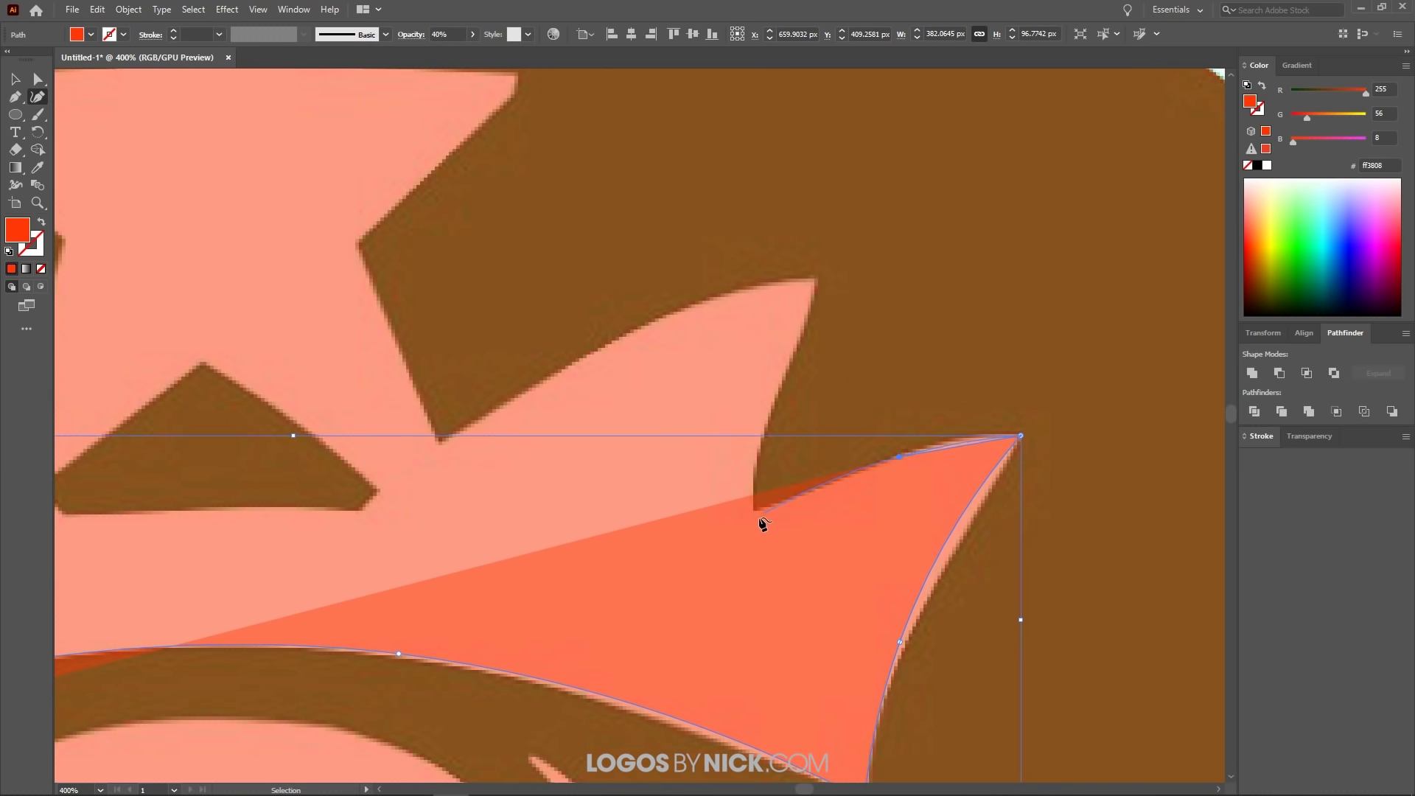
pyautogui.press('ctrl')
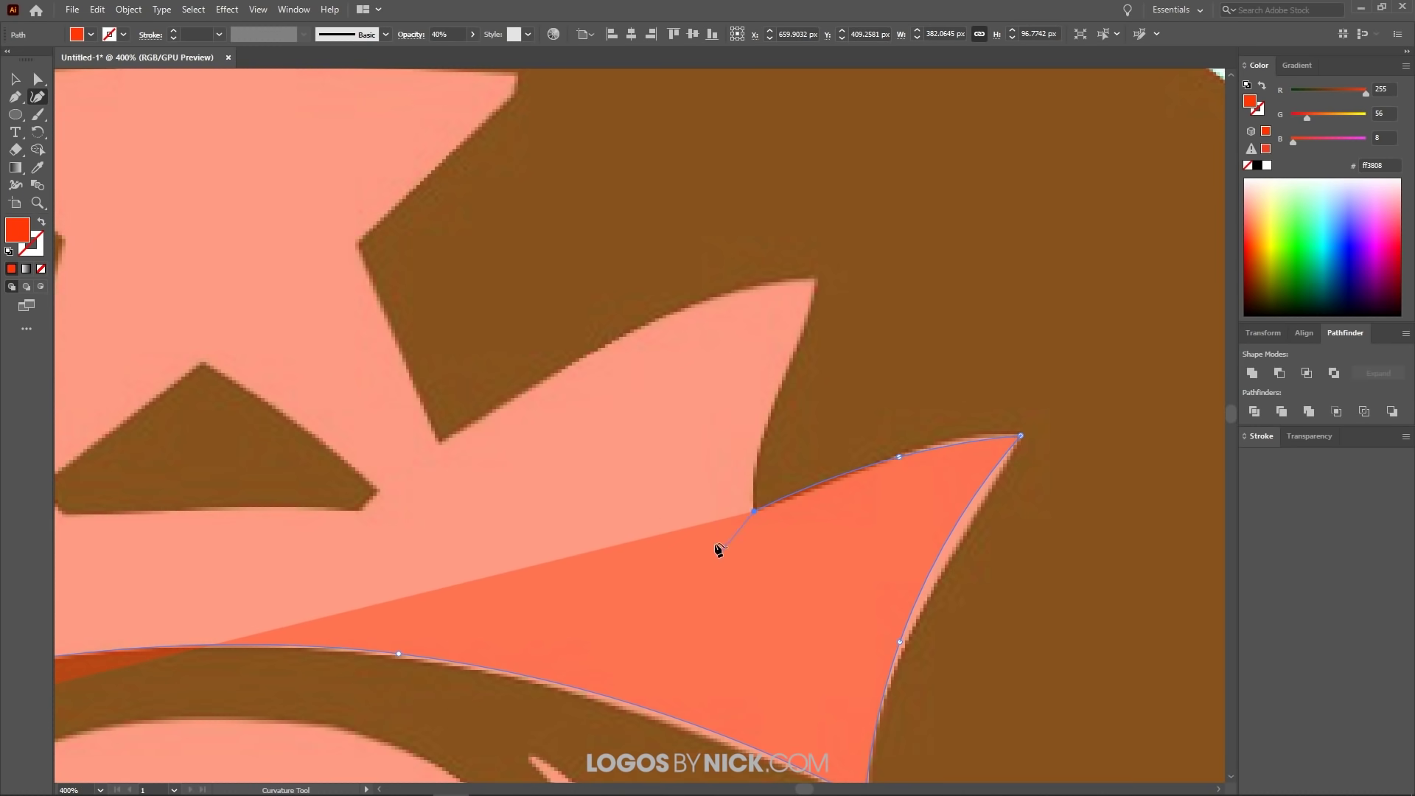
pyautogui.click(755, 509)
# Trace the inner right spike through its tip down to the notch beside the star, and continue to the star's lower right inner corner
pyautogui.click(772, 397)
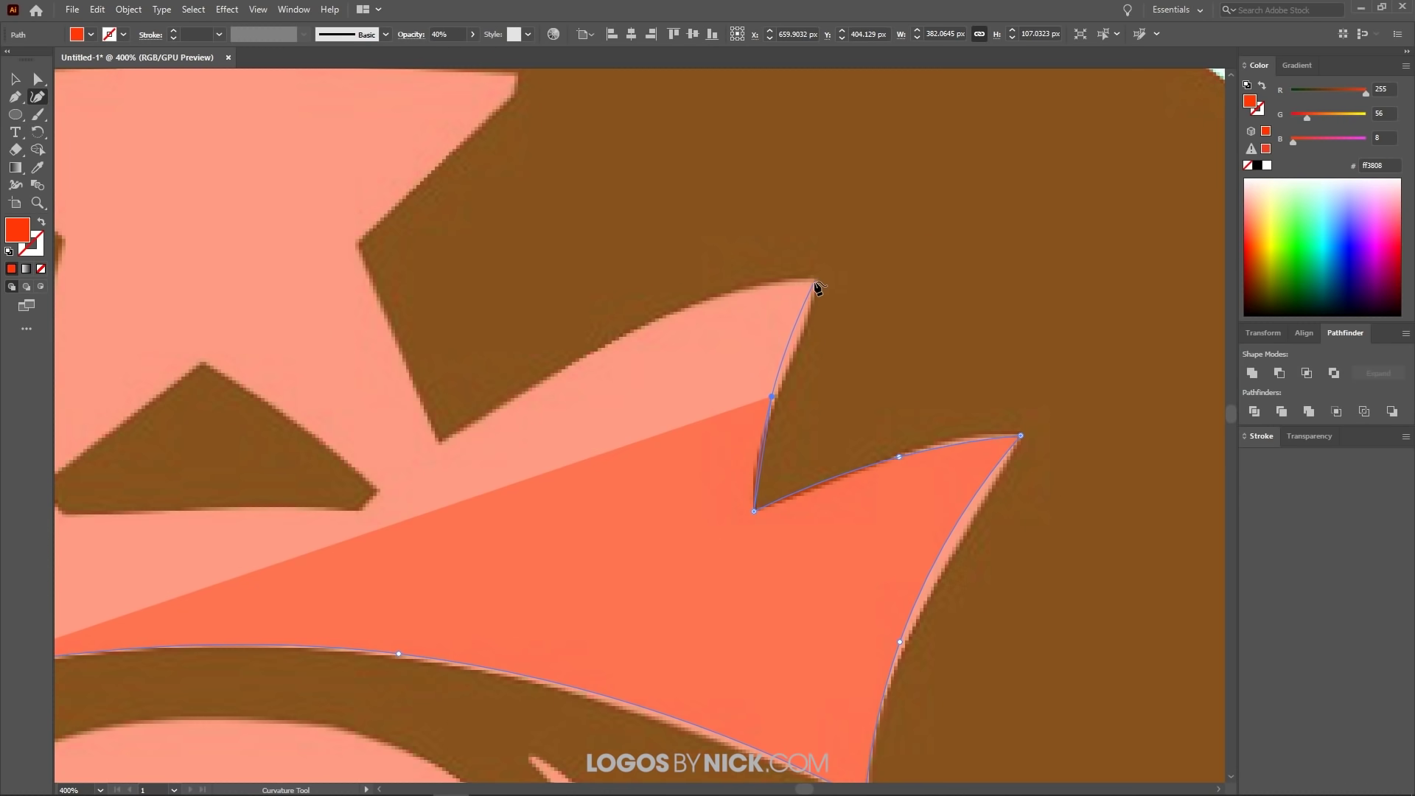
pyautogui.click(814, 281)
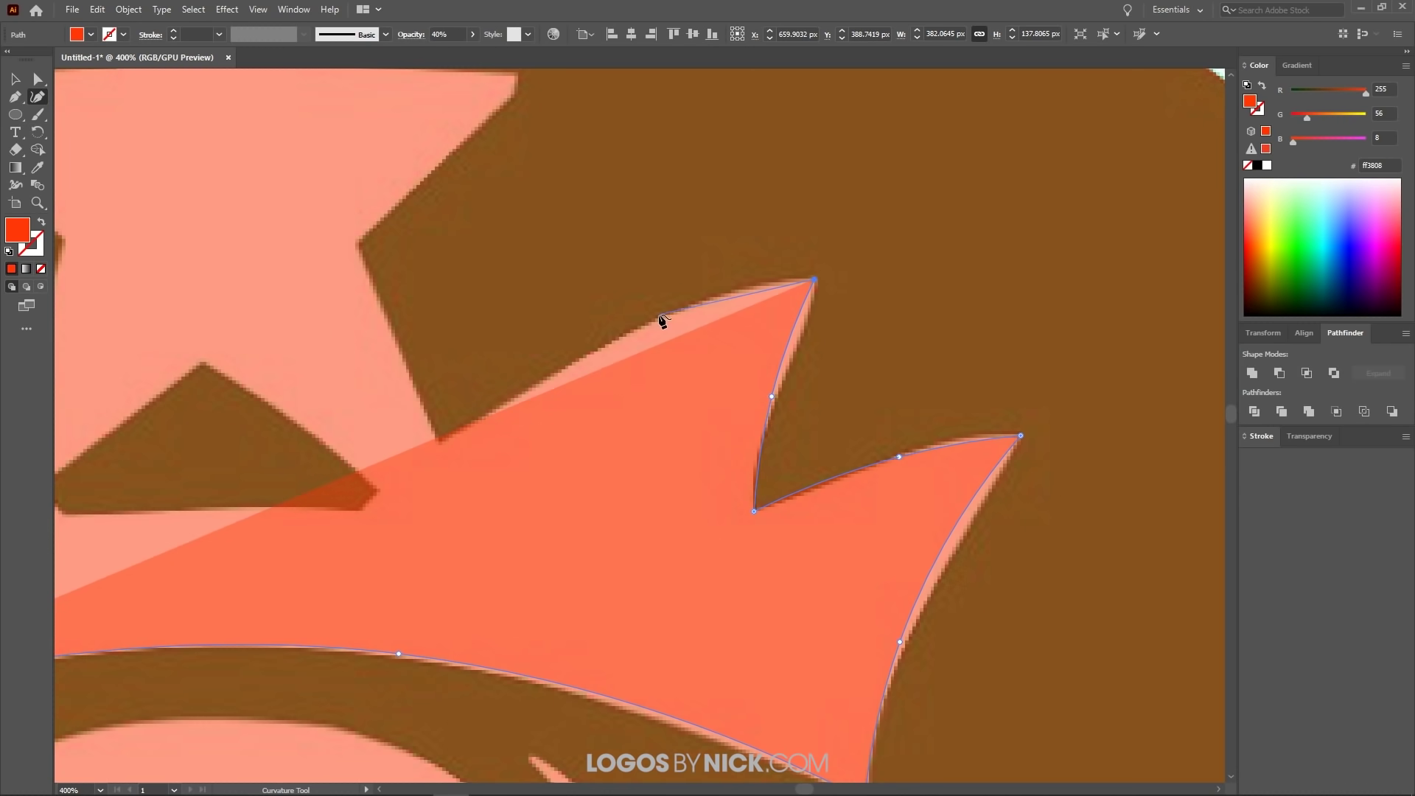
pyautogui.click(655, 317)
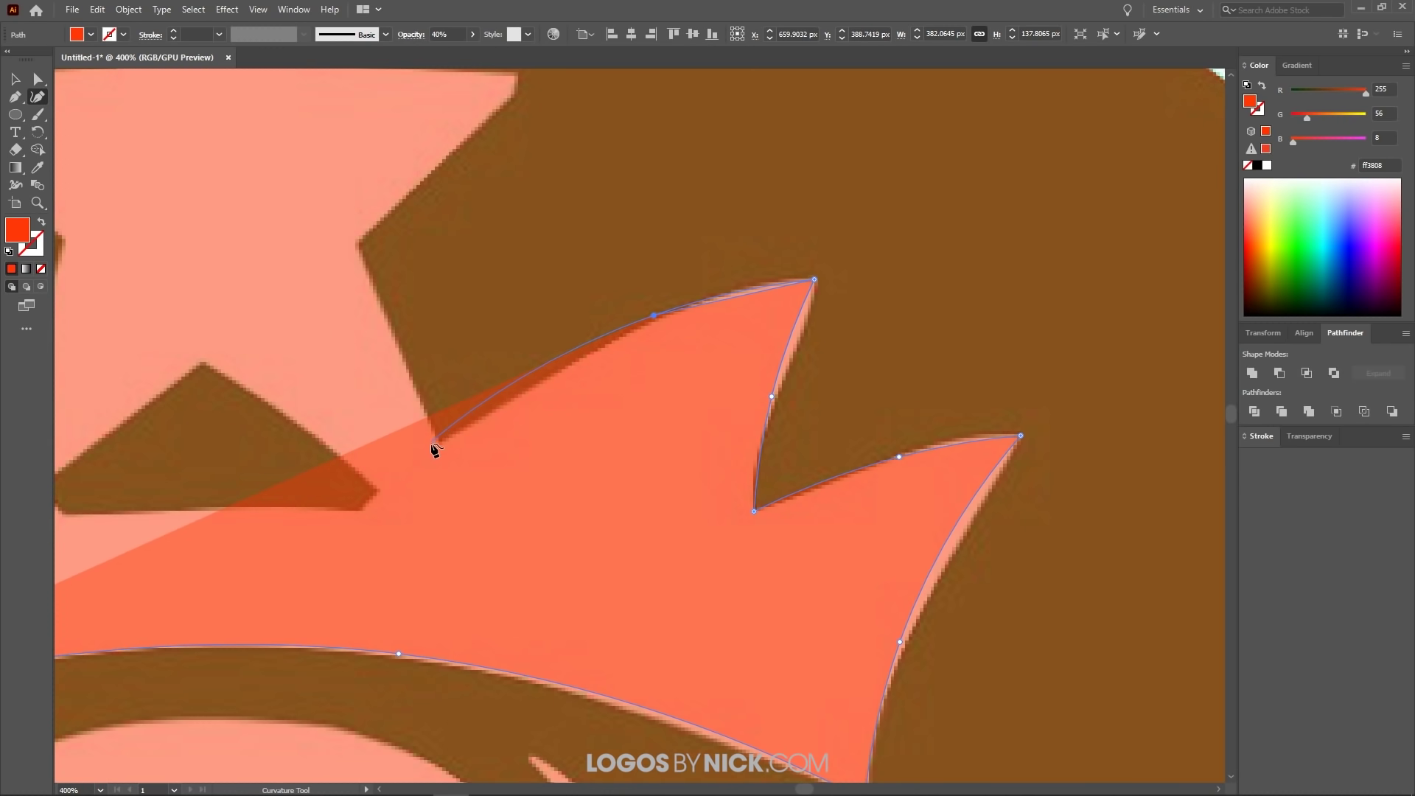
pyautogui.click(443, 446)
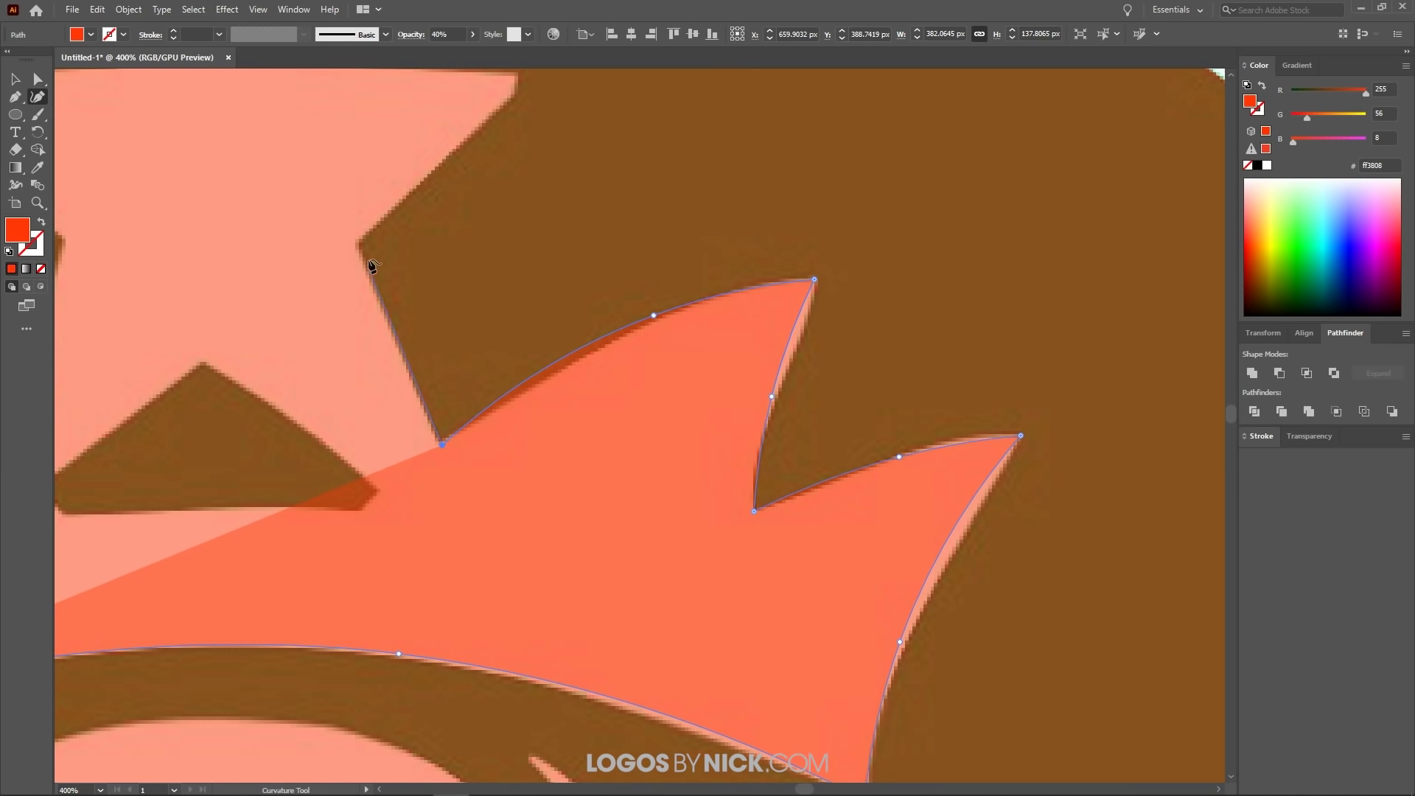
pyautogui.click(359, 244)
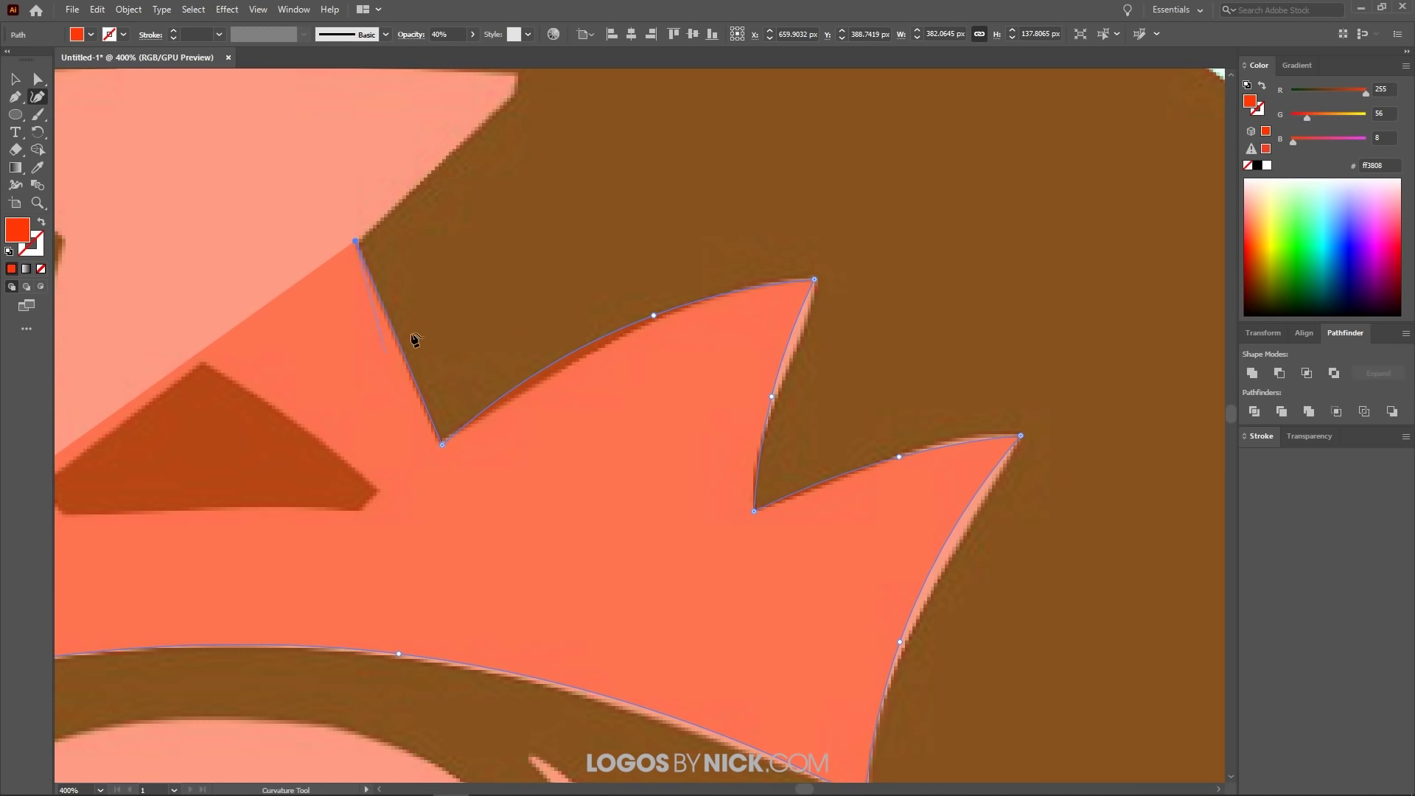
# Extend the crown path along the underside of the star's right arm, with a point at each corner of its blunt tip
pyautogui.moveTo(370, 187); pyautogui.dragTo(552, 455)
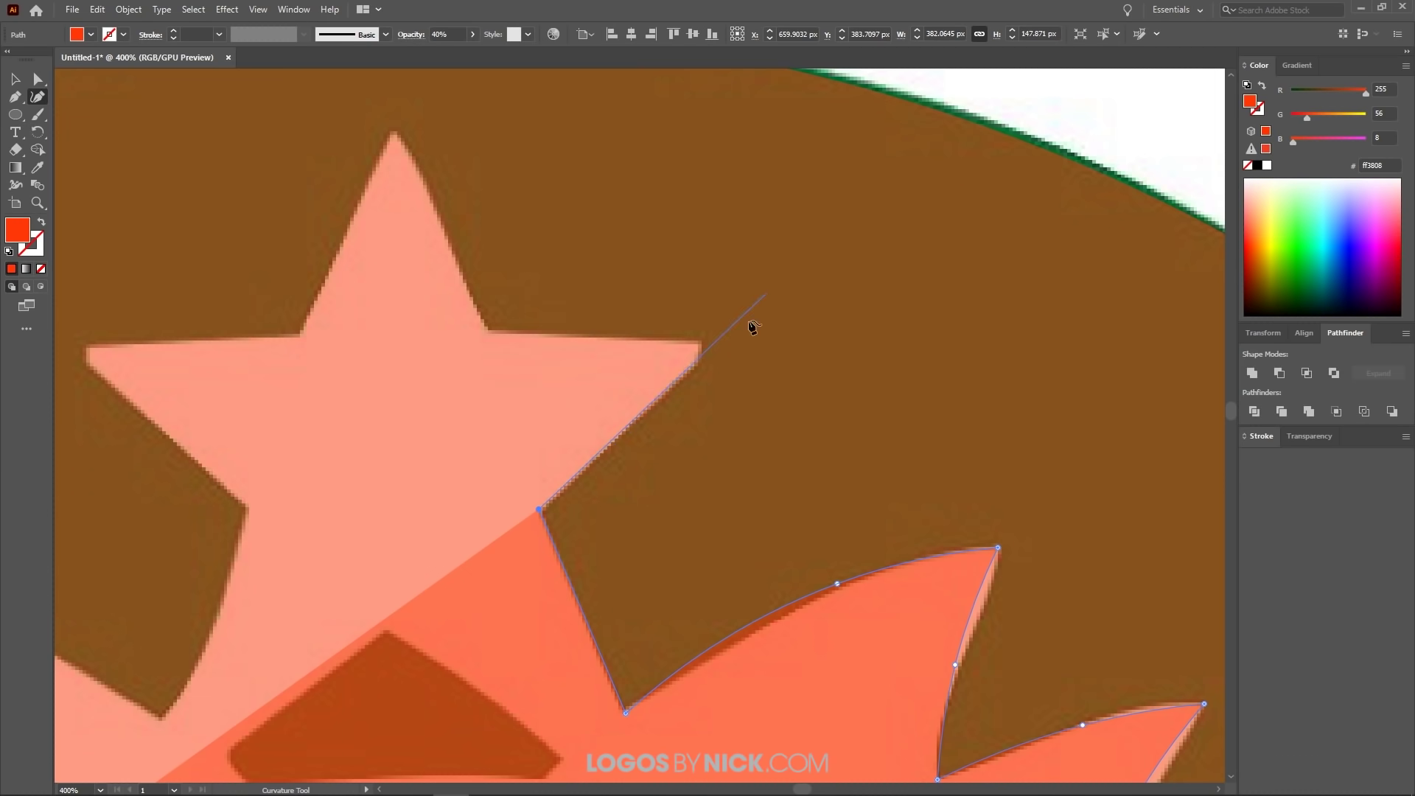
pyautogui.click(698, 361)
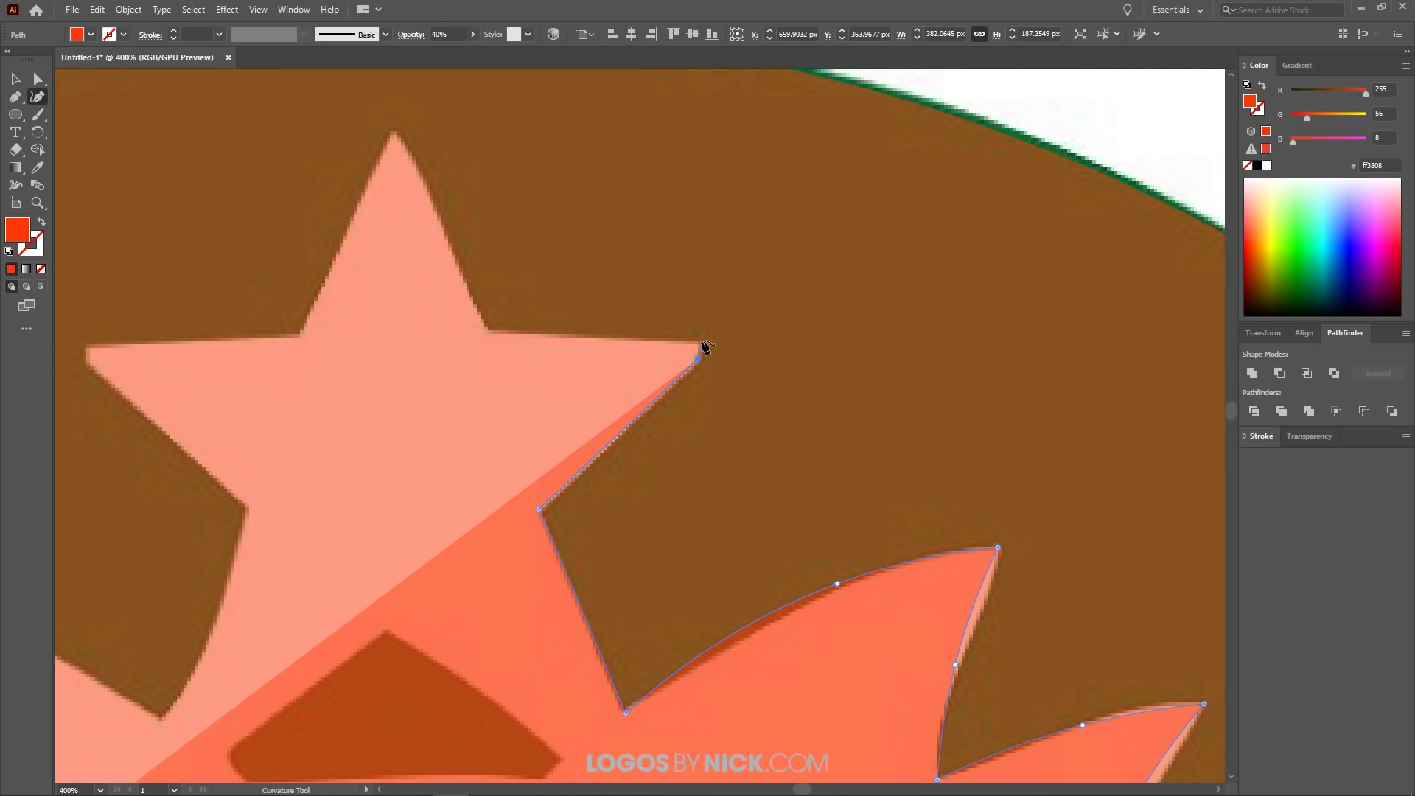
pyautogui.click(702, 340)
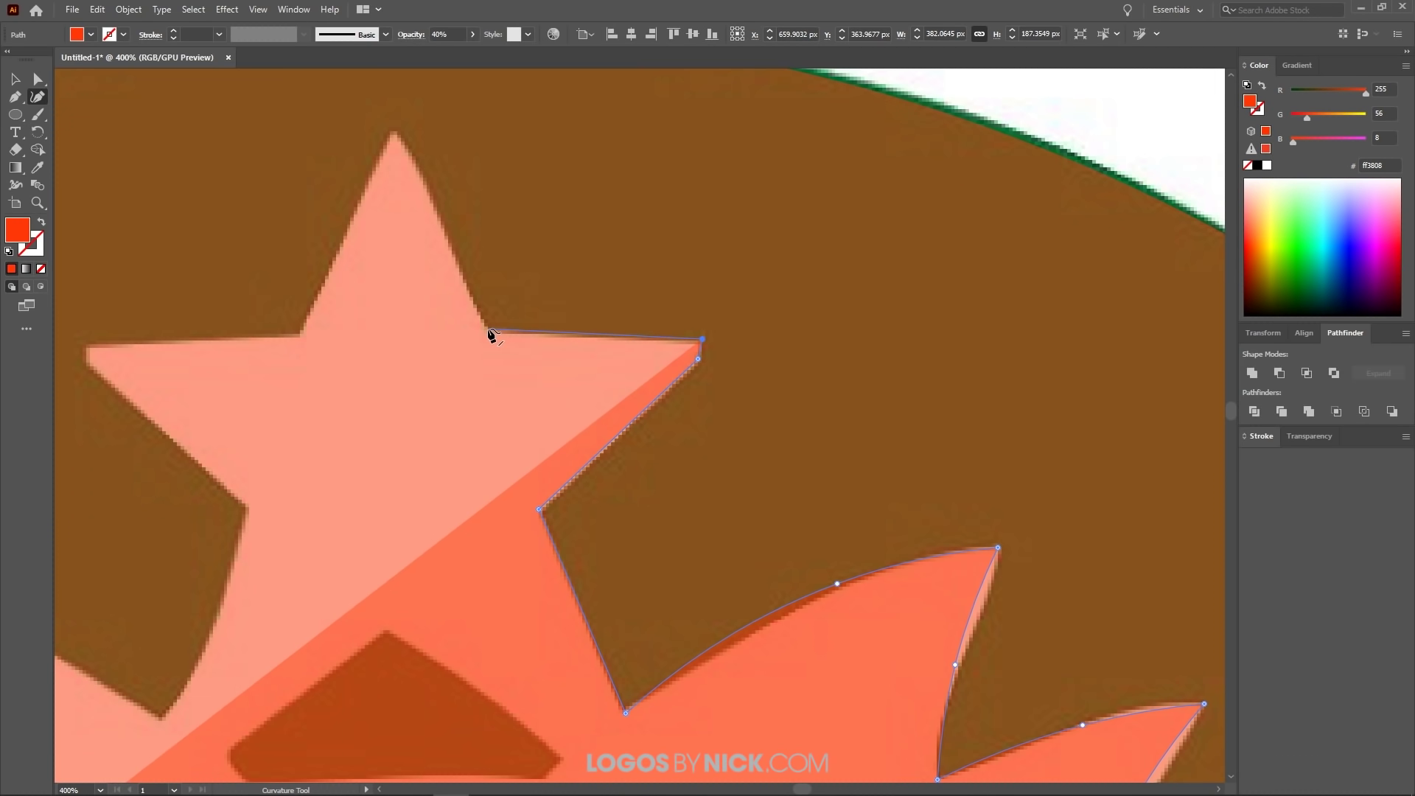
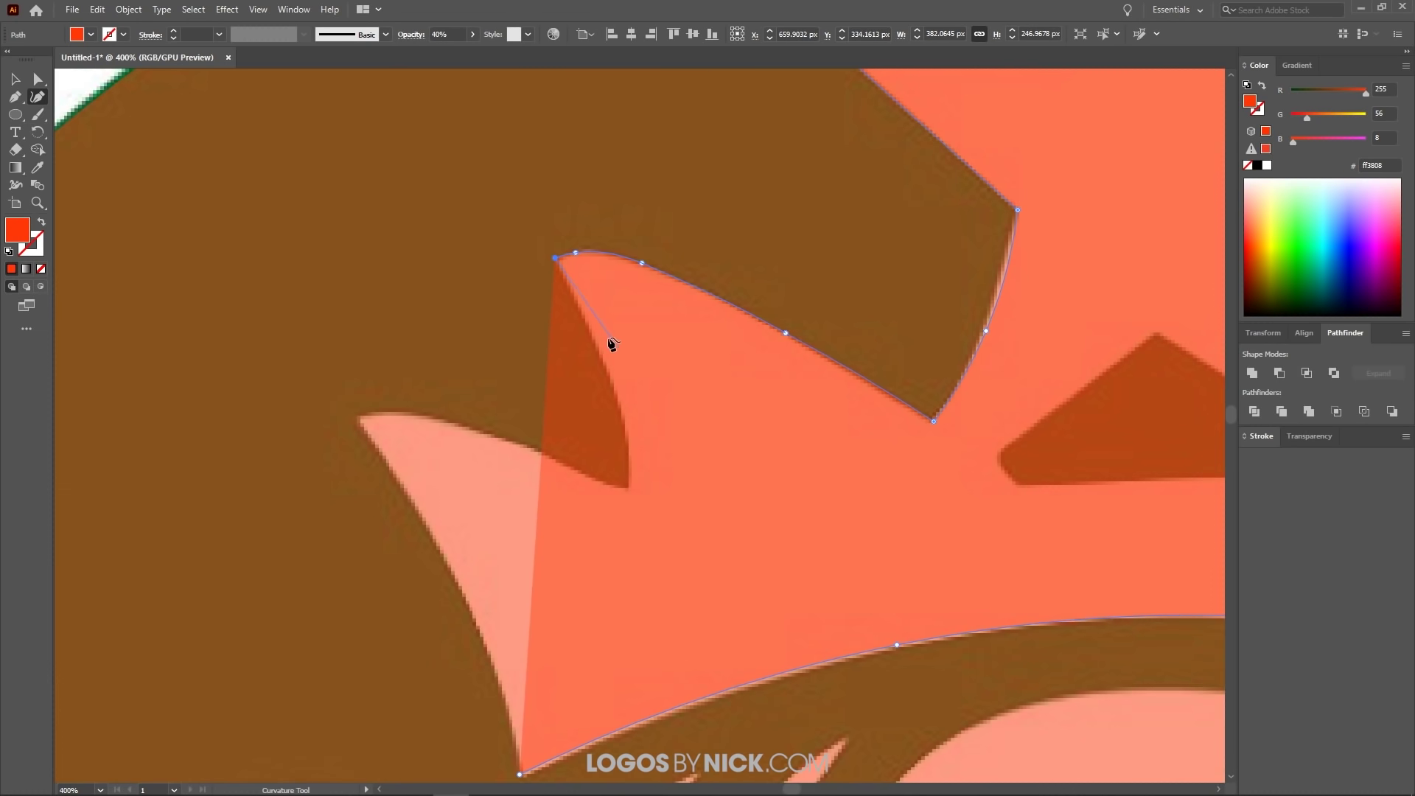
# Trace the outer edge of the crown's inner left spike down to the notch between the two left spikes
pyautogui.click(591, 333)
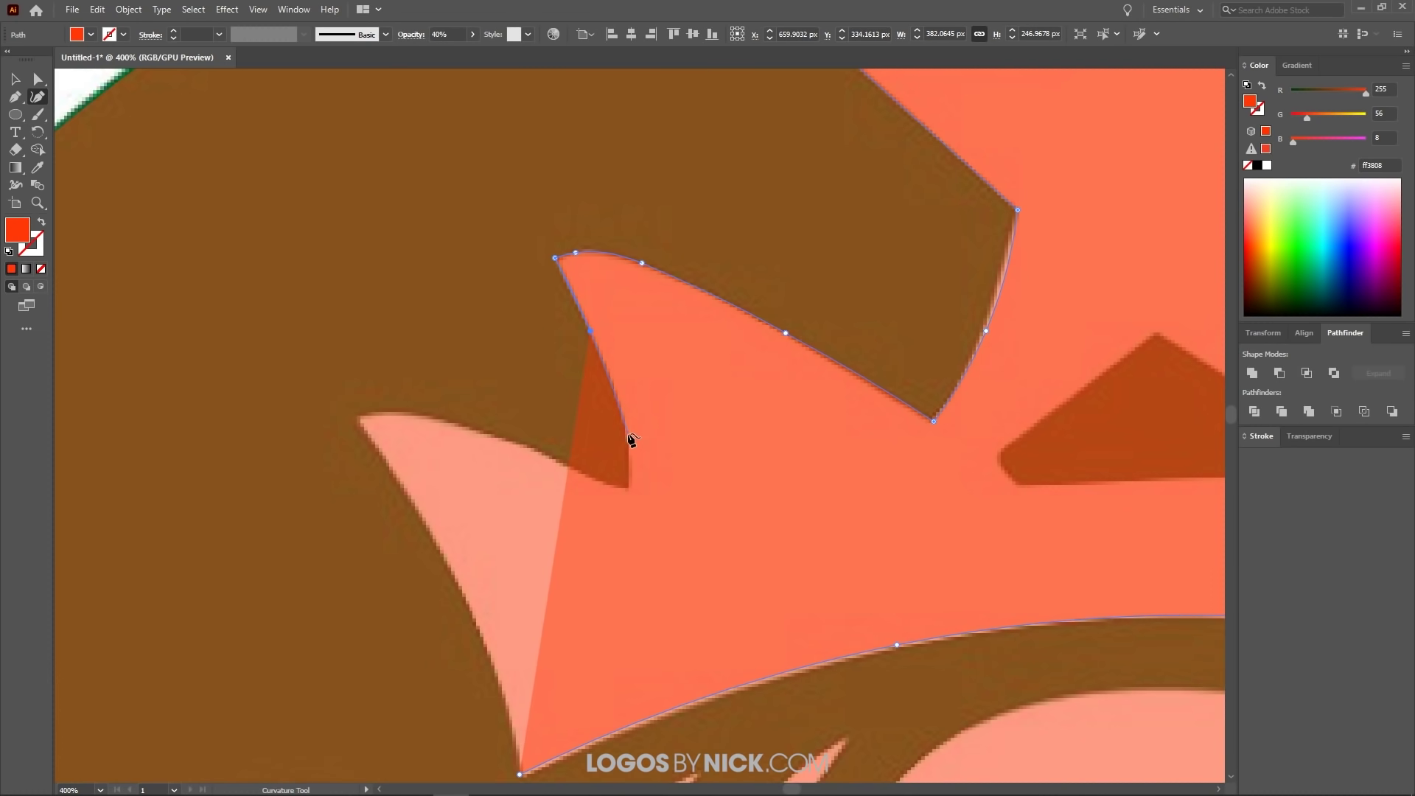
pyautogui.click(627, 434)
pyautogui.click(630, 490)
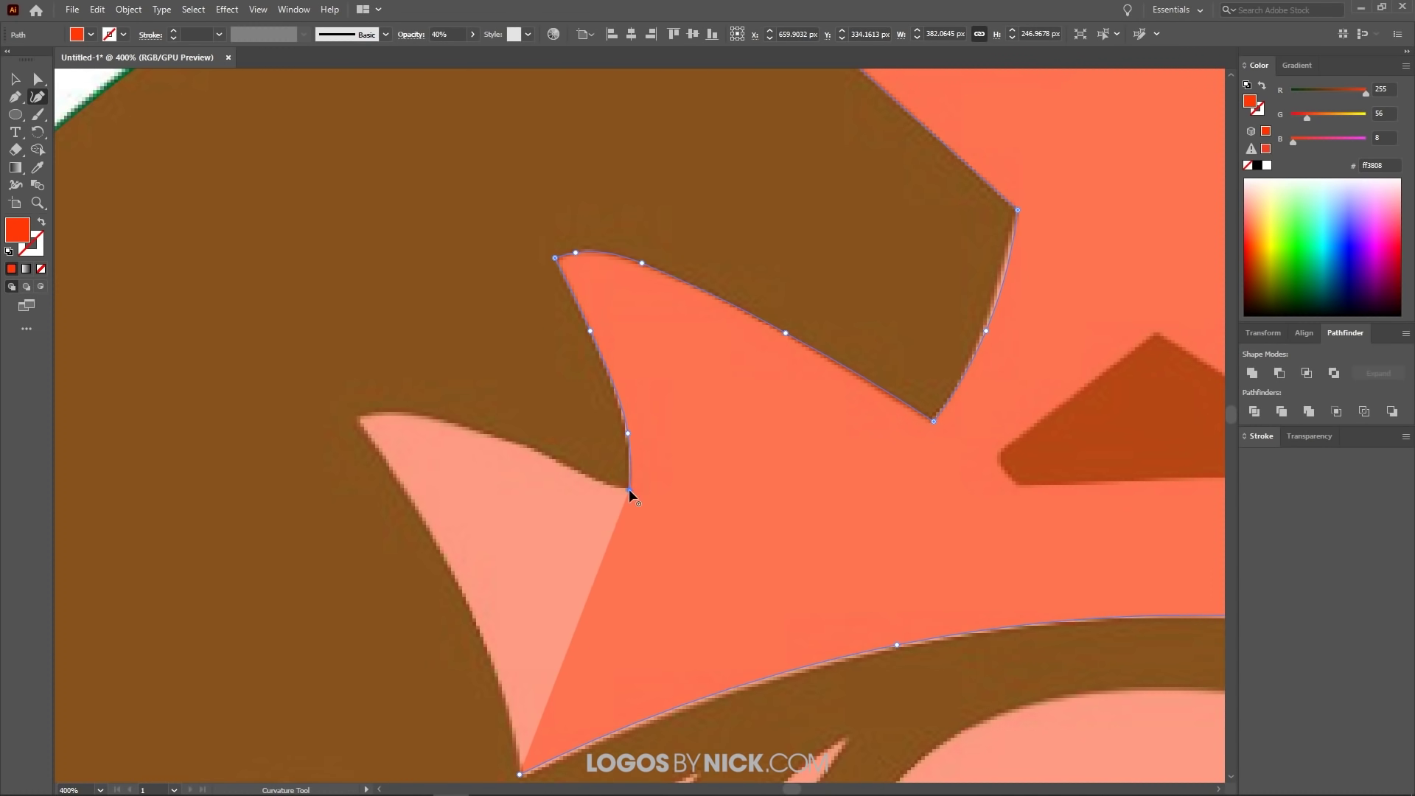
# Trace the outer left spike over its tip and down its outer side, closing the crown path at its lower left corner
pyautogui.click(522, 445)
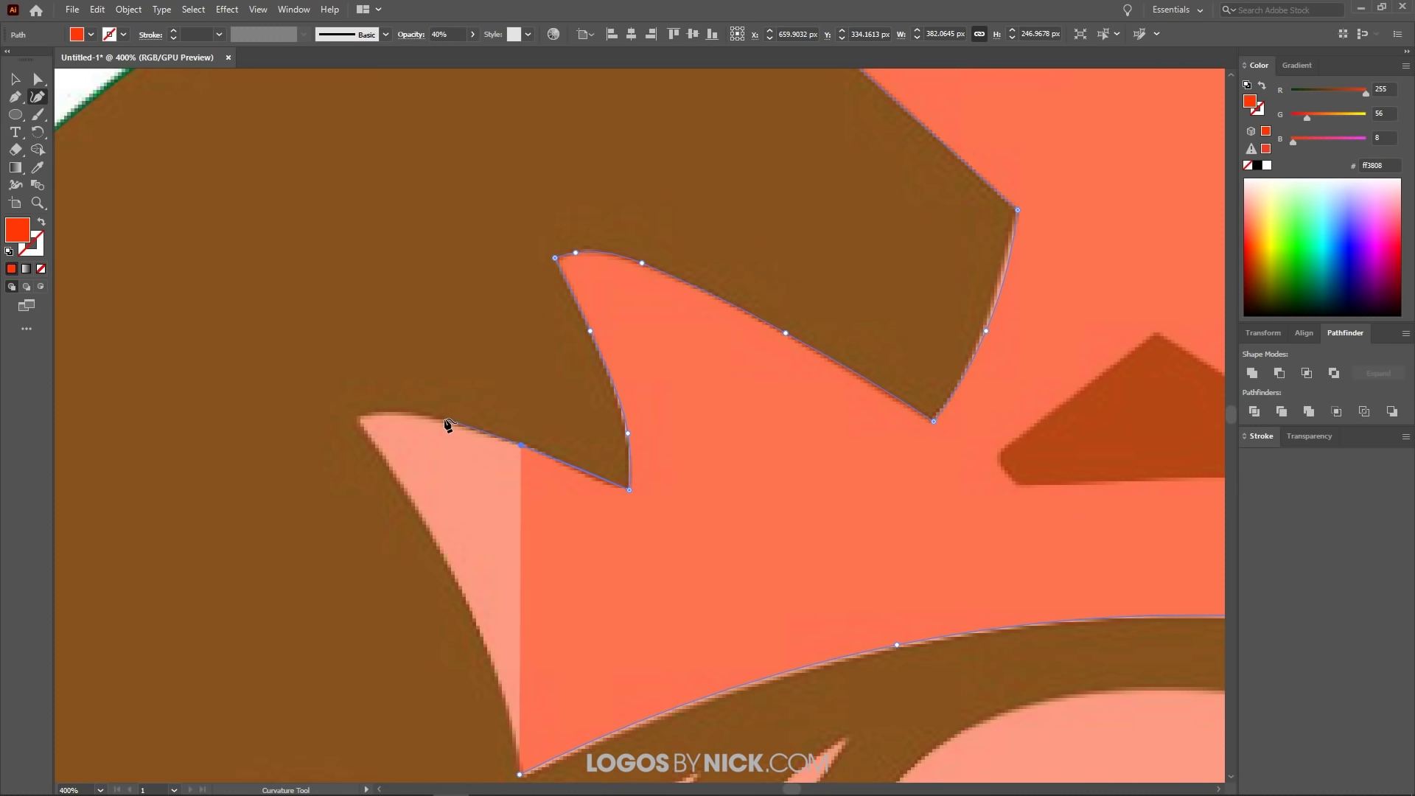
pyautogui.click(445, 419)
pyautogui.click(355, 417)
pyautogui.scroll(-3, 572, 407)
pyautogui.click(475, 433)
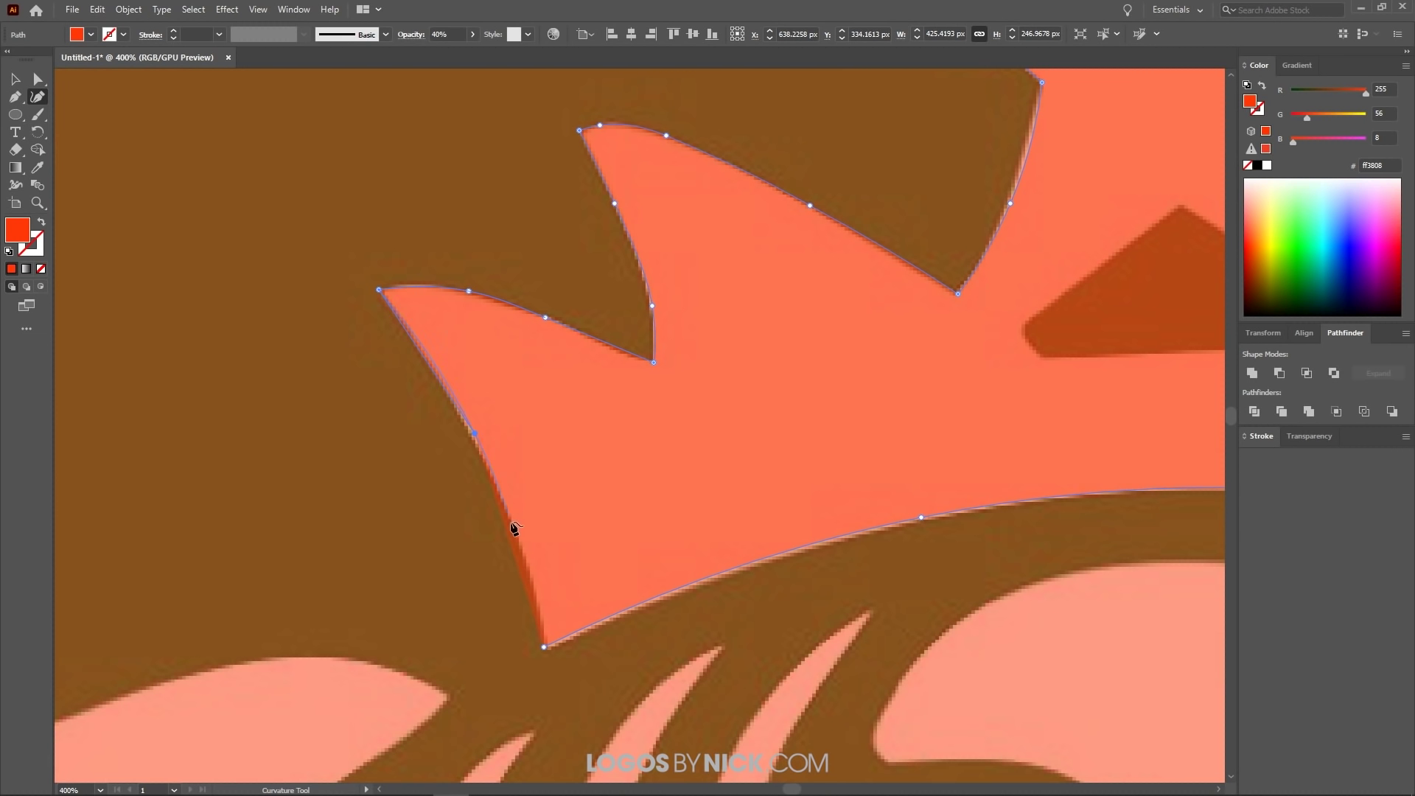
pyautogui.click(545, 647)
pyautogui.click(545, 647)
pyautogui.scroll(-2, 508, 544)
pyautogui.scroll(-2, 805, 504)
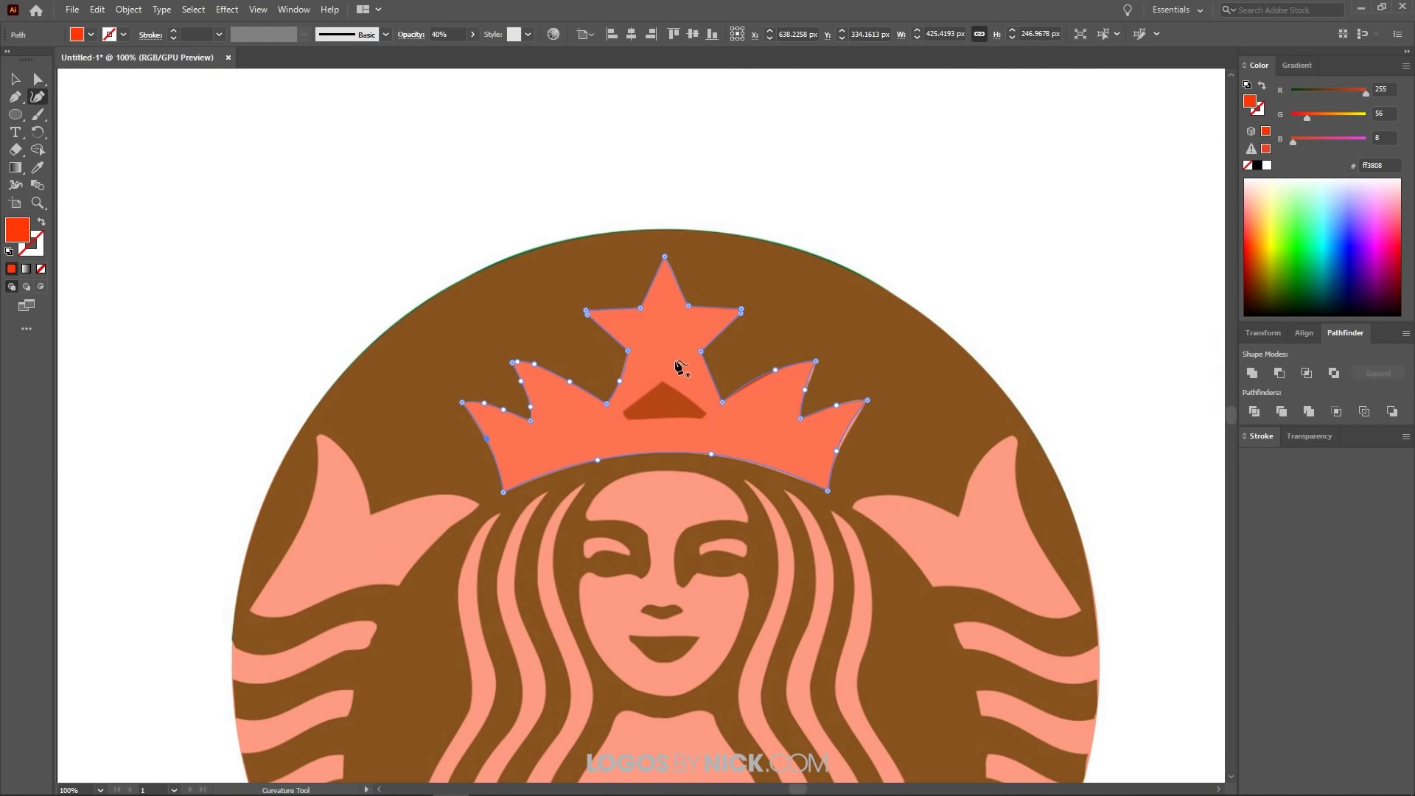
# Select the crown shape together with the circle and subtract the crown from it with Minus Front
pyautogui.click(12, 85)
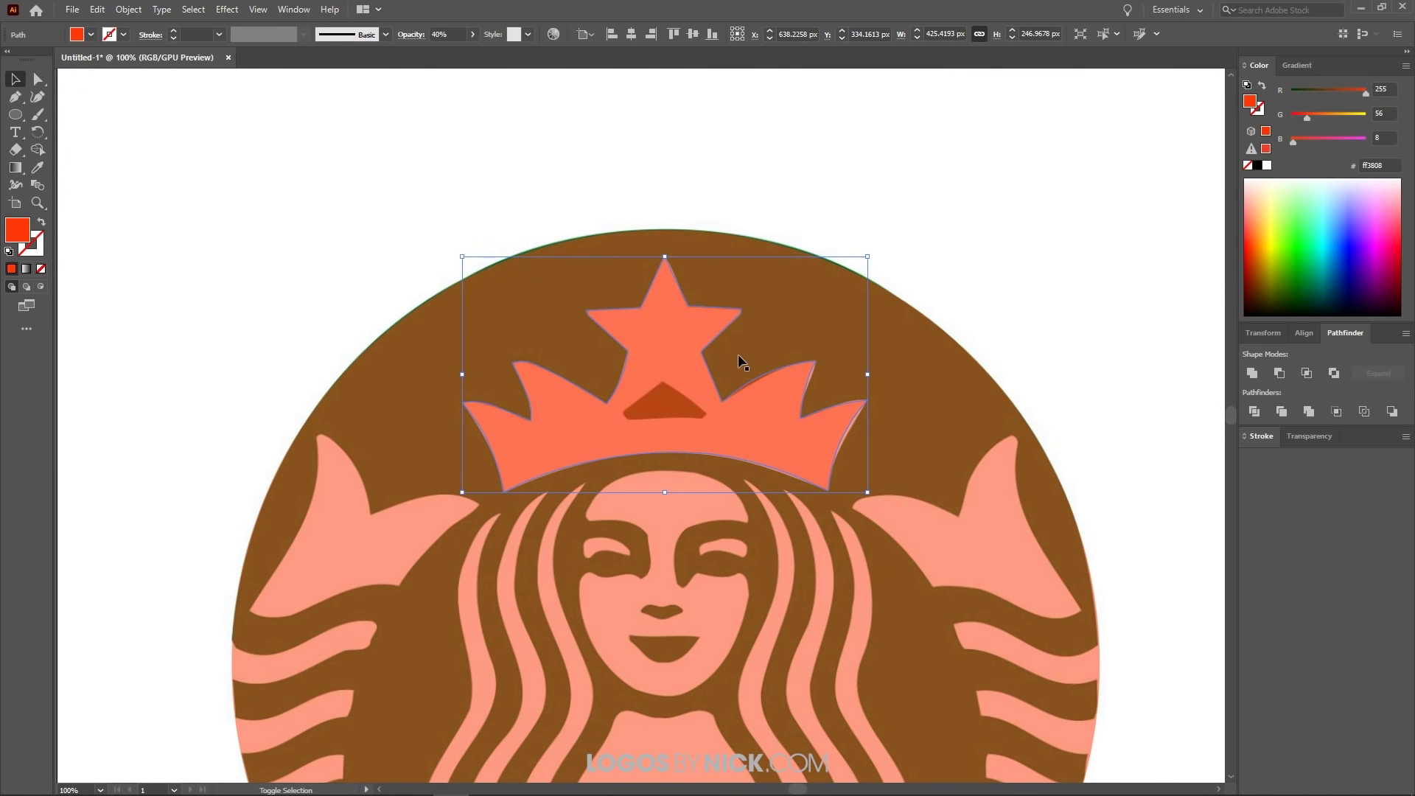
pyautogui.keyDown('shift'); pyautogui.click(793, 290); pyautogui.keyUp('shift')
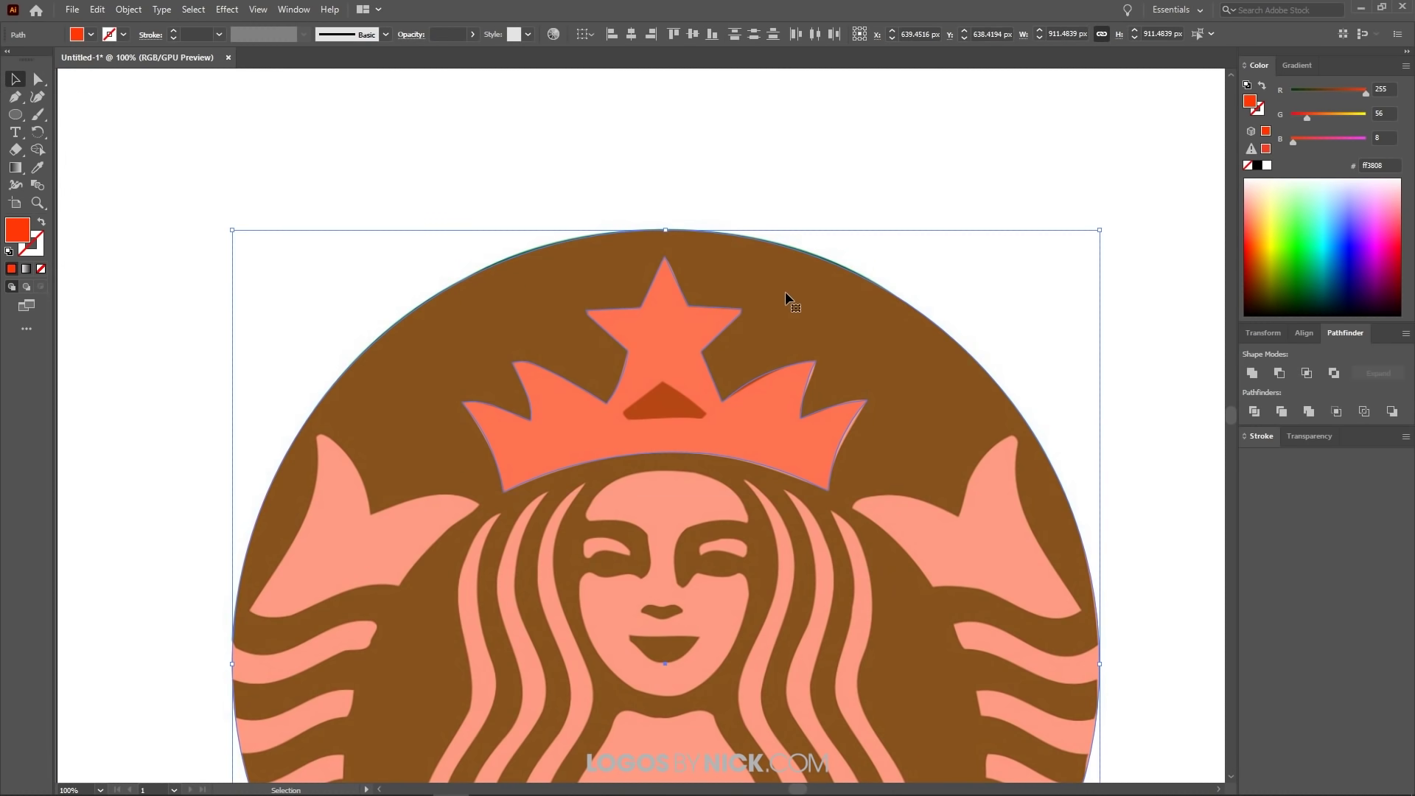
pyautogui.click(1280, 374)
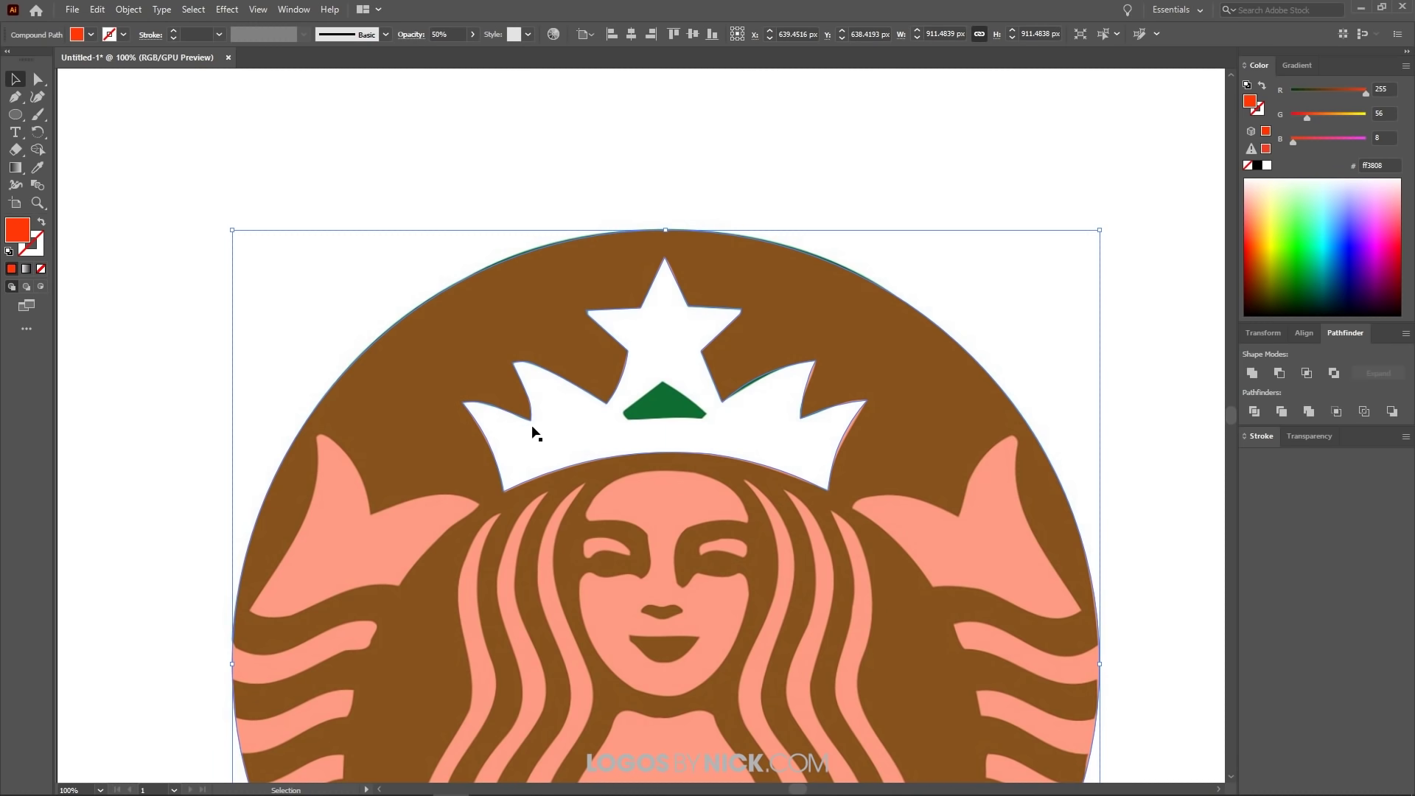
# Move the cut-out circle off the artboard to inspect the crown-shaped hole, and undo the move
pyautogui.scroll(-2, 851, 391)
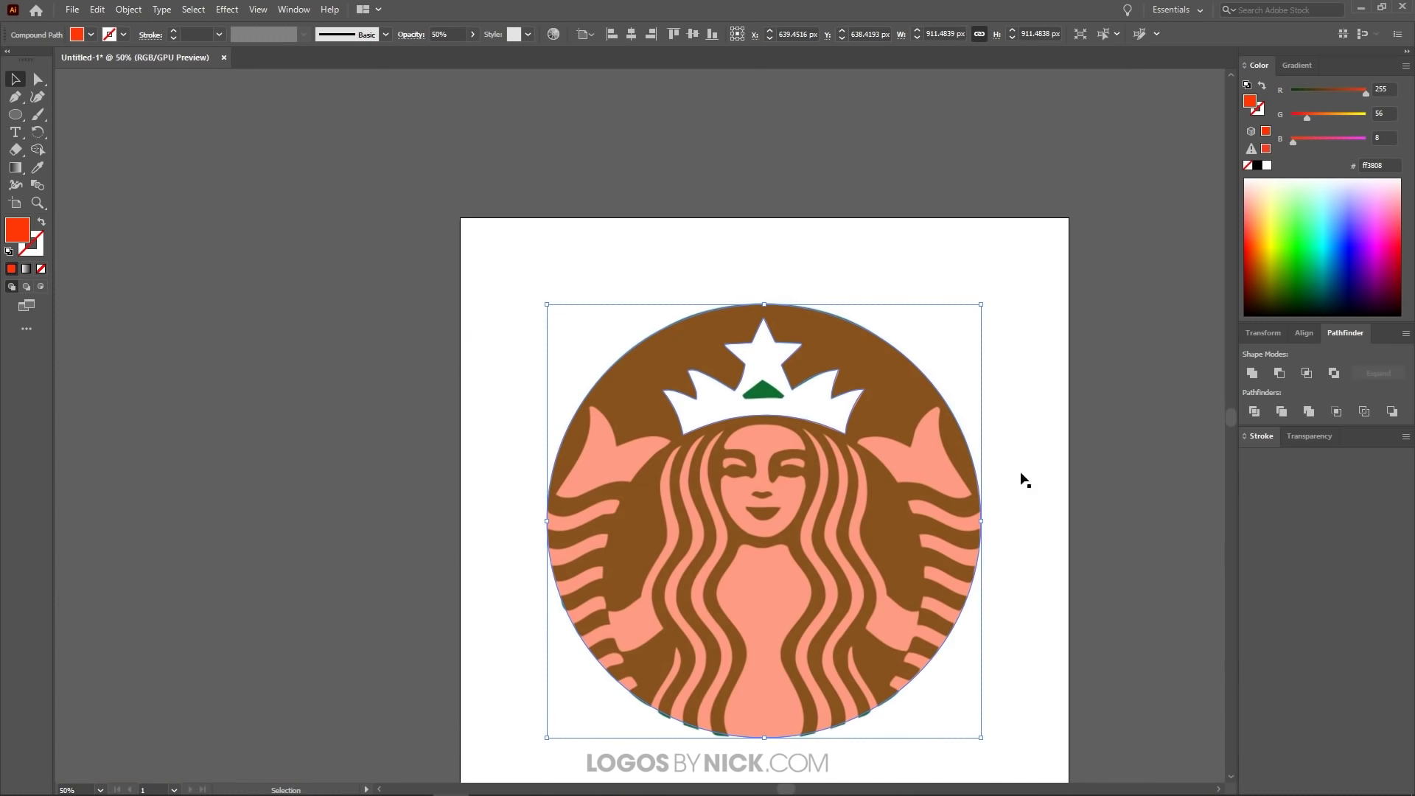
pyautogui.moveTo(970, 486); pyautogui.dragTo(361, 408)
pyautogui.click(395, 227)
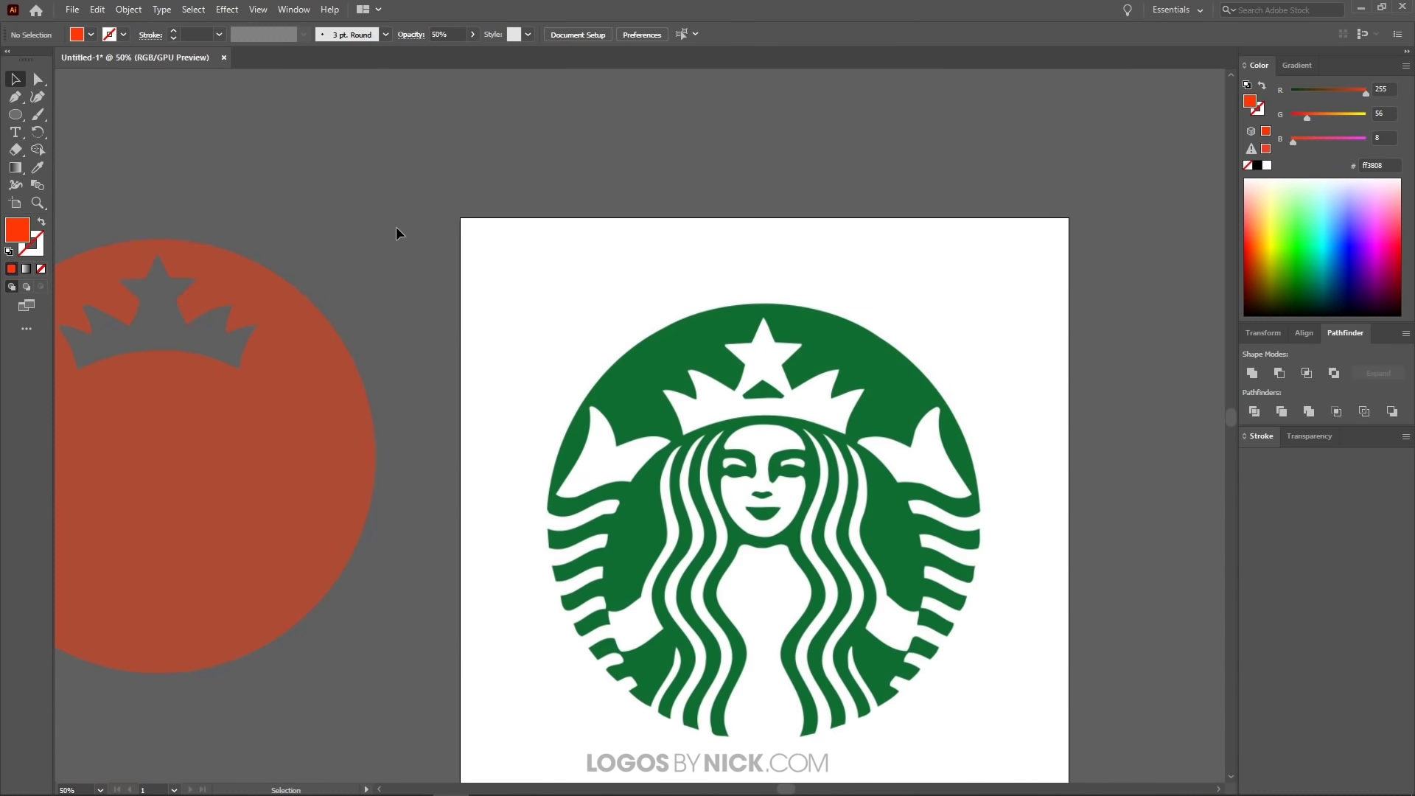
pyautogui.moveTo(252, 278); pyautogui.dragTo(521, 310)
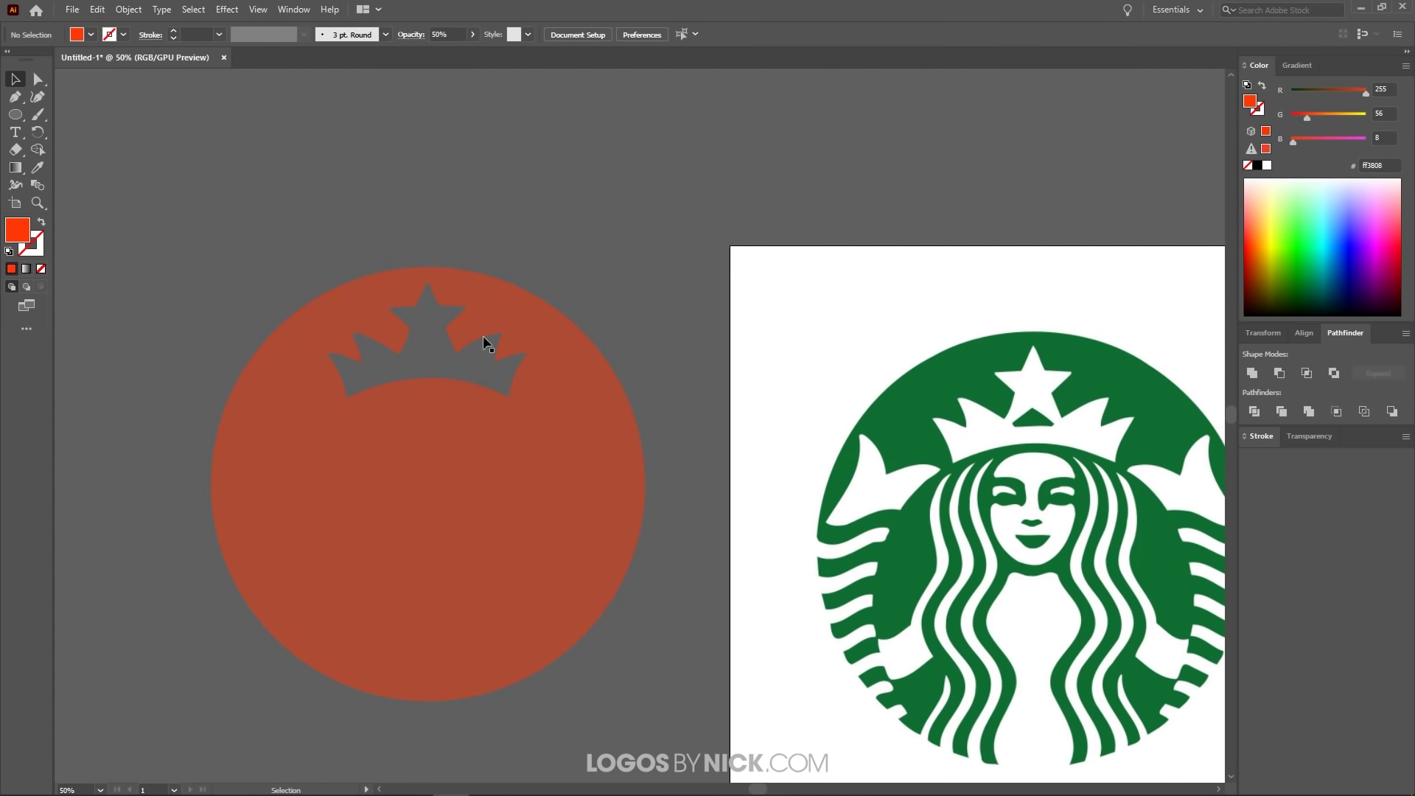
pyautogui.hotkey('ctrl', 'z')
pyautogui.press('v')
# Trace the green triangle inside the crown with the Curvature tool as a closed shape about 88 px wide and 40 px high
pyautogui.scroll(6, 840, 446)
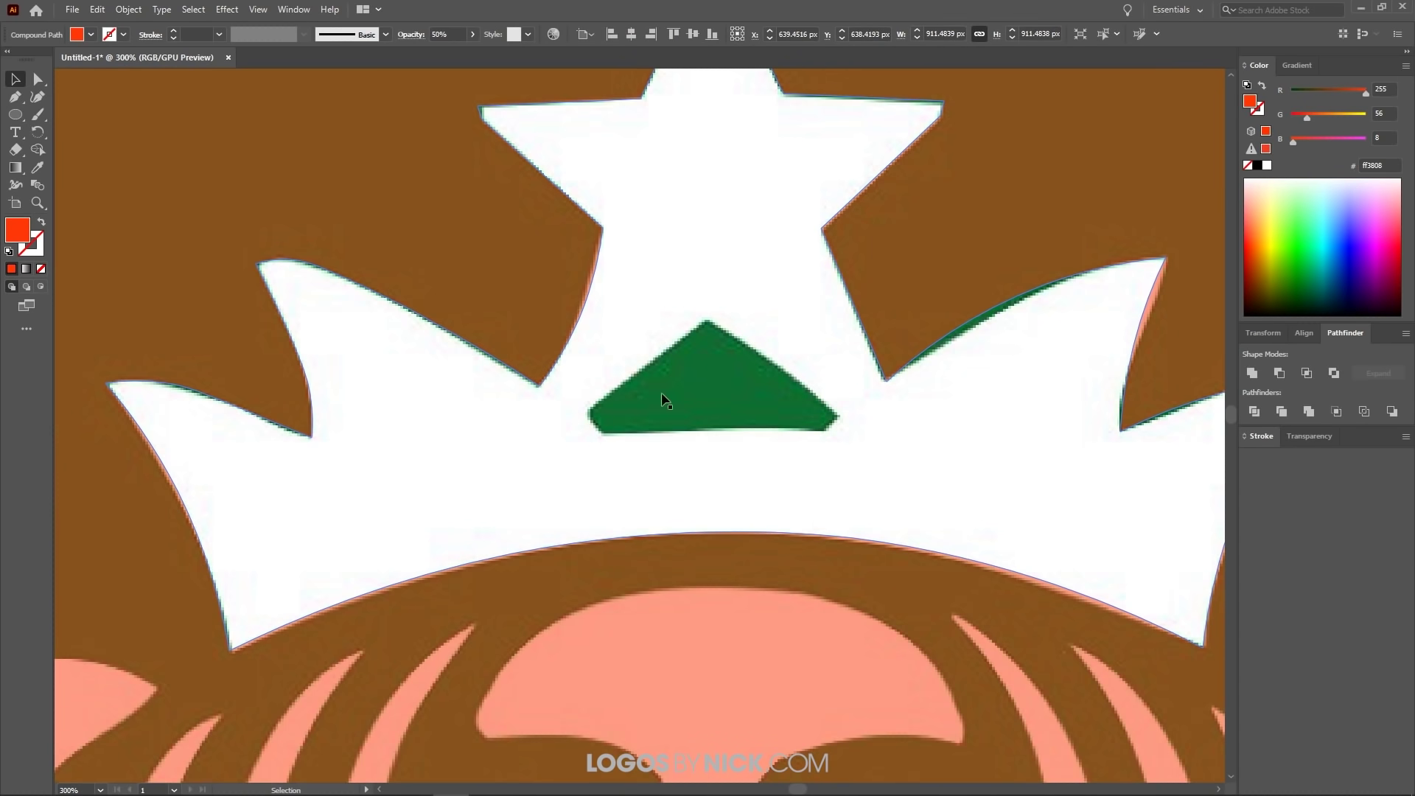
pyautogui.click(38, 97)
pyautogui.scroll(2, 707, 339)
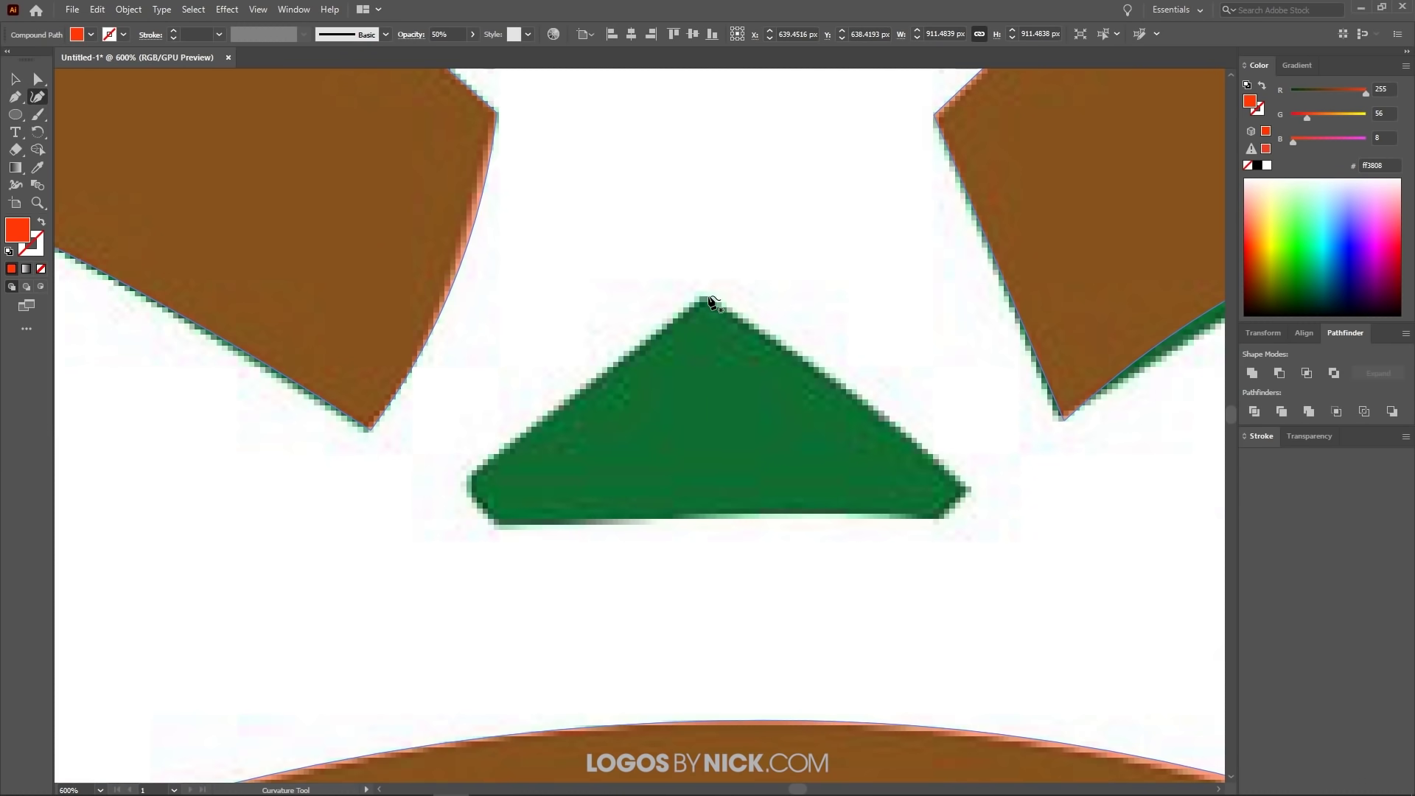
pyautogui.click(707, 298)
pyautogui.click(466, 477)
pyautogui.click(494, 524)
pyautogui.click(728, 516)
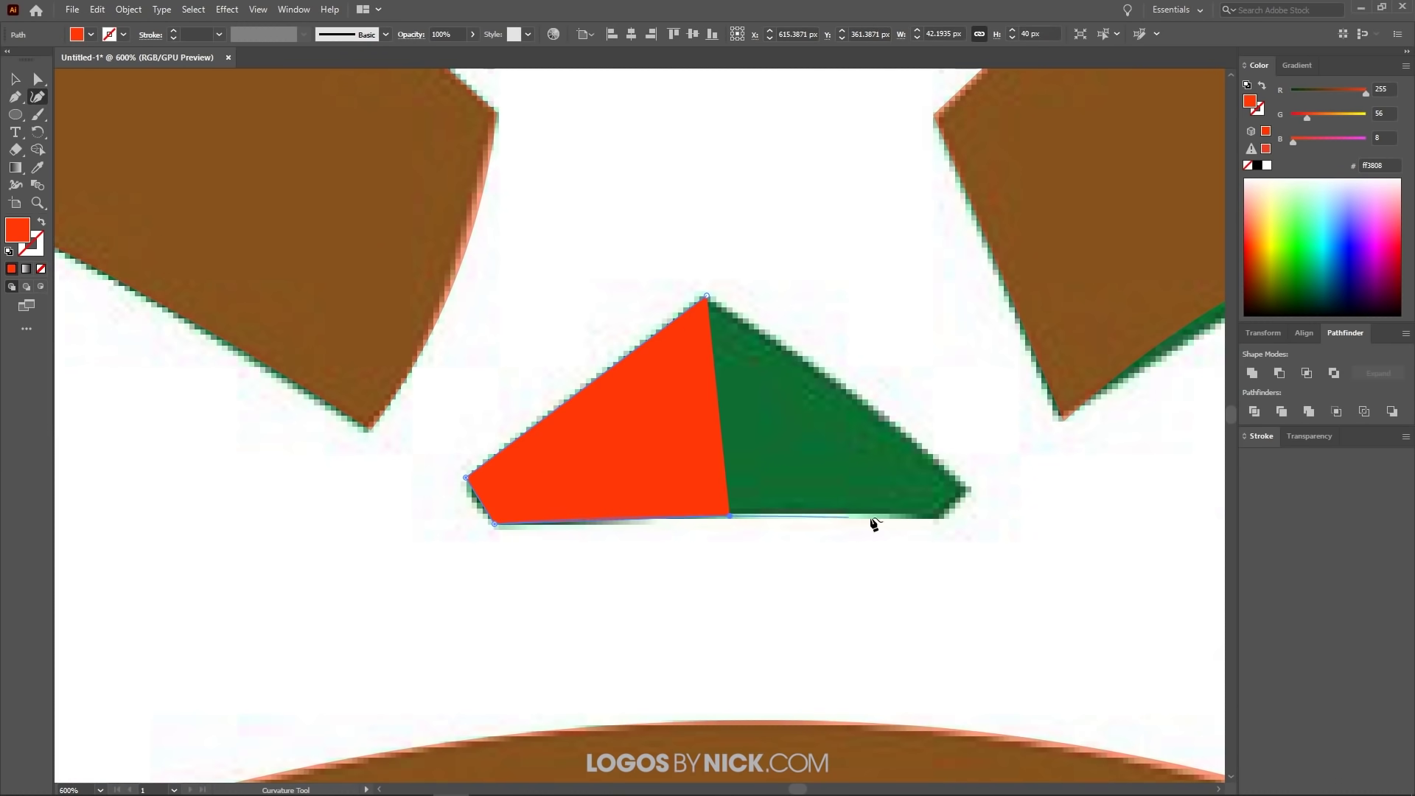
pyautogui.click(938, 517)
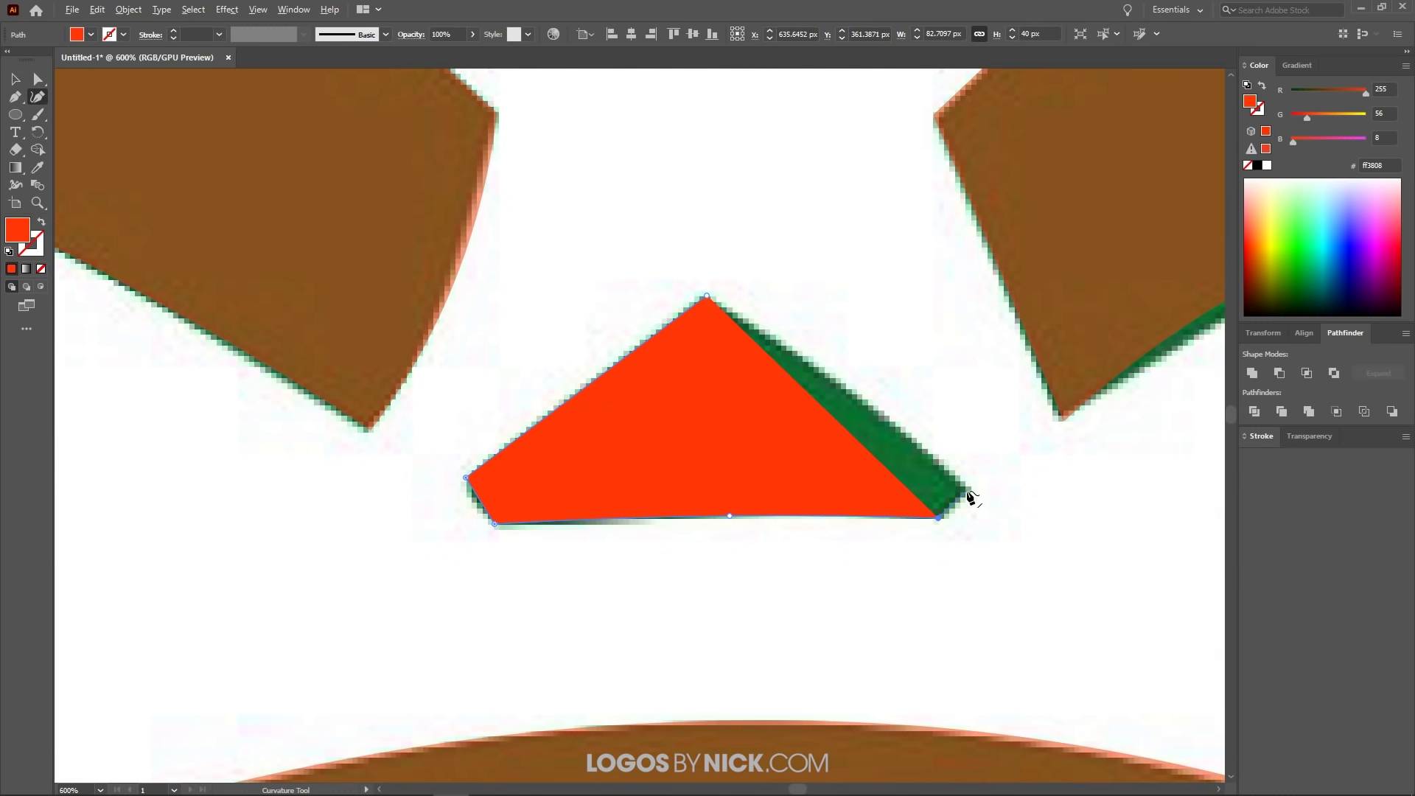
pyautogui.click(966, 489)
pyautogui.click(851, 392)
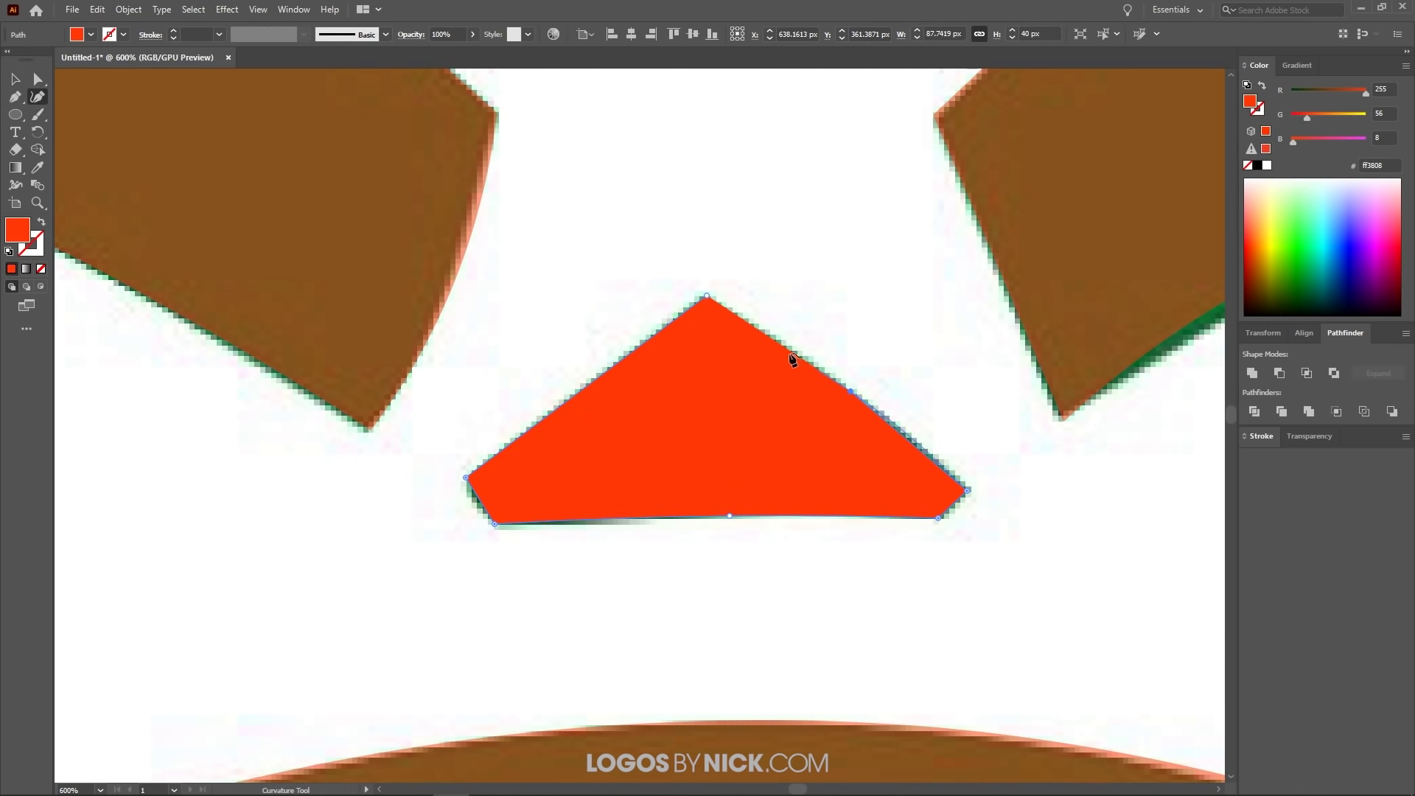
pyautogui.click(709, 298)
pyautogui.scroll(-2, 661, 480)
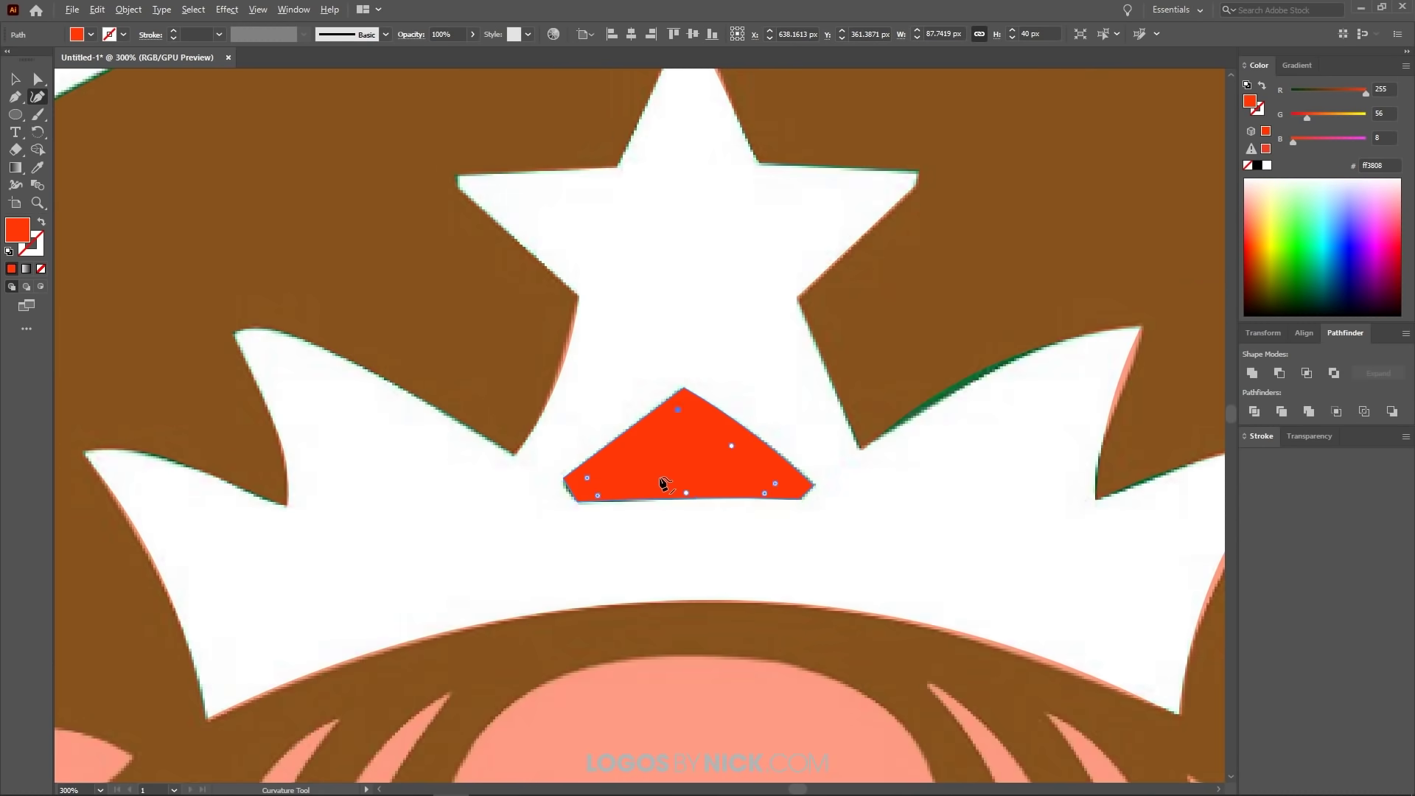
# Reduce the opacity of the traced triangle in the crown to about 50%
pyautogui.click(473, 34)
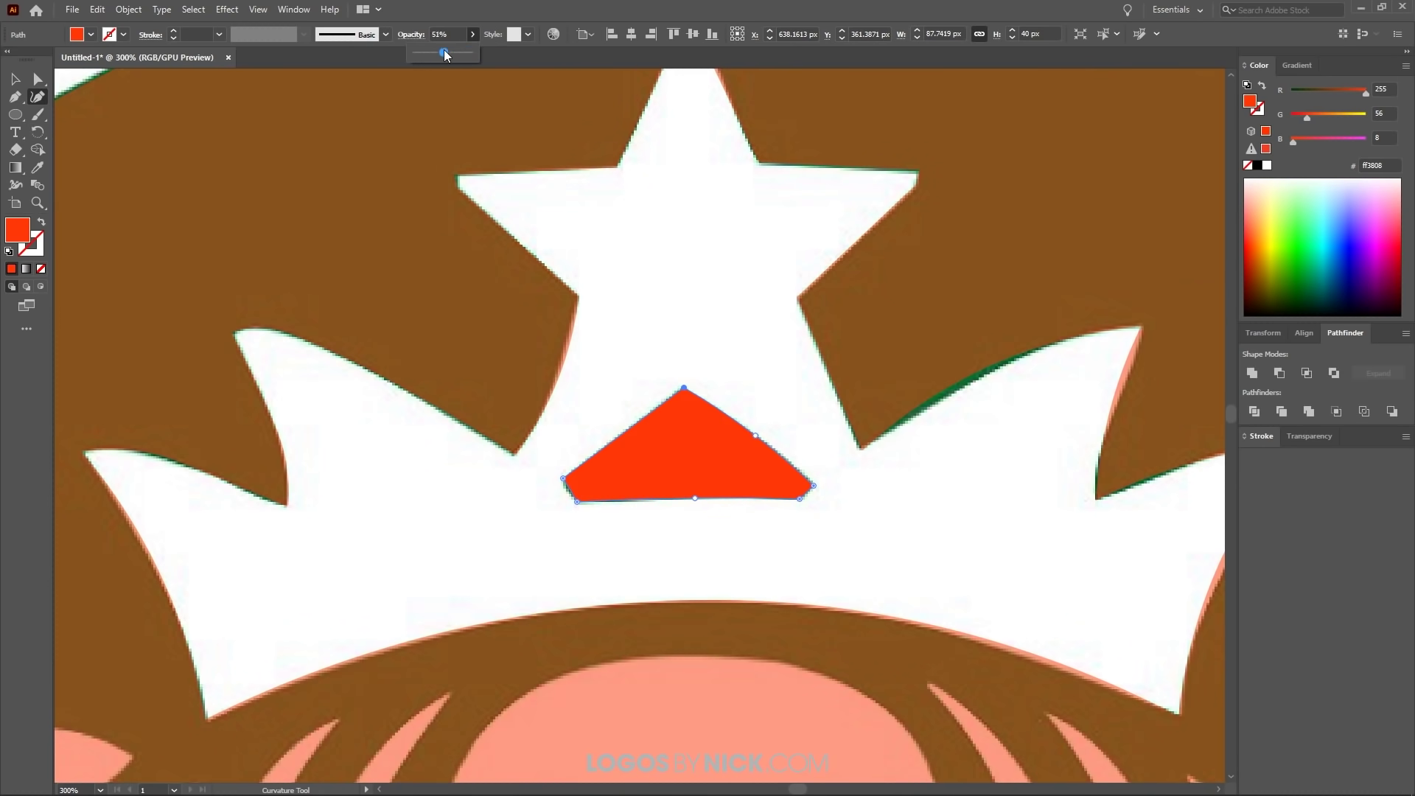
pyautogui.moveTo(448, 53); pyautogui.dragTo(442, 53)
pyautogui.hotkey('ctrl', '0')
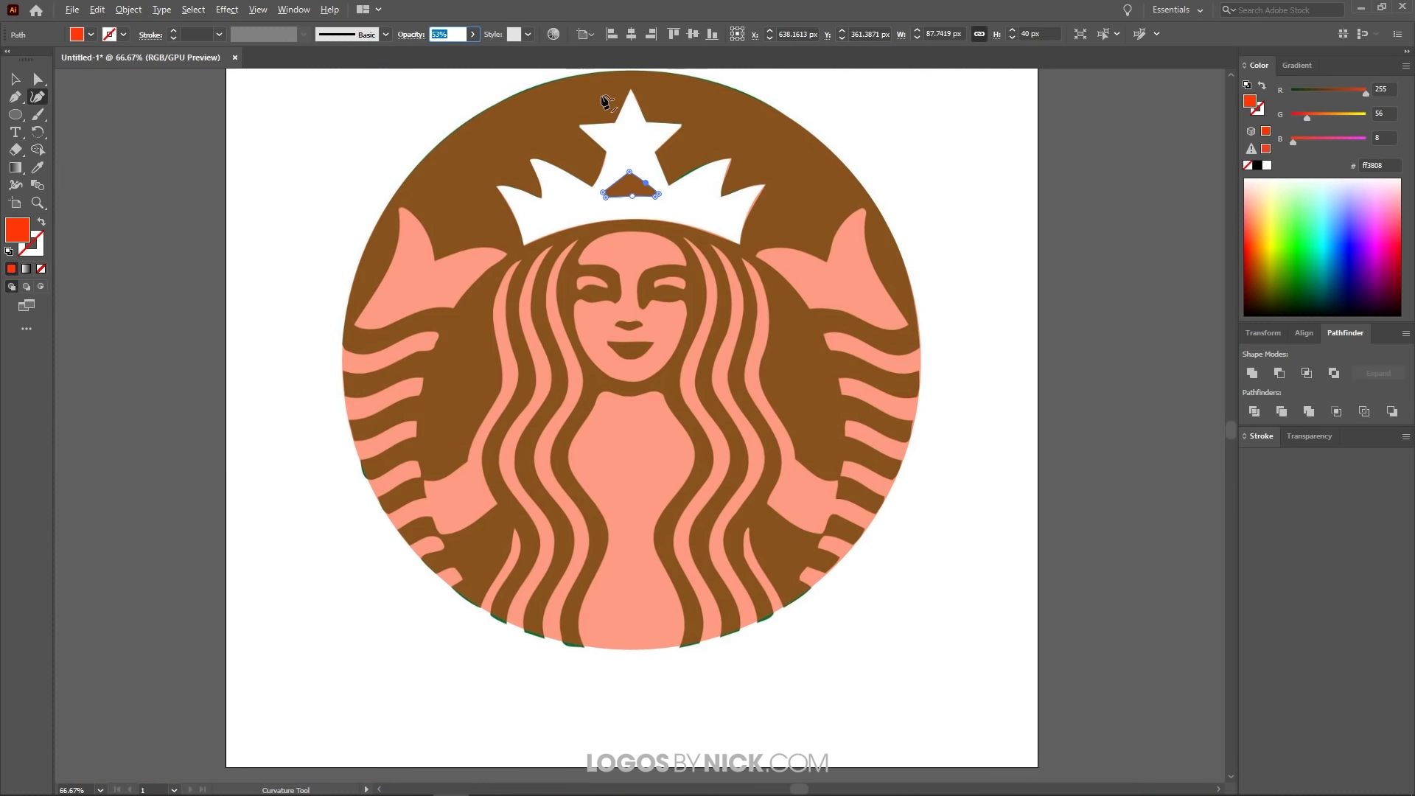
pyautogui.scroll(2, 601, 132)
pyautogui.scroll(-2, 571, 293)
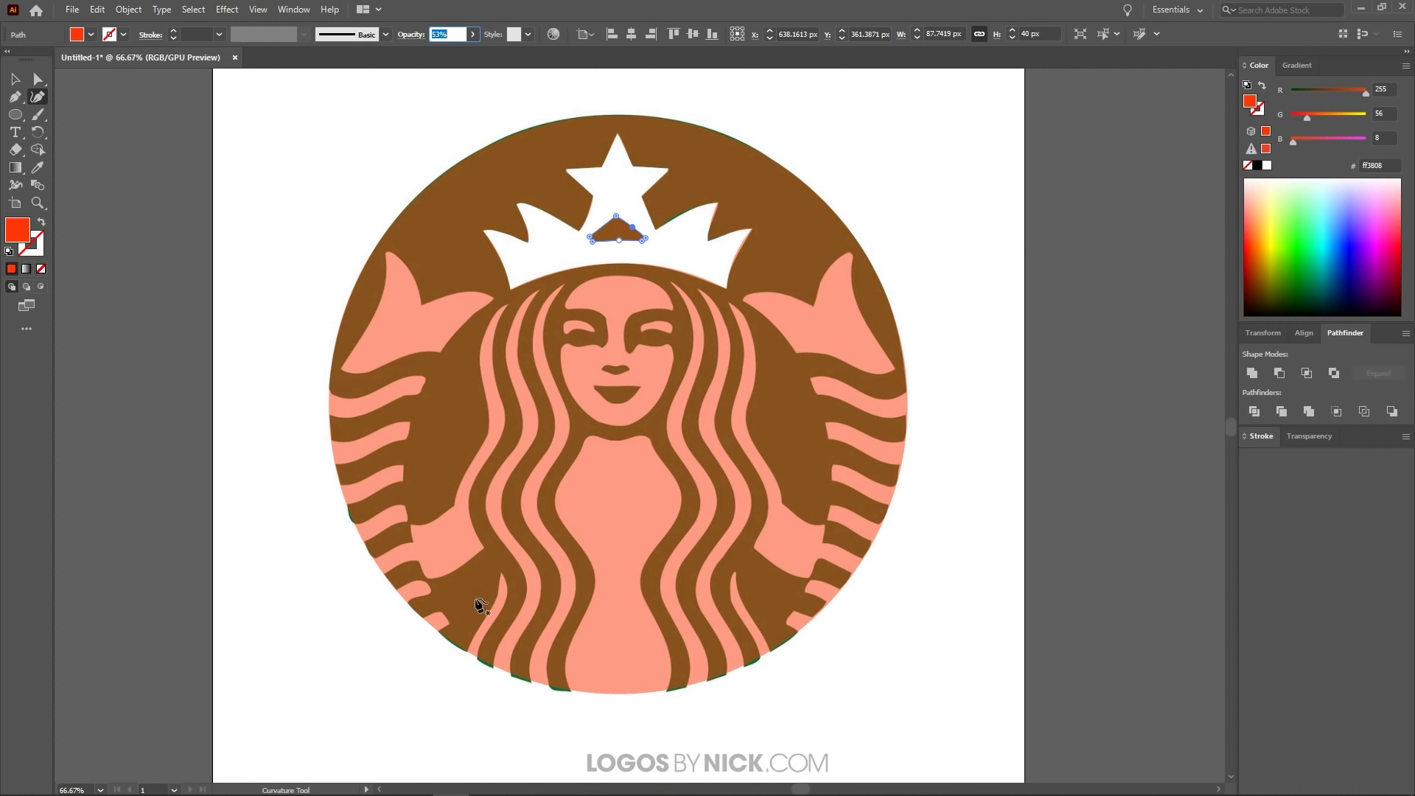
# Move the original green raster logo off the artboard, away from the finished vector tracing, and deselect everything
pyautogui.scroll(5, 578, 286)
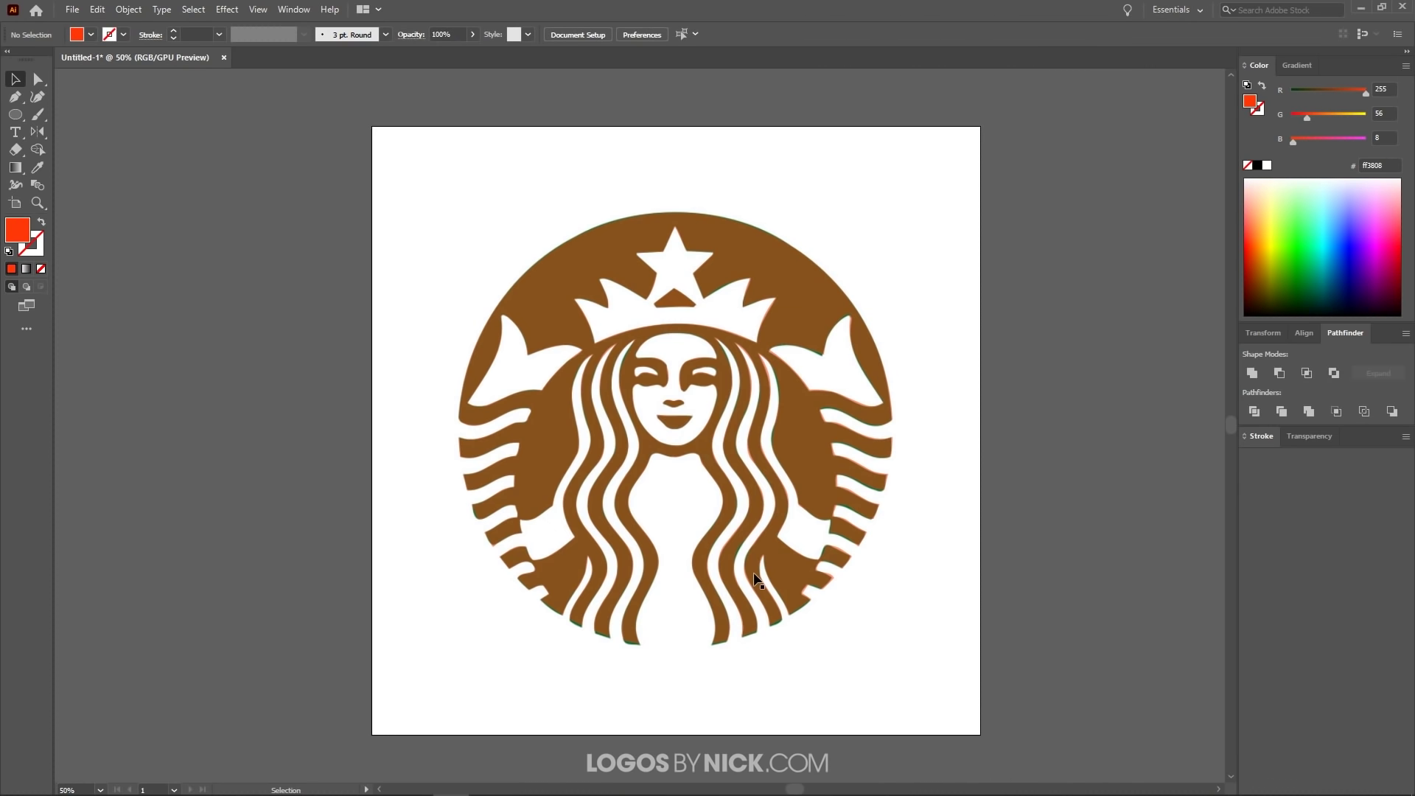
pyautogui.moveTo(884, 616); pyautogui.dragTo(290, 524)
pyautogui.click(780, 525)
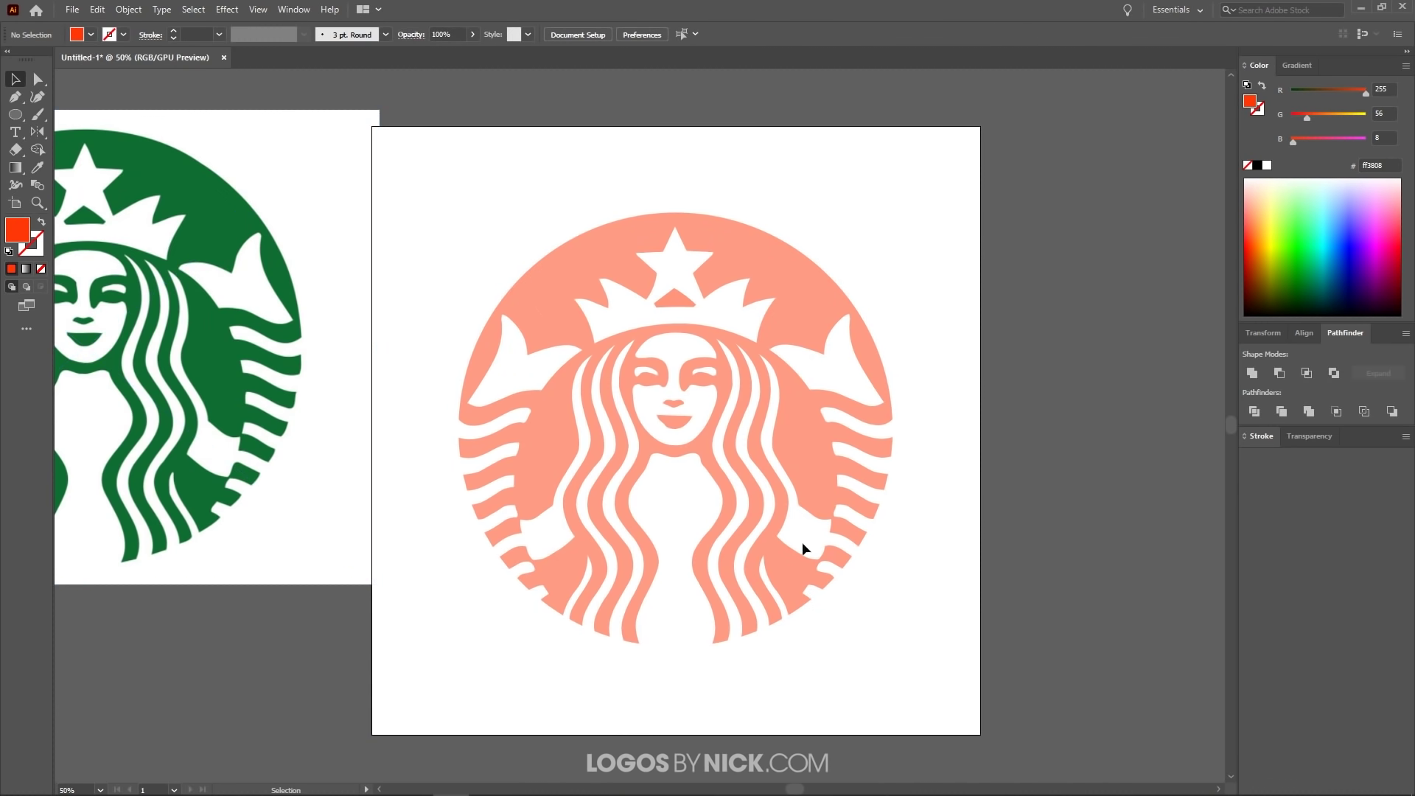
# Select all parts of the red vector tracing and set their opacity to 100%
pyautogui.moveTo(961, 685); pyautogui.dragTo(433, 179)
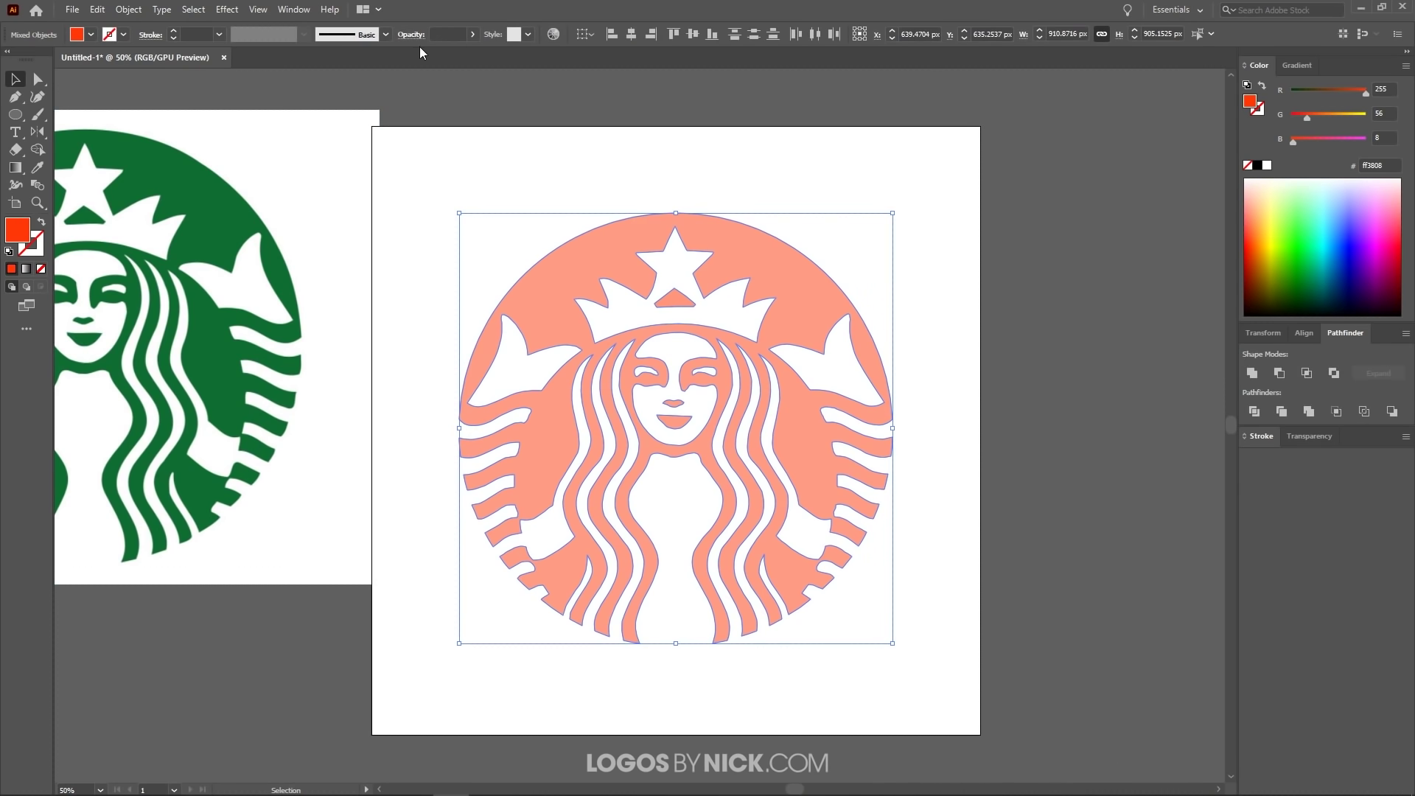
pyautogui.click(472, 34)
pyautogui.moveTo(460, 47); pyautogui.dragTo(528, 59)
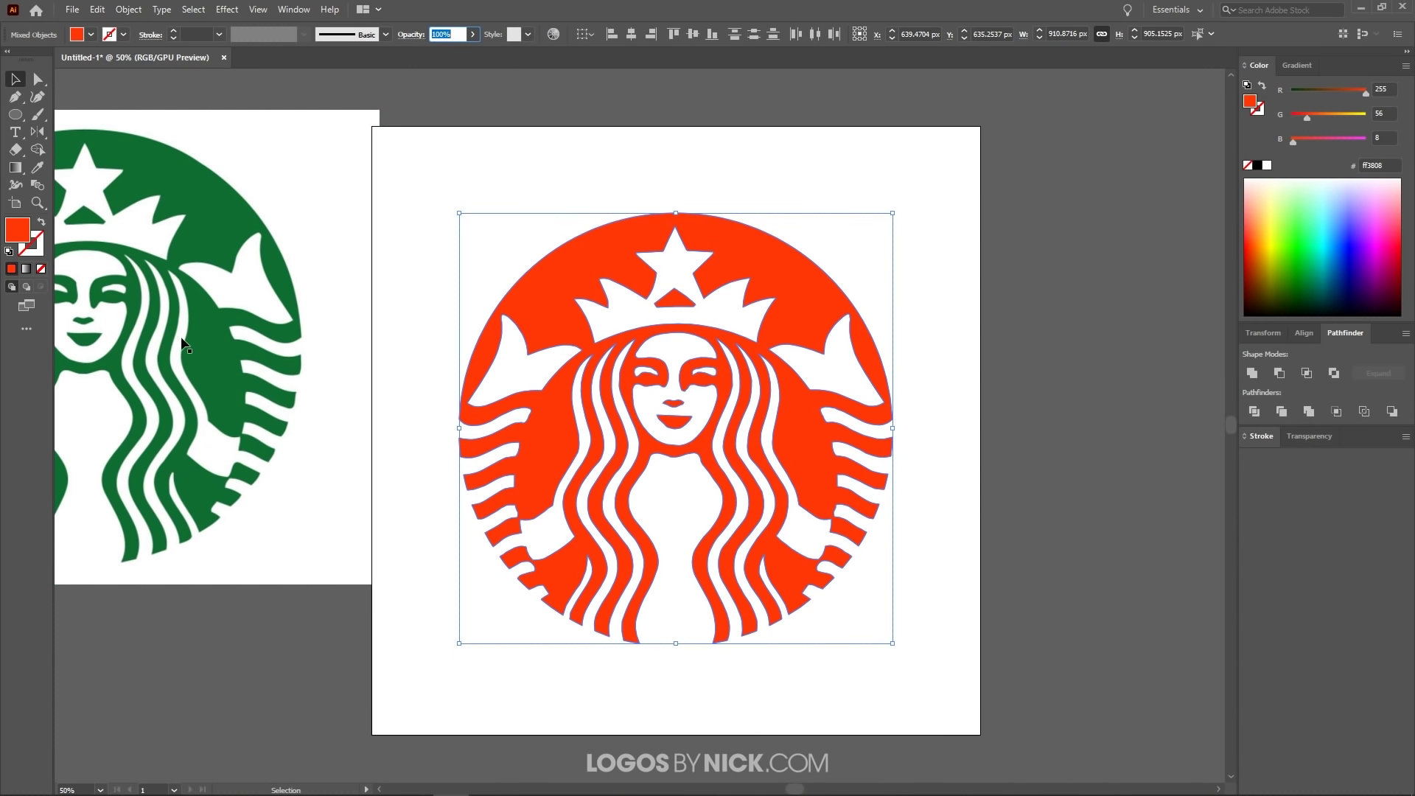
# Recolor the whole vector tracing with the green sampled from the original raster logo using the Eyedropper
pyautogui.click(38, 168)
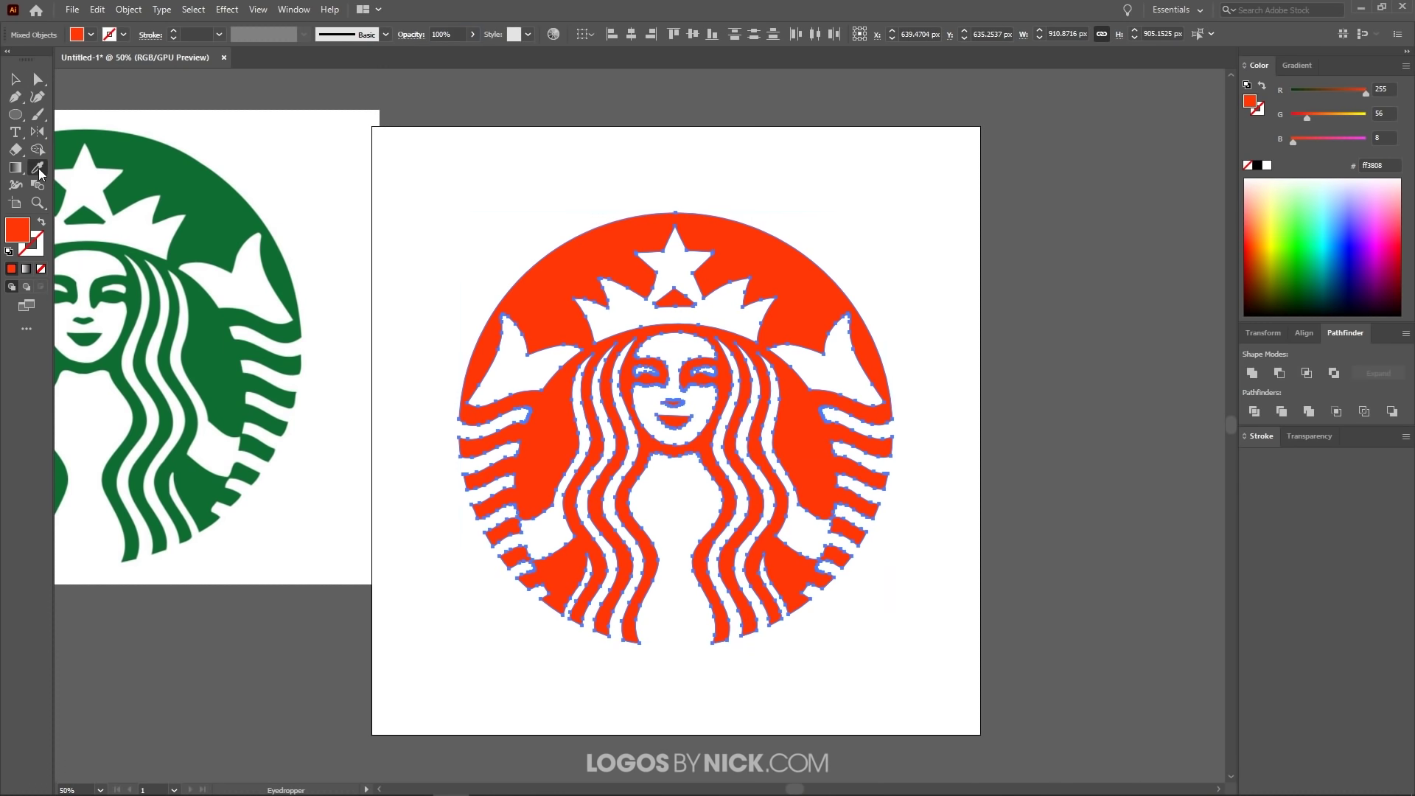
pyautogui.click(204, 215)
pyautogui.press('v')
# Place the original raster logo level beside the vector tracing and compare the edge sharpness of both up close
pyautogui.moveTo(254, 385); pyautogui.dragTo(445, 625)
pyautogui.click(445, 625)
pyautogui.scroll(6, 507, 459)
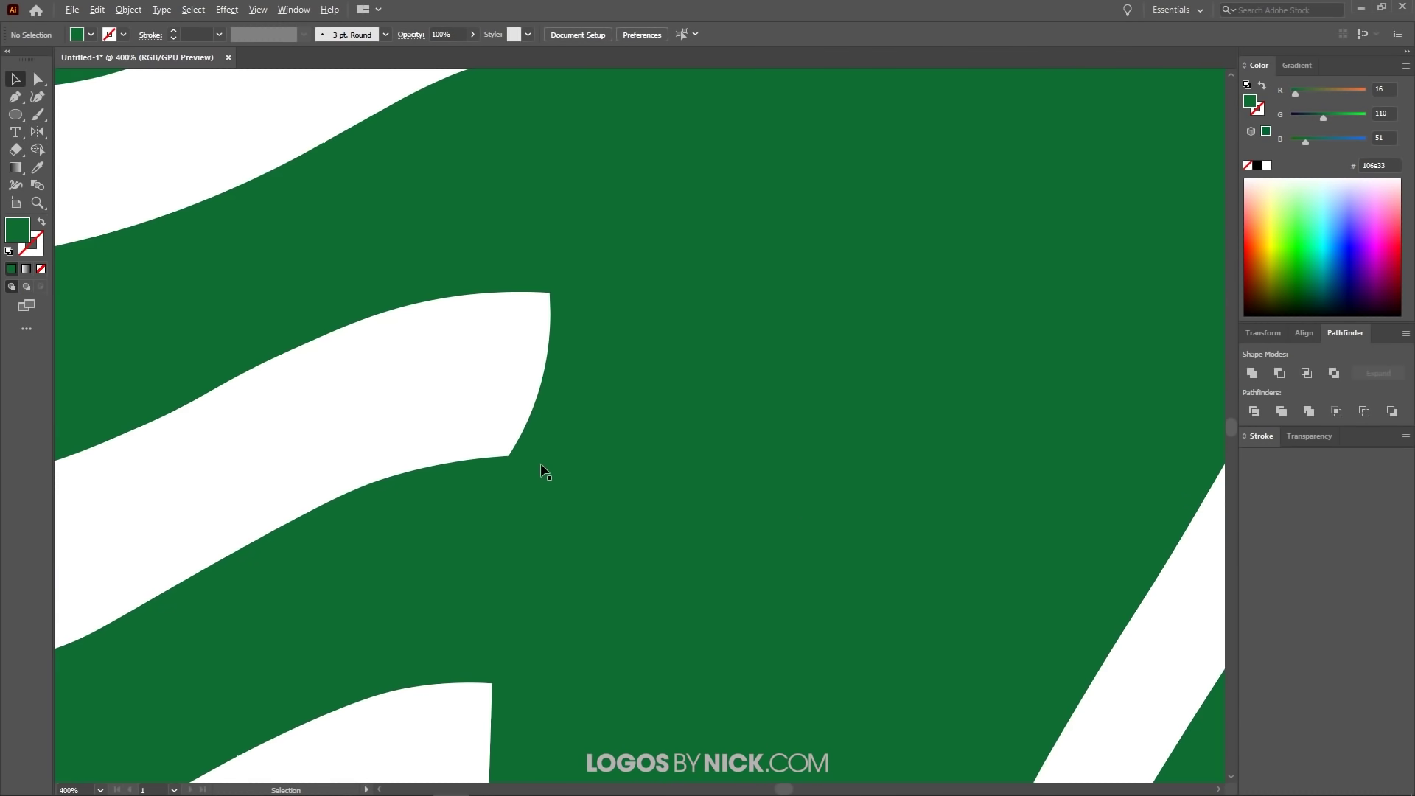
pyautogui.scroll(-6, 802, 406)
pyautogui.scroll(6, 654, 433)
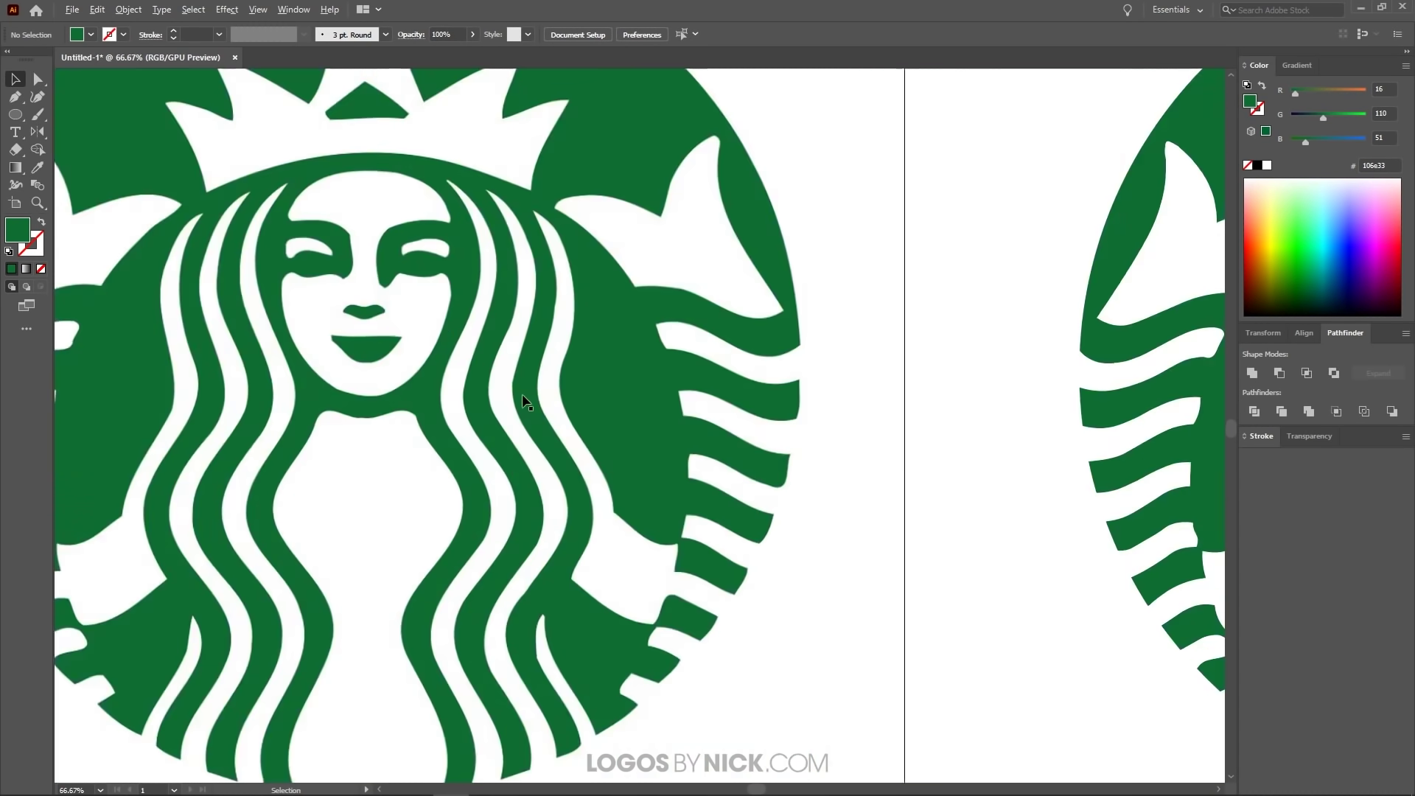
pyautogui.scroll(3, 525, 398)
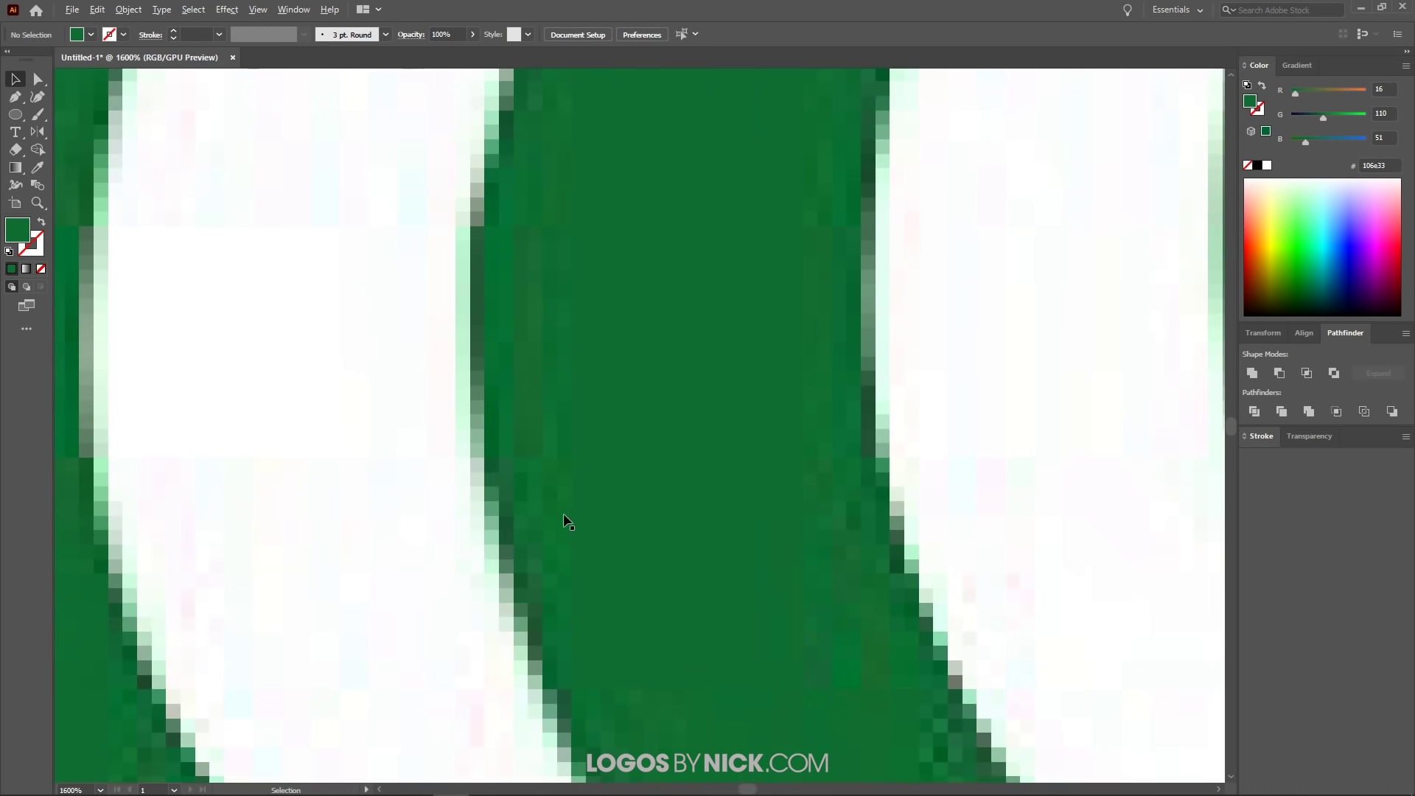
pyautogui.scroll(-6, 552, 508)
pyautogui.scroll(-4, 535, 487)
pyautogui.scroll(1, 524, 494)
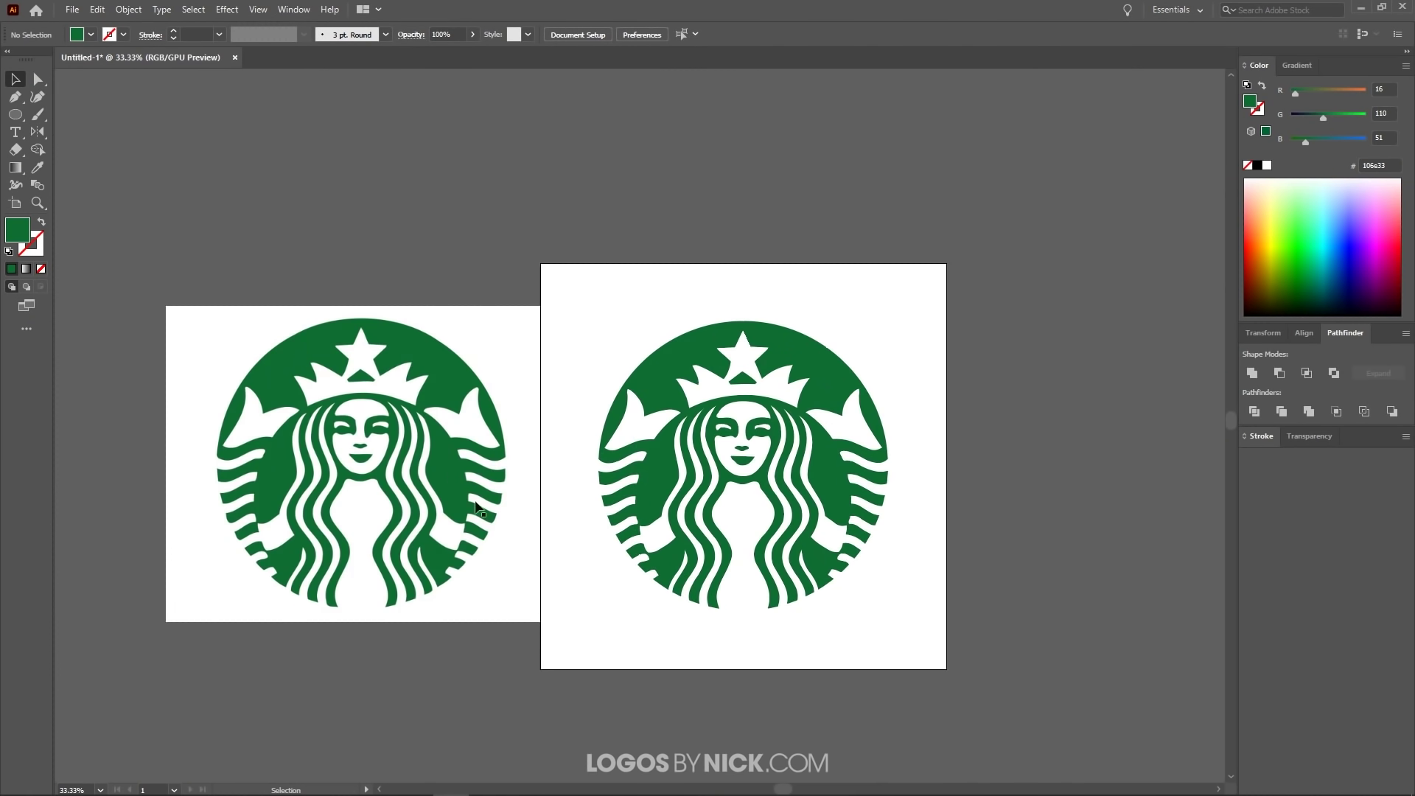
# Delete the original raster logo, leaving only the green vector tracing on the artboard
pyautogui.moveTo(426, 516); pyautogui.dragTo(426, 511)
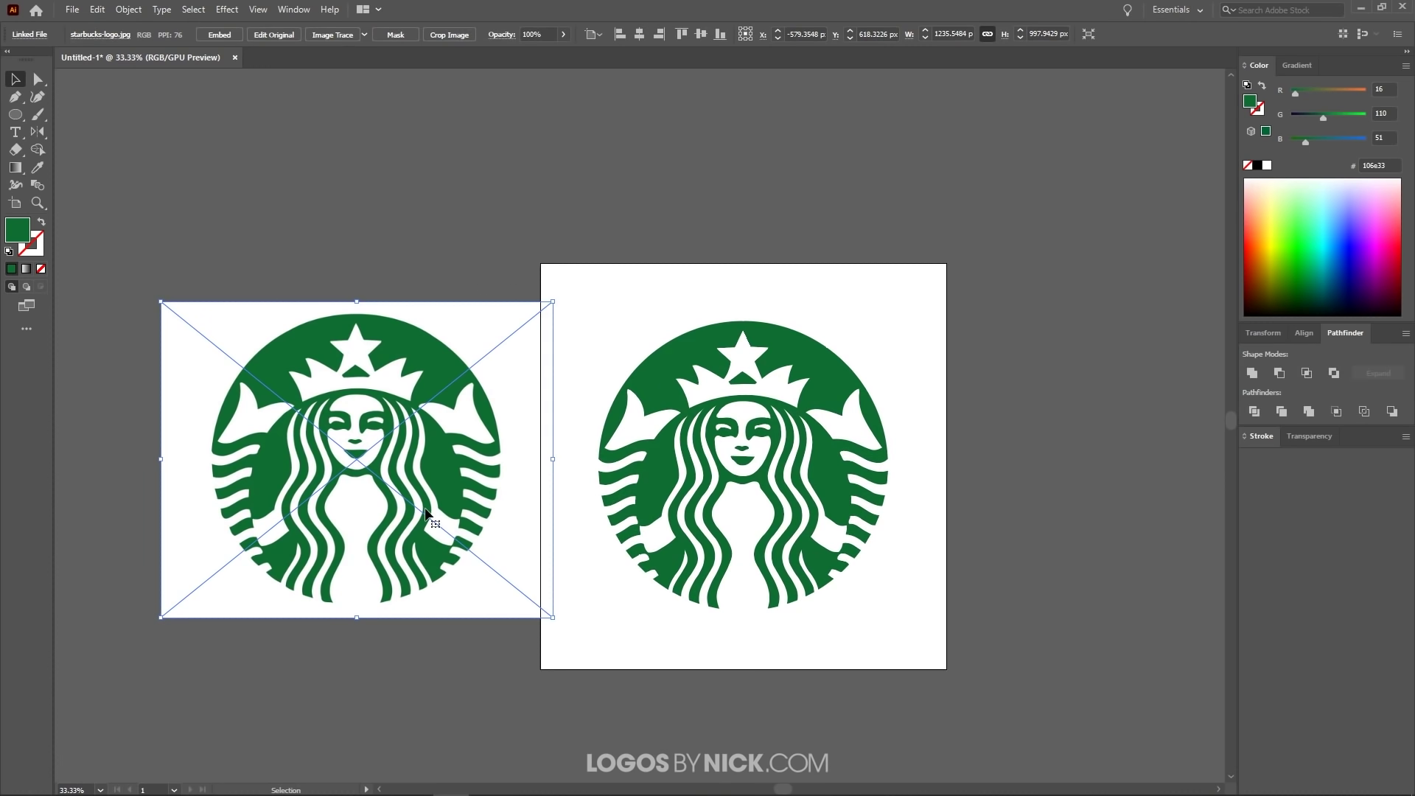
pyautogui.press('Delete')
pyautogui.scroll(1, 891, 561)
pyautogui.hscroll(1, 957, 584)
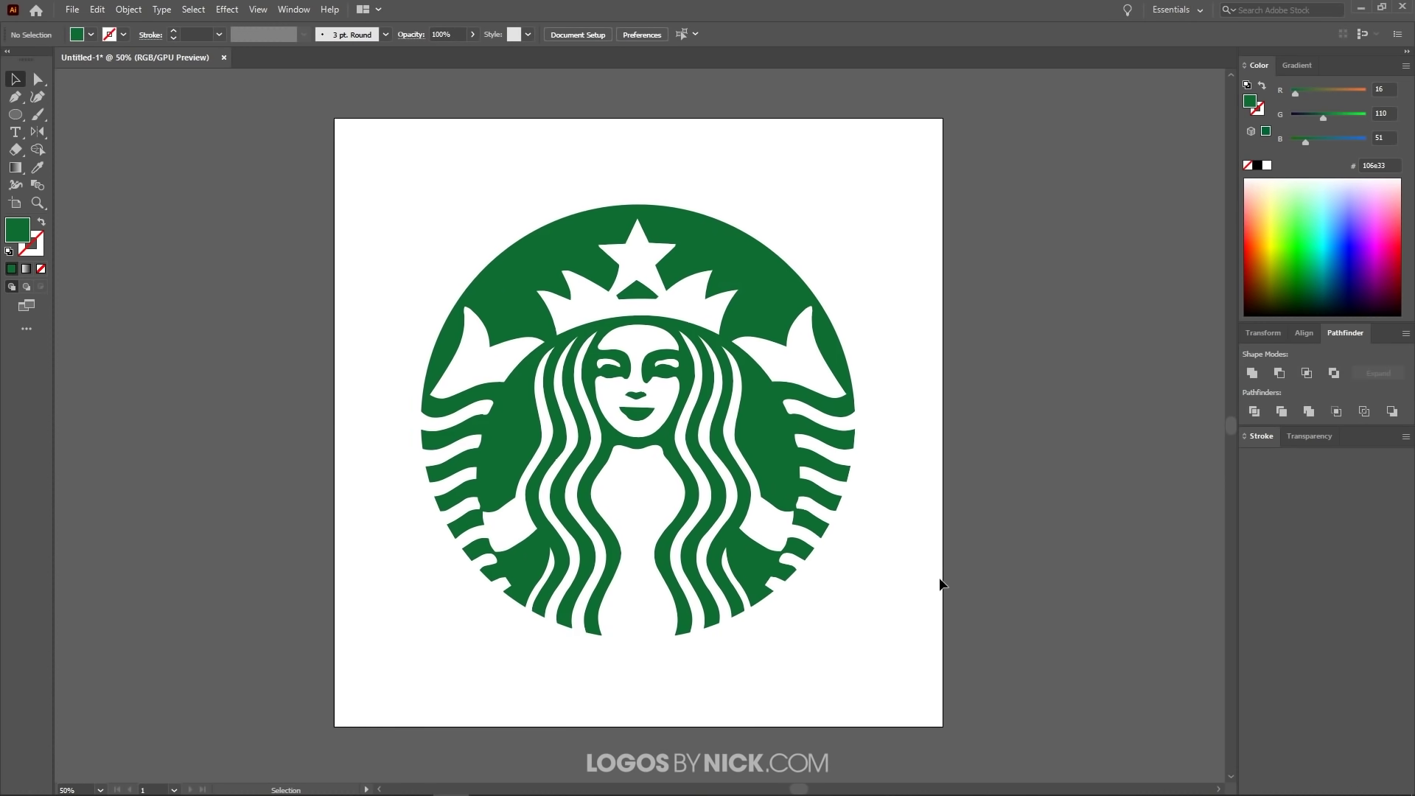